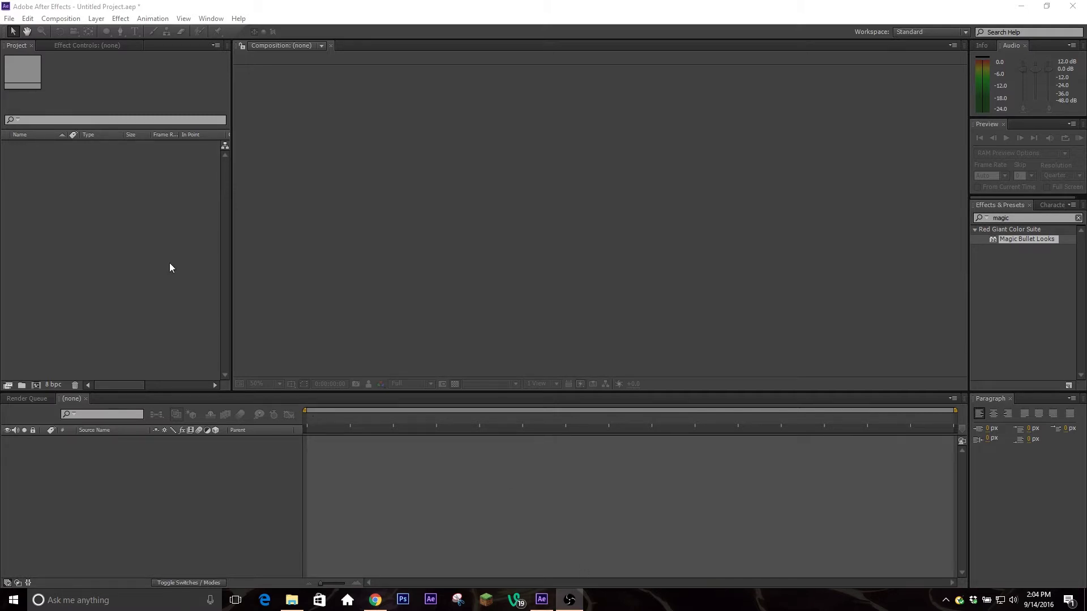
# - Create a 1920 x 1080 composition named Intro at 60 frames per second with a 5-second duration
pyautogui.click(61, 19)
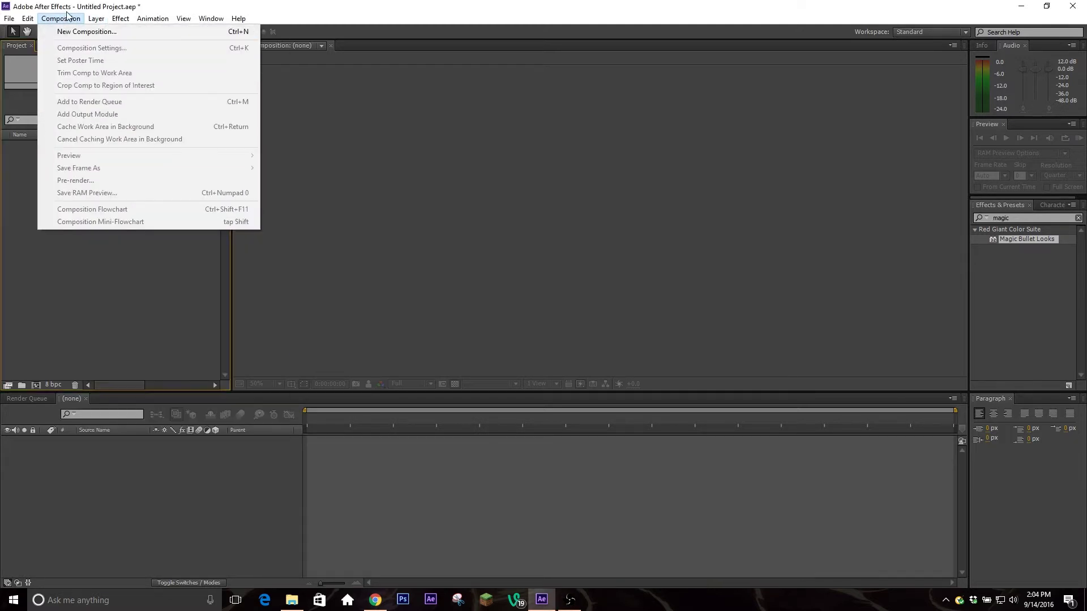
pyautogui.click(70, 34)
pyautogui.press('BackSpace')
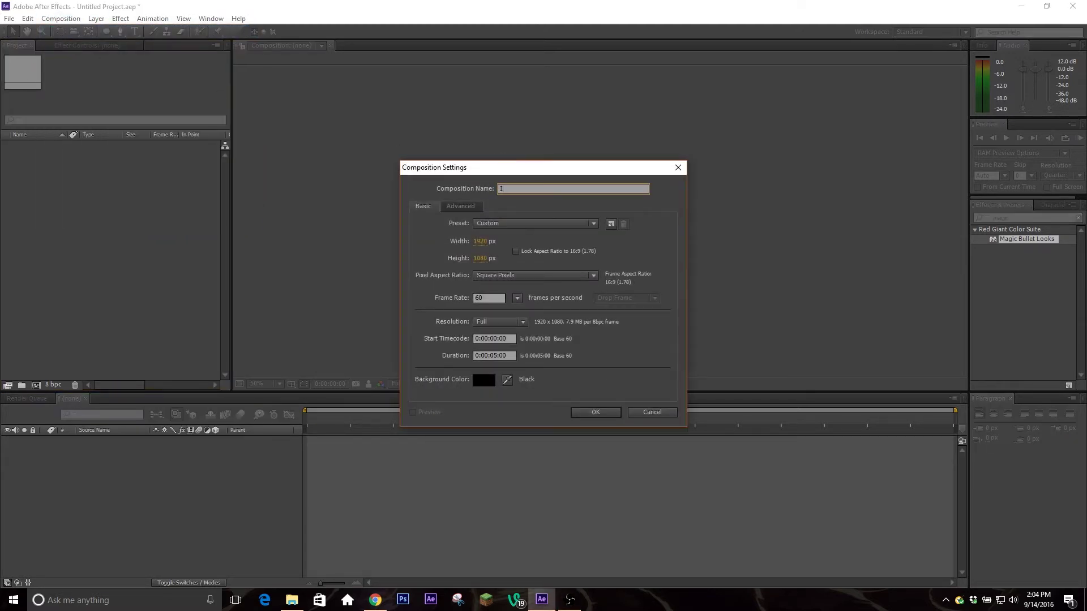
pyautogui.click(510, 357)
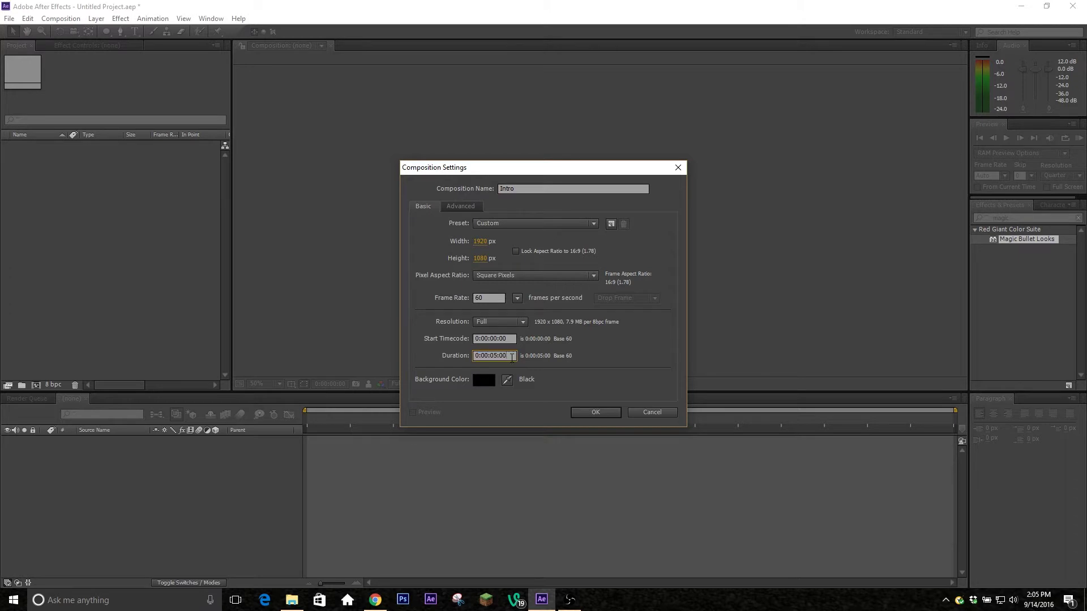
pyautogui.press('Tab')
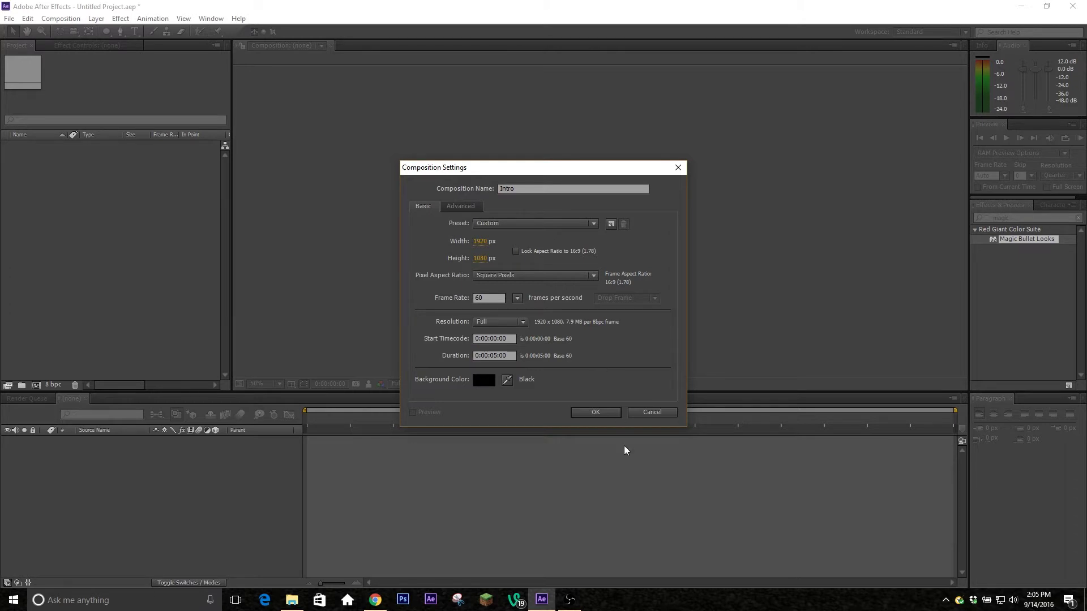
pyautogui.click(590, 412)
# - Add a full-frame solid layer in light blue (A0D8FF) to the Intro composition
pyautogui.click(95, 19)
pyautogui.click(95, 19)
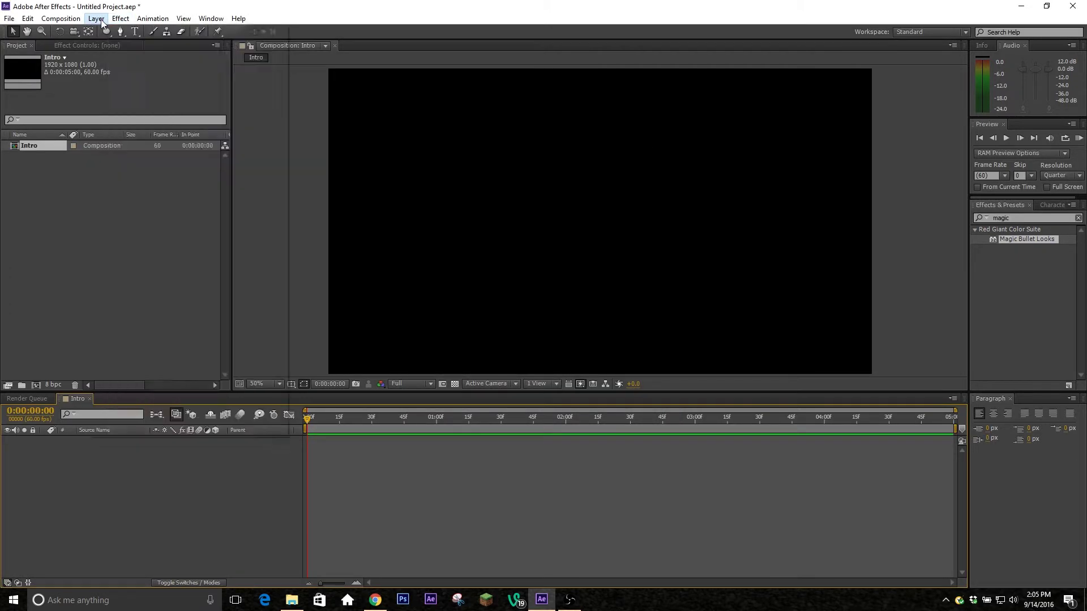
pyautogui.click(95, 19)
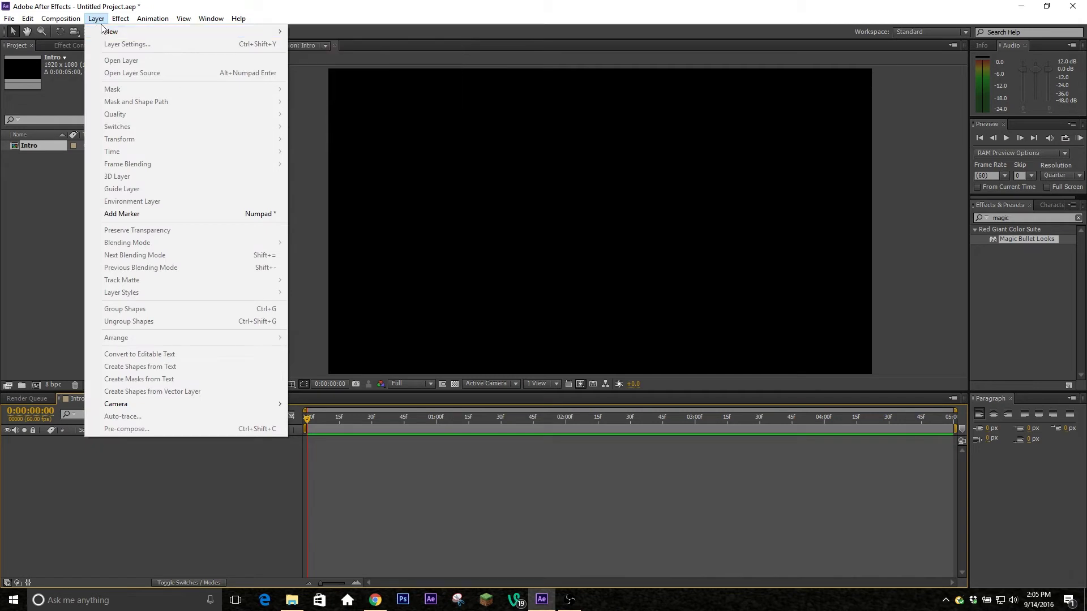
pyautogui.moveTo(161, 32)
pyautogui.click(358, 44)
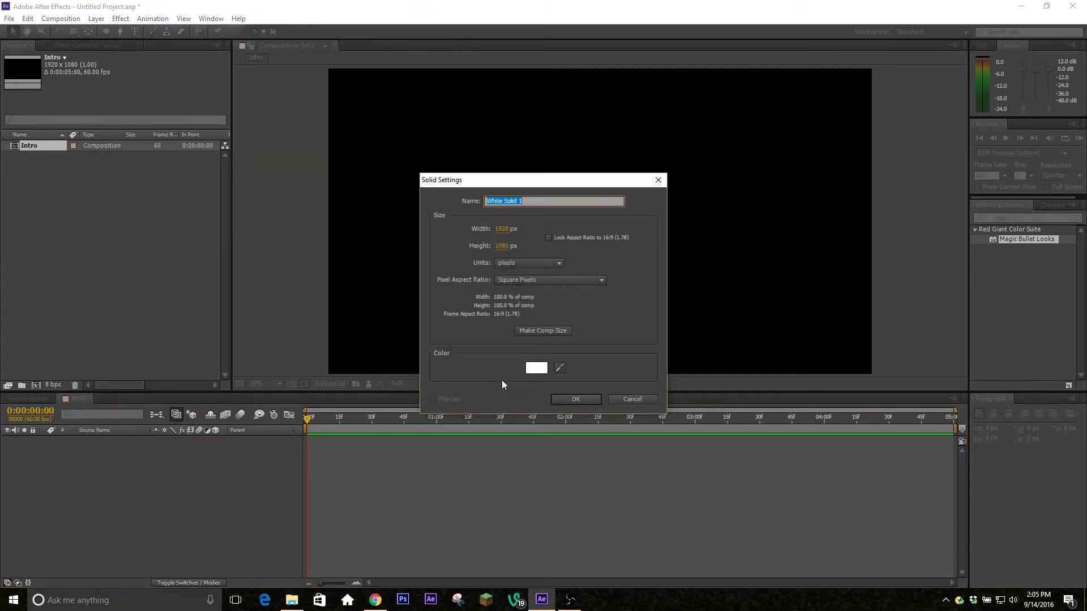
pyautogui.click(537, 369)
pyautogui.moveTo(567, 300); pyautogui.dragTo(566, 291)
pyautogui.moveTo(487, 250); pyautogui.dragTo(460, 185)
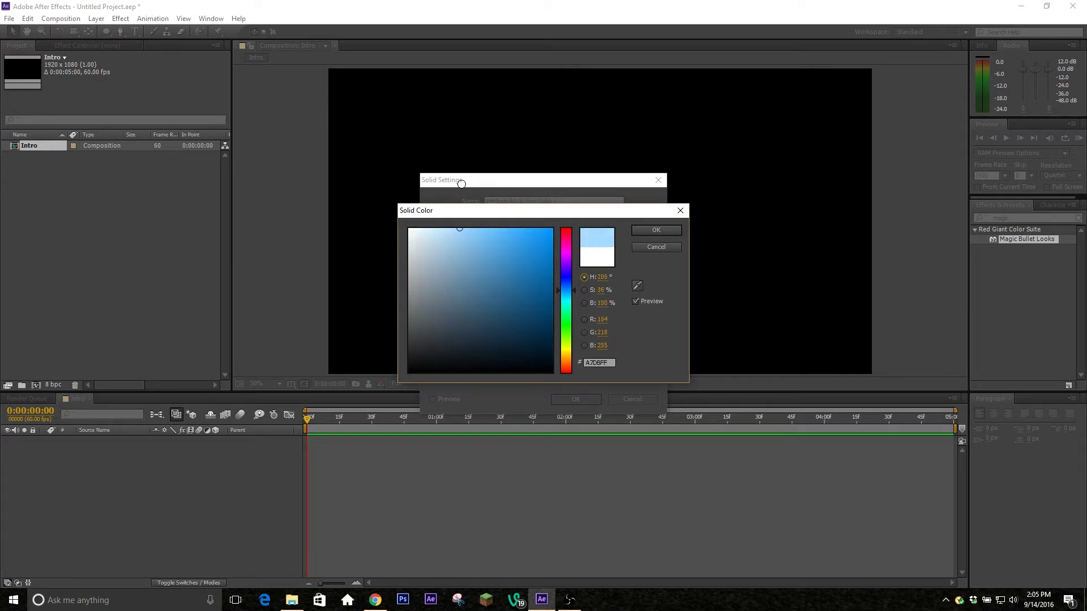
pyautogui.click(662, 230)
pyautogui.click(574, 399)
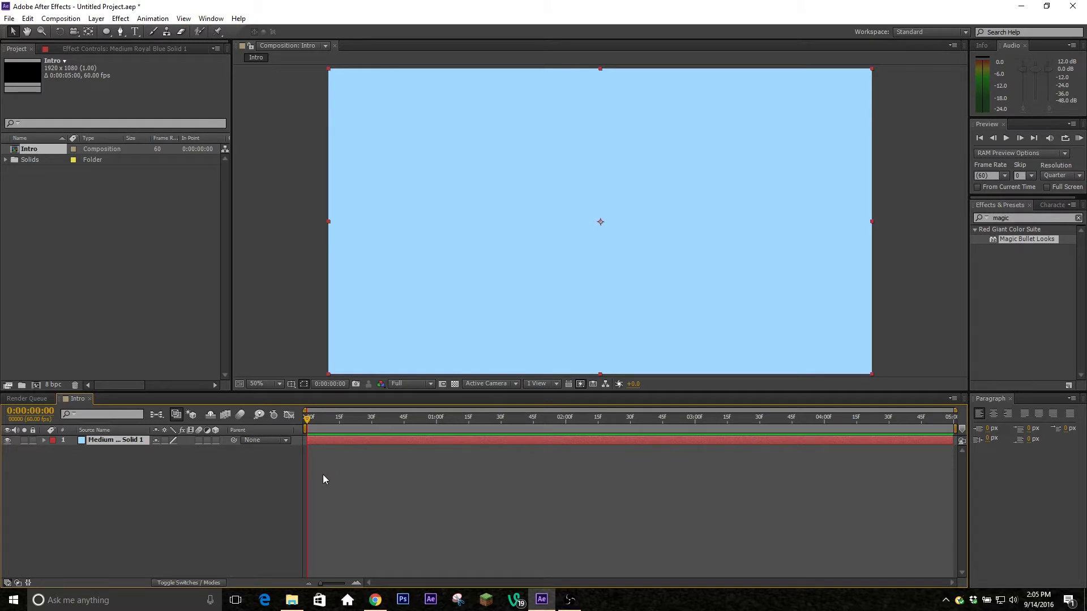
# - Keyframe the solid's position from X -974 at the start, beyond the frame's left edge, to X 1044 at frame 15
pyautogui.press('p')
pyautogui.moveTo(165, 452); pyautogui.dragTo(76, 460)
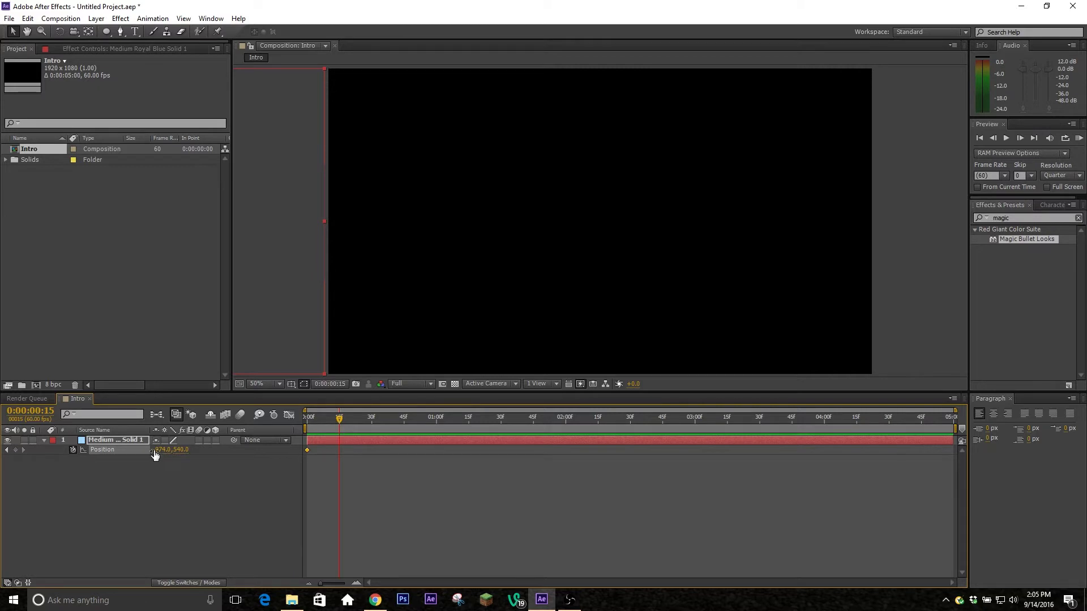
pyautogui.moveTo(164, 457); pyautogui.dragTo(908, 495)
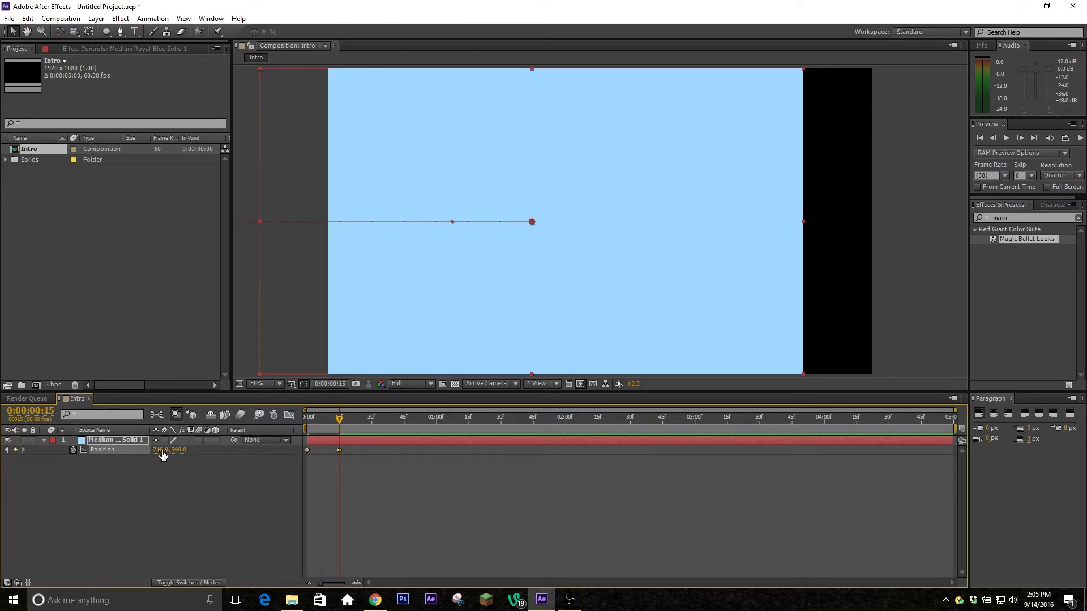
pyautogui.moveTo(164, 450); pyautogui.dragTo(356, 462)
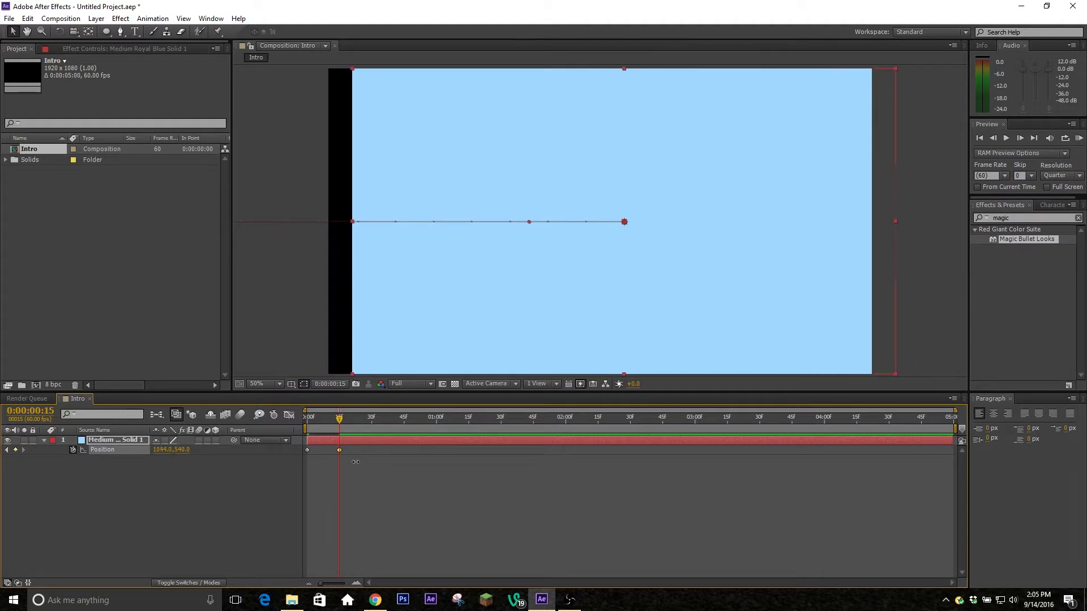
# - Add a position keyframe at frame 30 with the solid's X value set to 960
pyautogui.click(372, 423)
pyautogui.click(159, 452)
pyautogui.write('960')
pyautogui.press('Return')
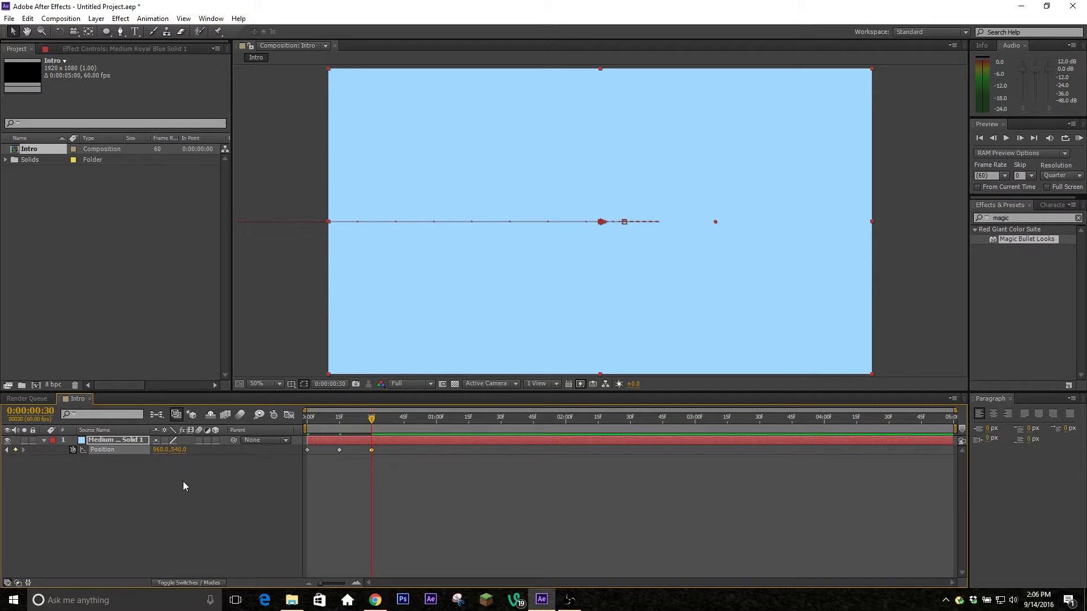
pyautogui.click(79, 516)
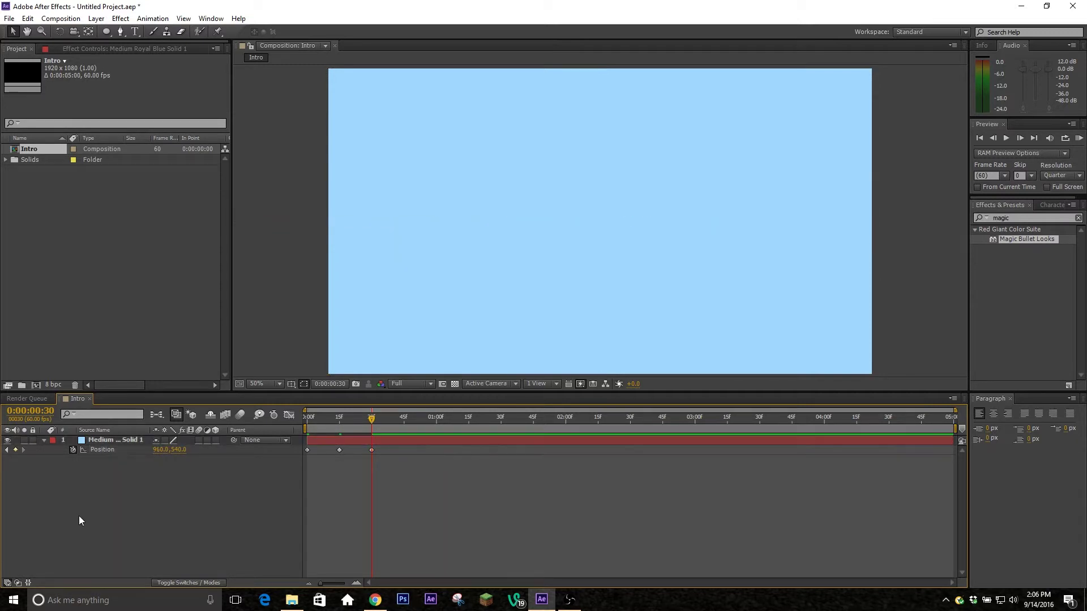
# - Show the position speed graph and apply Easy Ease to all three position keyframes
pyautogui.click(95, 450)
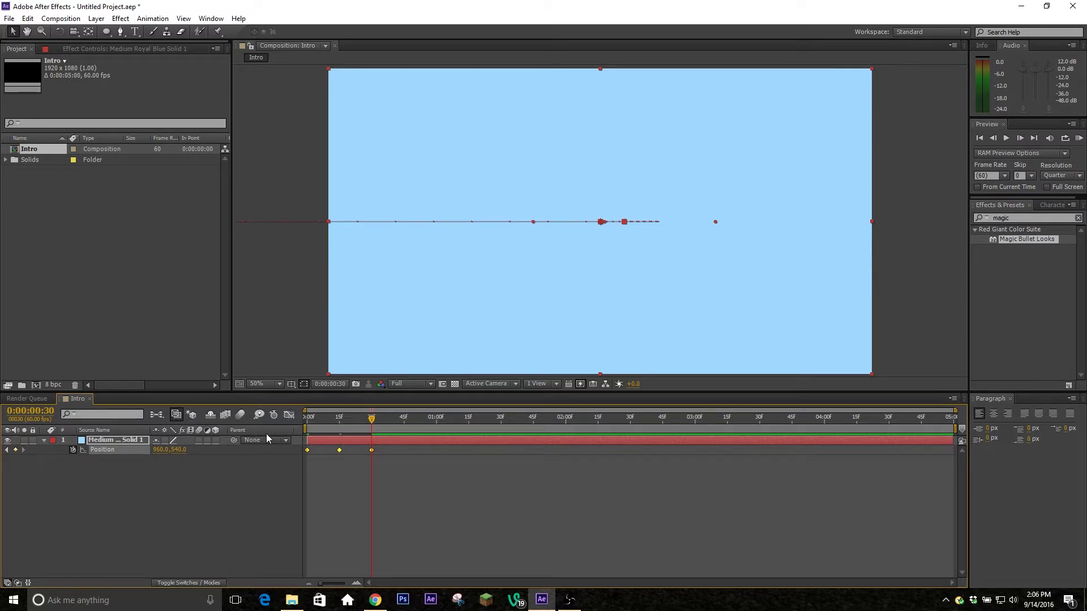
pyautogui.click(289, 415)
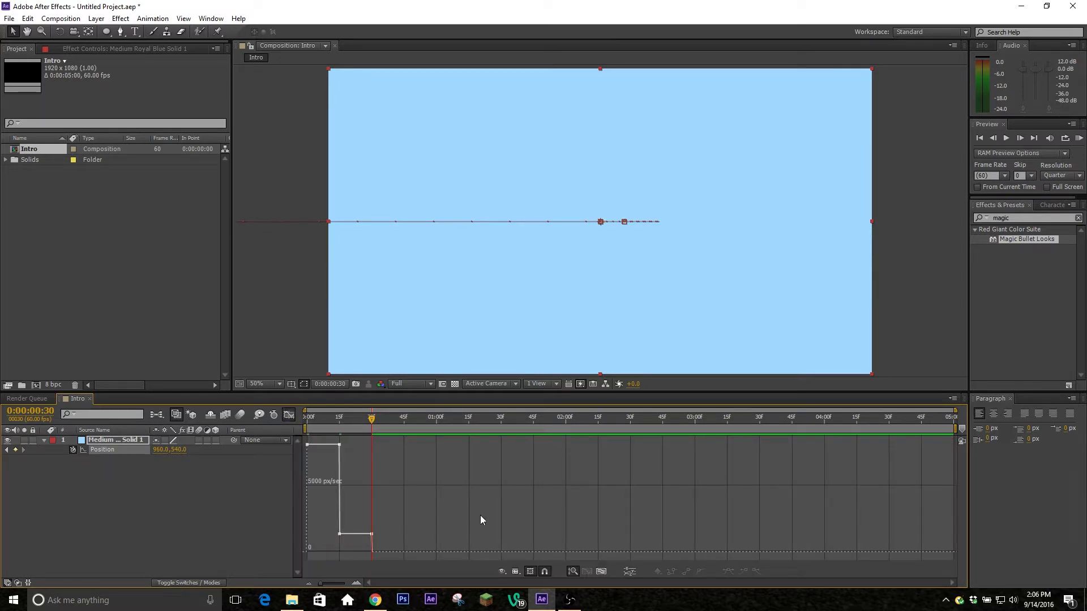
pyautogui.moveTo(390, 545); pyautogui.dragTo(279, 439)
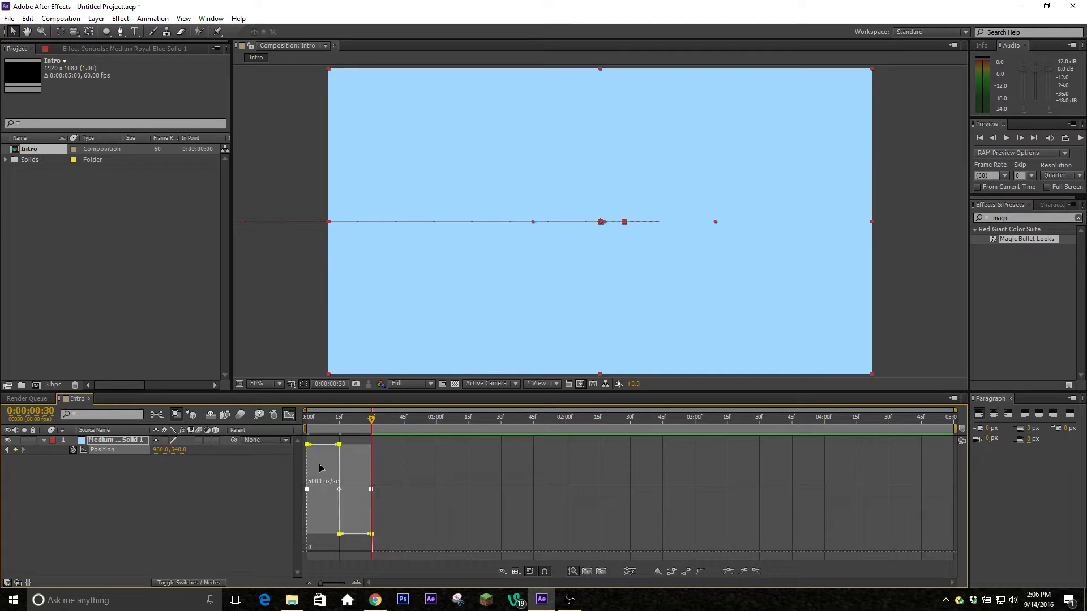
pyautogui.click(730, 573)
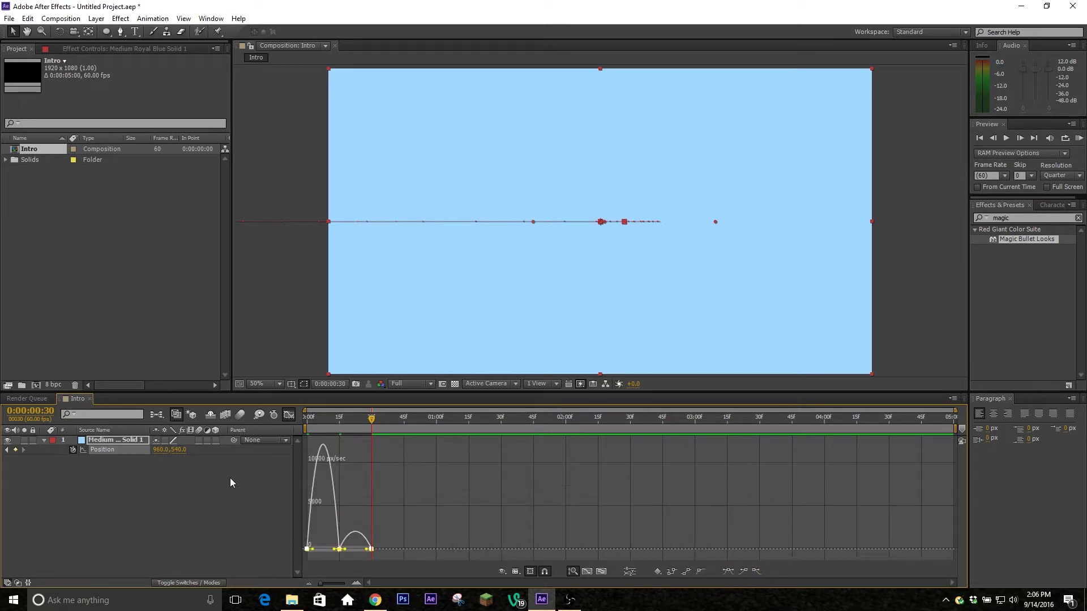
# - Reshape the speed graph, raising the first keyframe's speed above 30000 px/sec and the last keyframe's to about 10000 px/sec
pyautogui.click(399, 507)
pyautogui.press('Home')
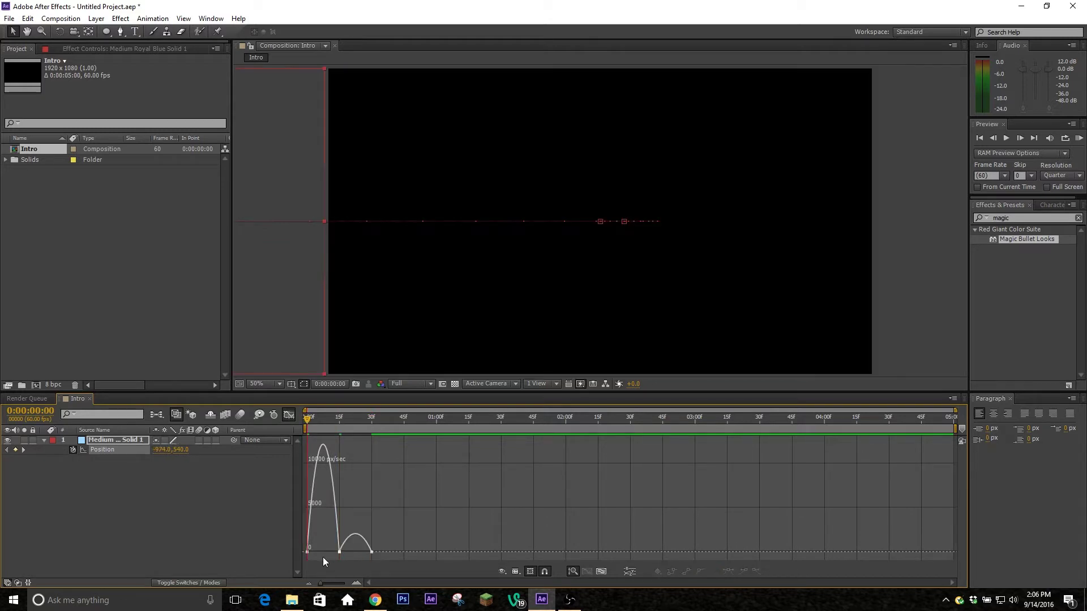
pyautogui.moveTo(309, 554); pyautogui.dragTo(342, 452)
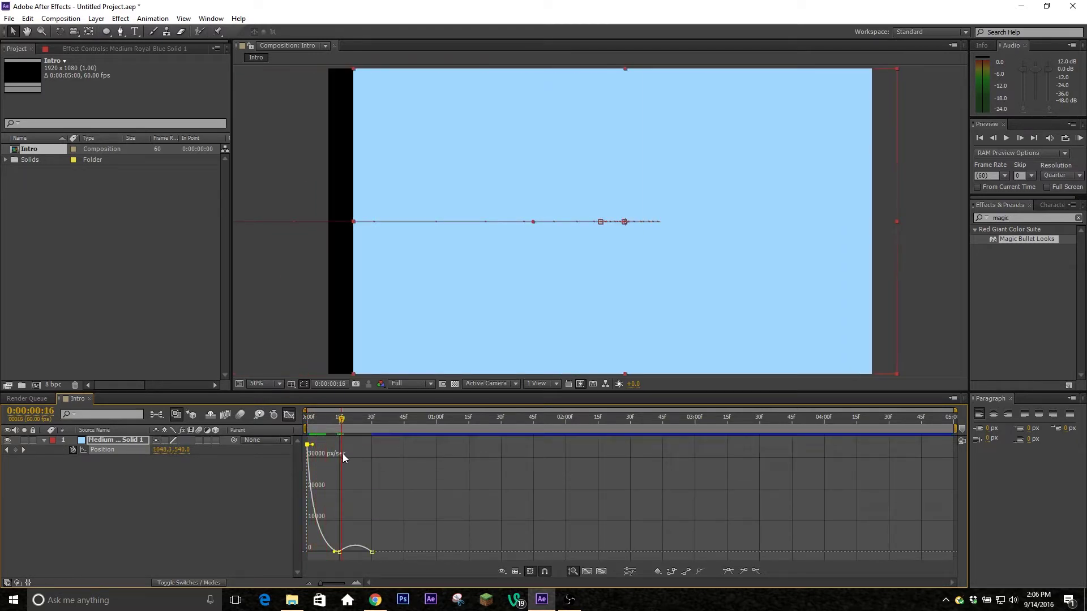
pyautogui.press('k')
pyautogui.moveTo(372, 552); pyautogui.dragTo(372, 520)
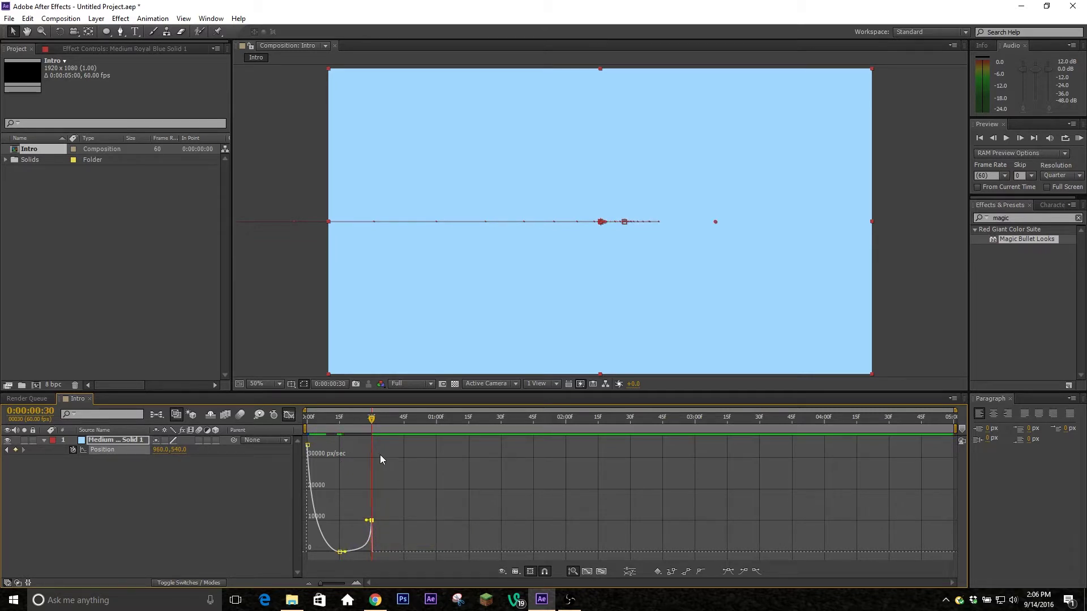
# - Preview the solid's slide-in animation, close the speed graph and scrub through the opening frames
pyautogui.moveTo(376, 430); pyautogui.dragTo(373, 473)
pyautogui.click(1080, 138)
pyautogui.press('space')
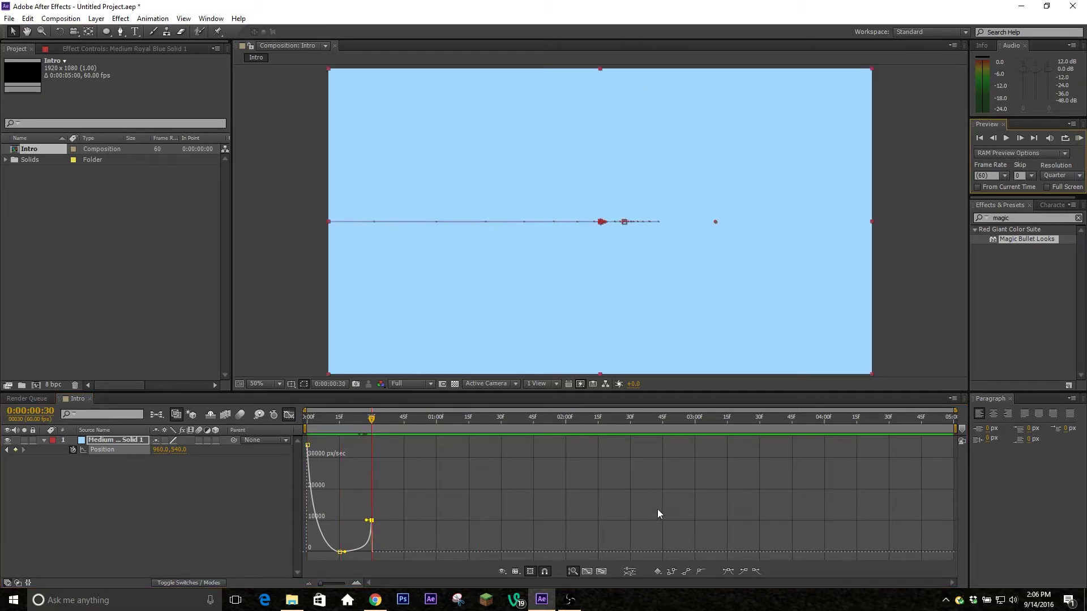
pyautogui.click(289, 415)
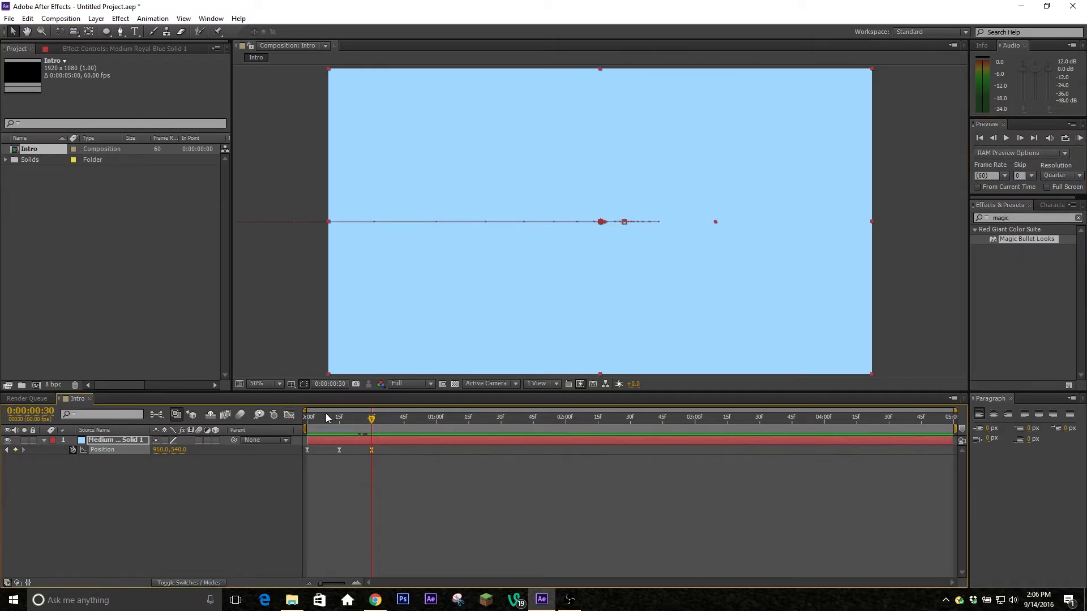
pyautogui.moveTo(325, 416); pyautogui.dragTo(298, 452)
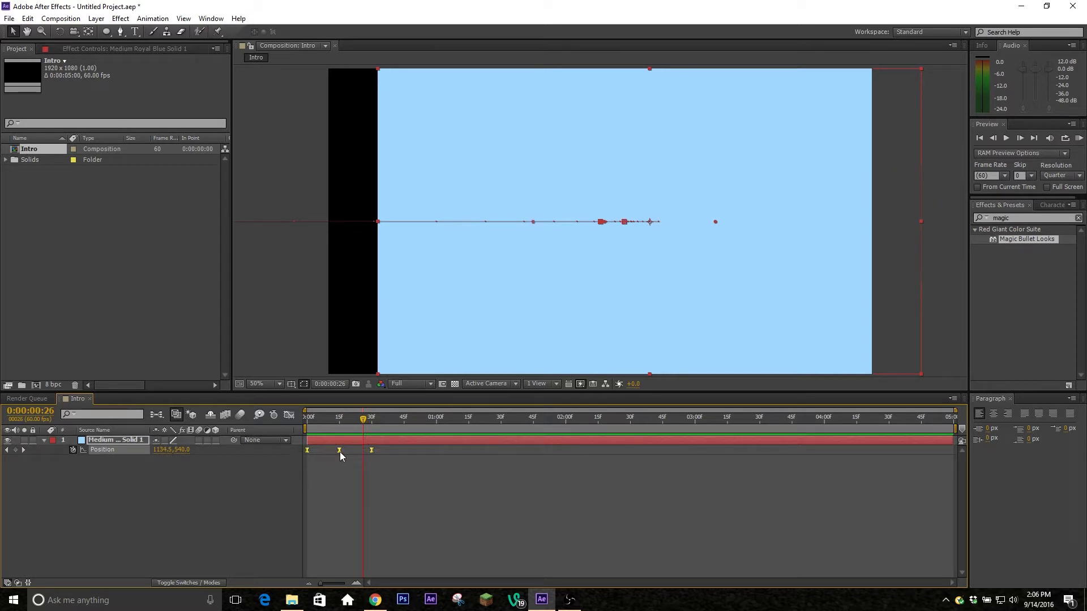
# - Set the position keyframes' spatial interpolation to Linear and preview the slide-in
pyautogui.rightClick(340, 452)
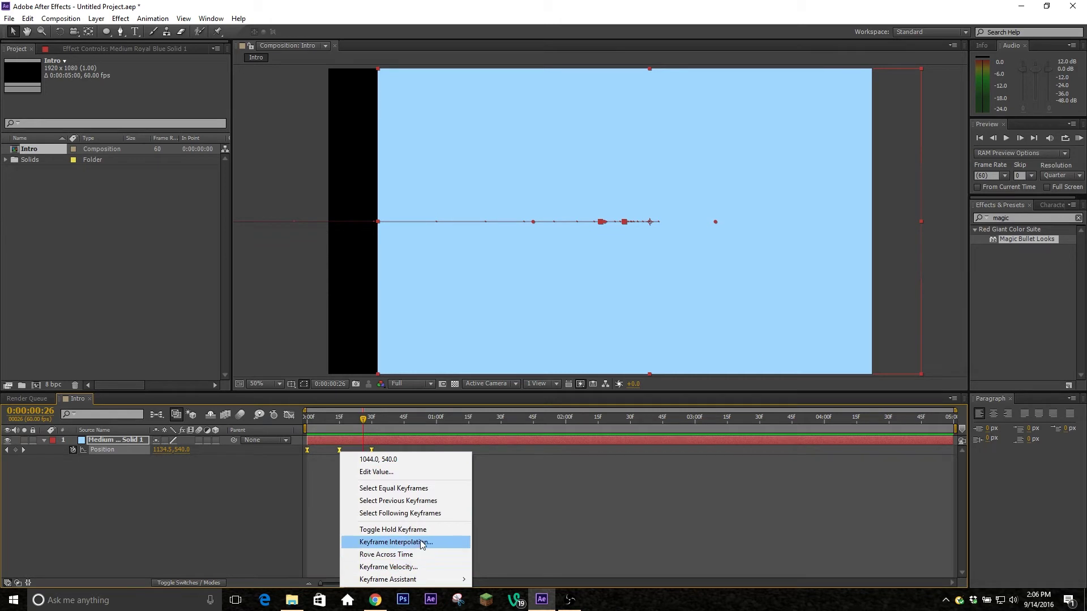
pyautogui.click(352, 542)
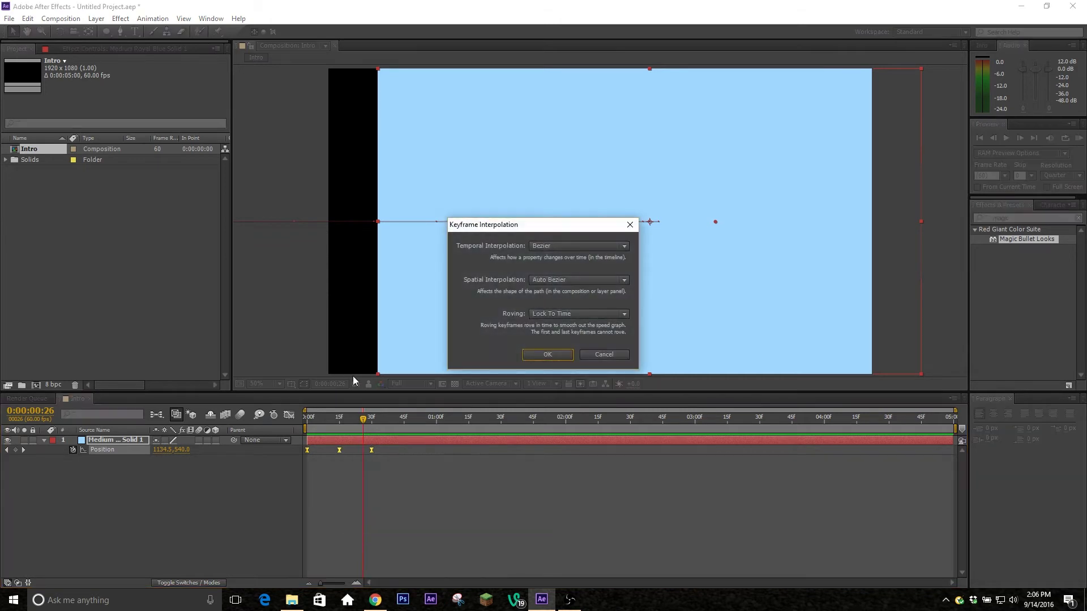
pyautogui.click(581, 278)
pyautogui.click(586, 310)
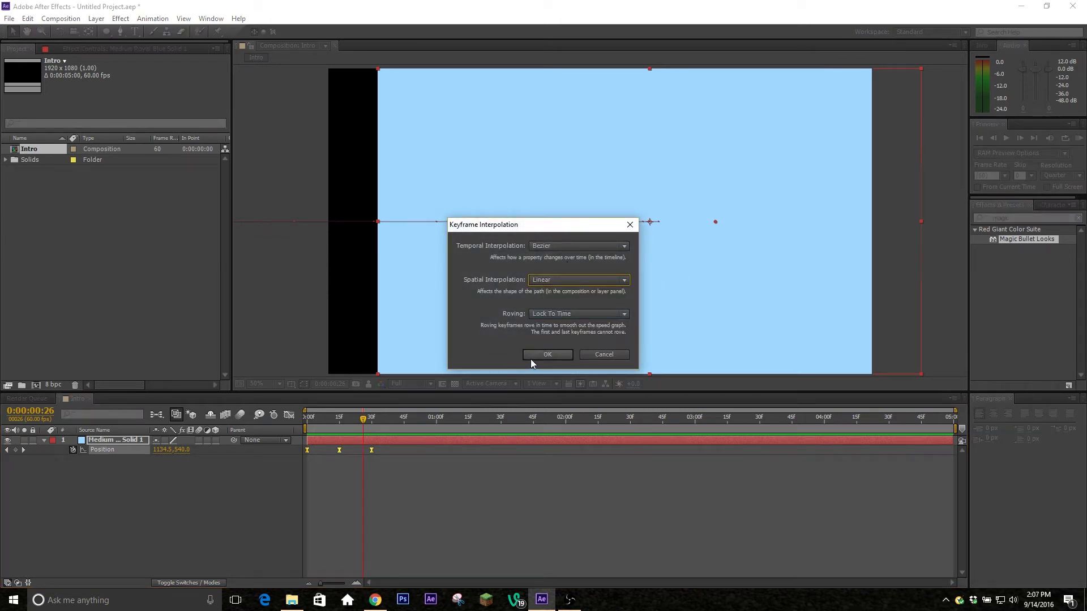
pyautogui.click(531, 358)
pyautogui.click(1078, 139)
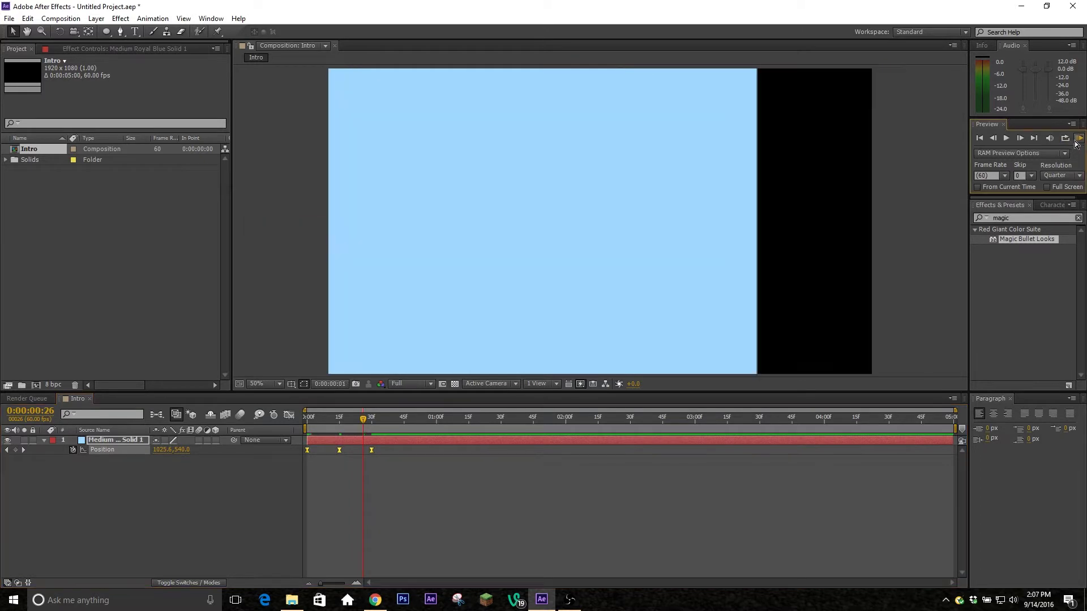
pyautogui.click(278, 508)
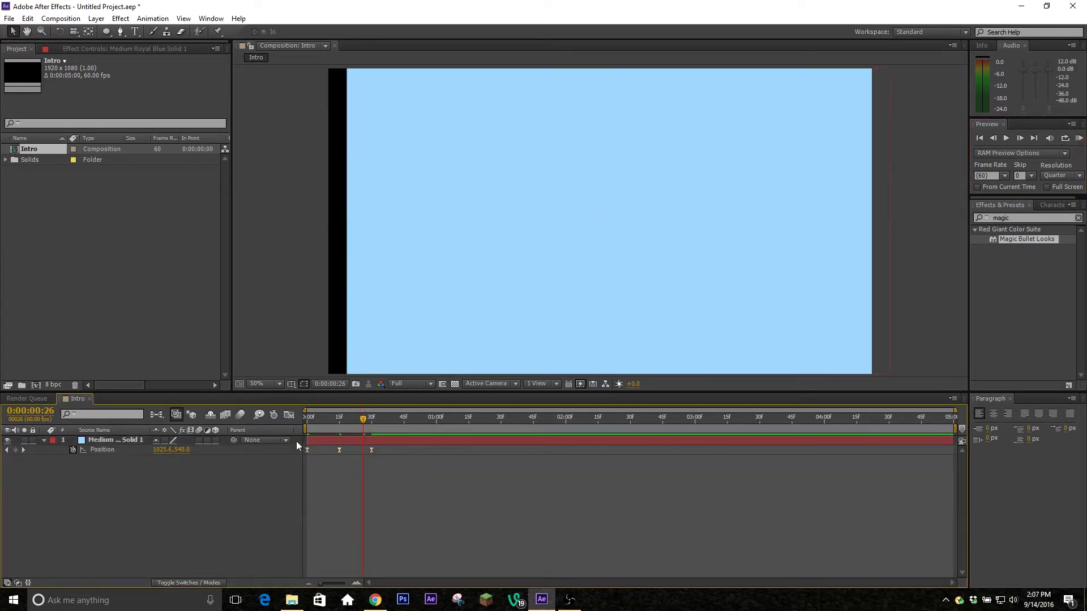
# - Create a new 1920 x 1080 solid layer in a dark royal blue color
pyautogui.click(96, 21)
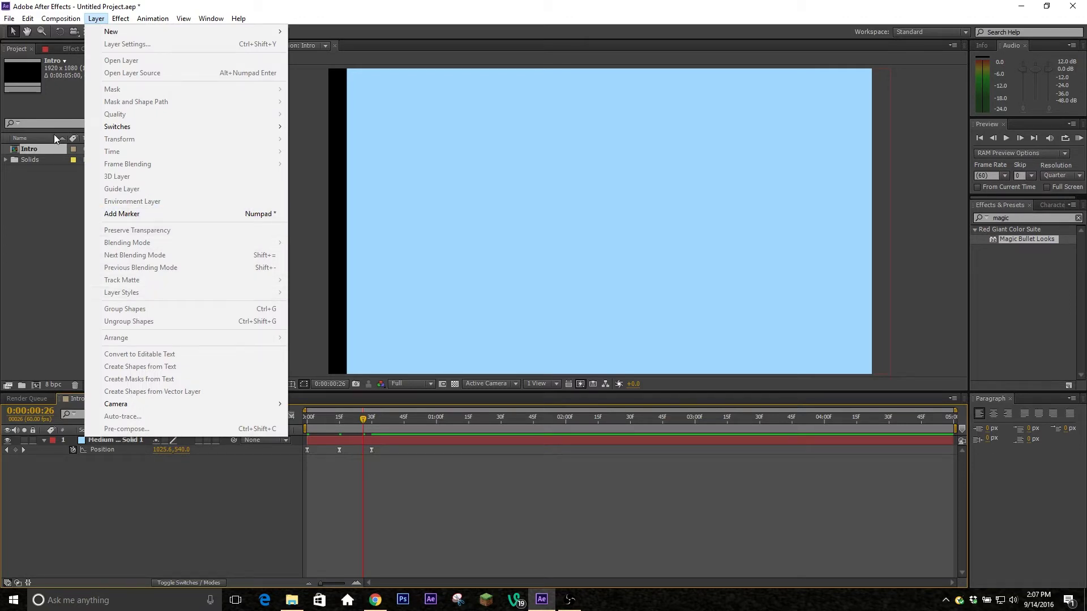
pyautogui.moveTo(114, 36)
pyautogui.click(380, 42)
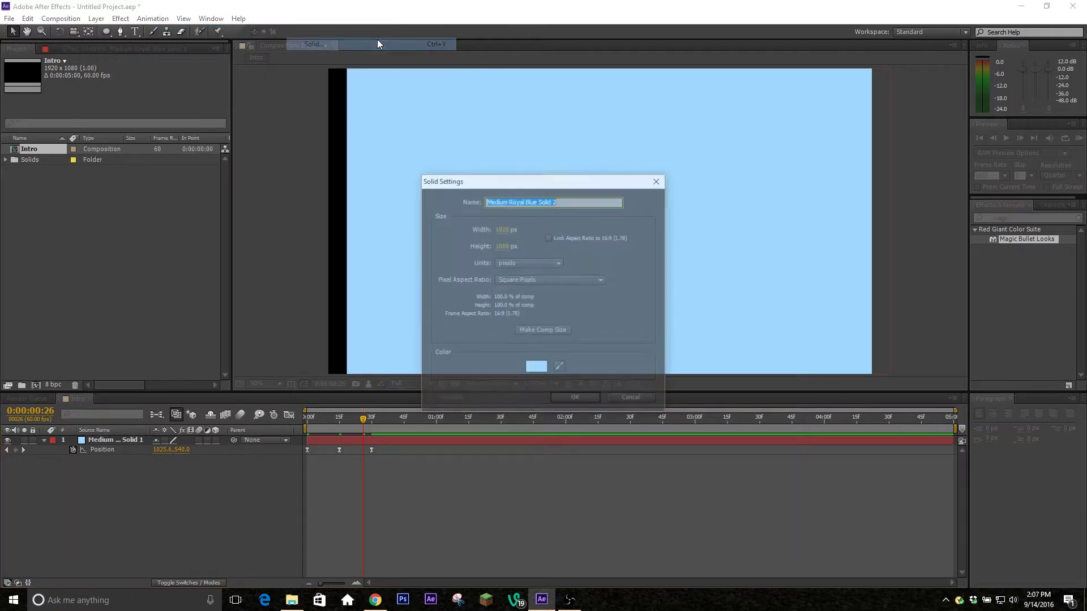
pyautogui.click(542, 369)
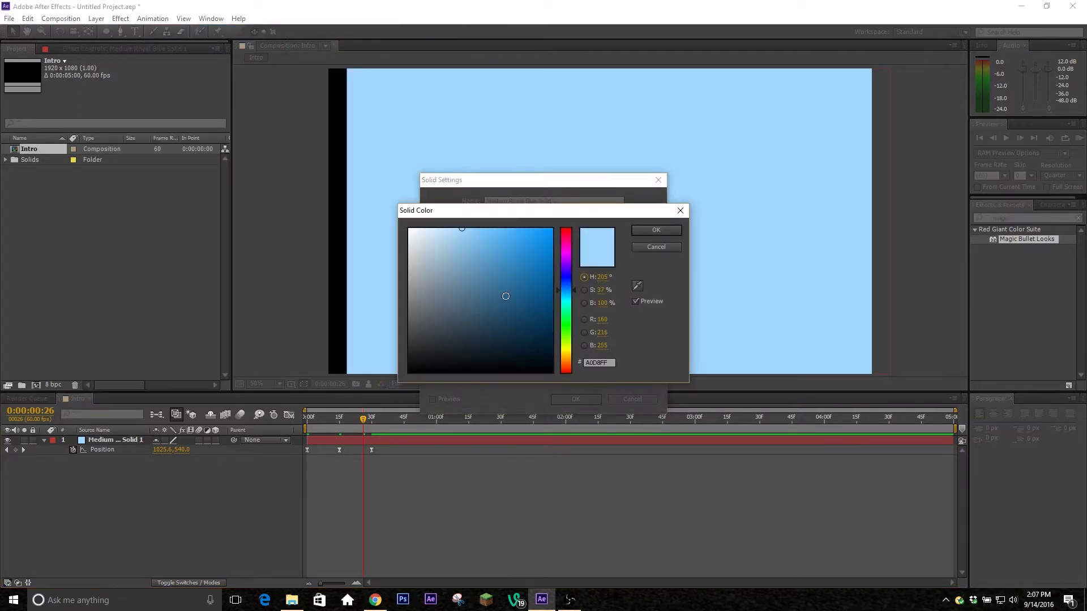
pyautogui.click(566, 281)
pyautogui.moveTo(486, 283)
pyautogui.mouseDown()
pyautogui.moveTo(539, 283)
pyautogui.moveTo(596, 311)
pyautogui.mouseUp()
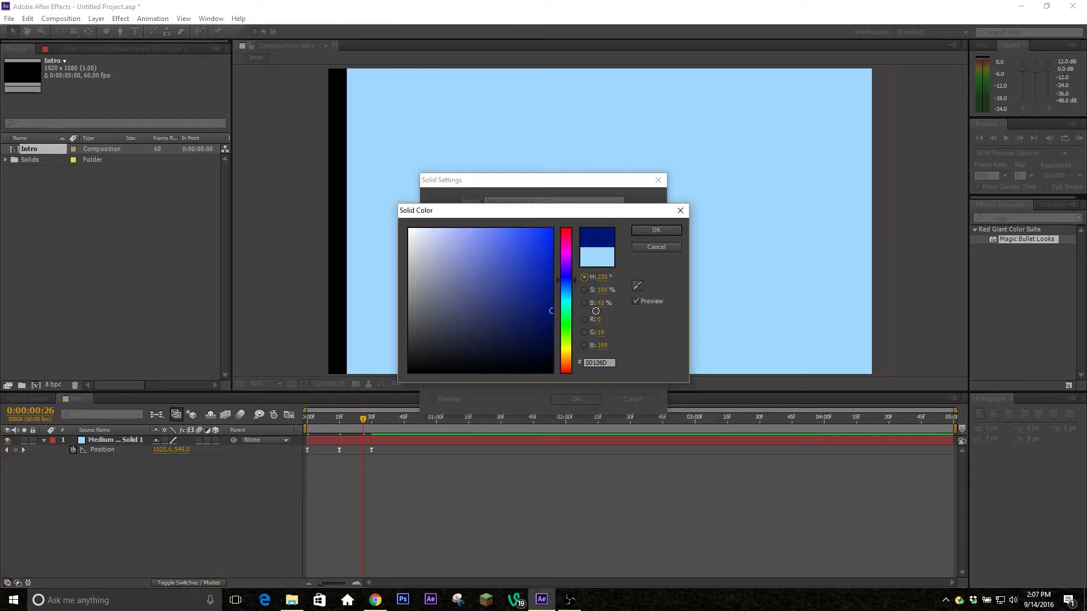
pyautogui.click(566, 283)
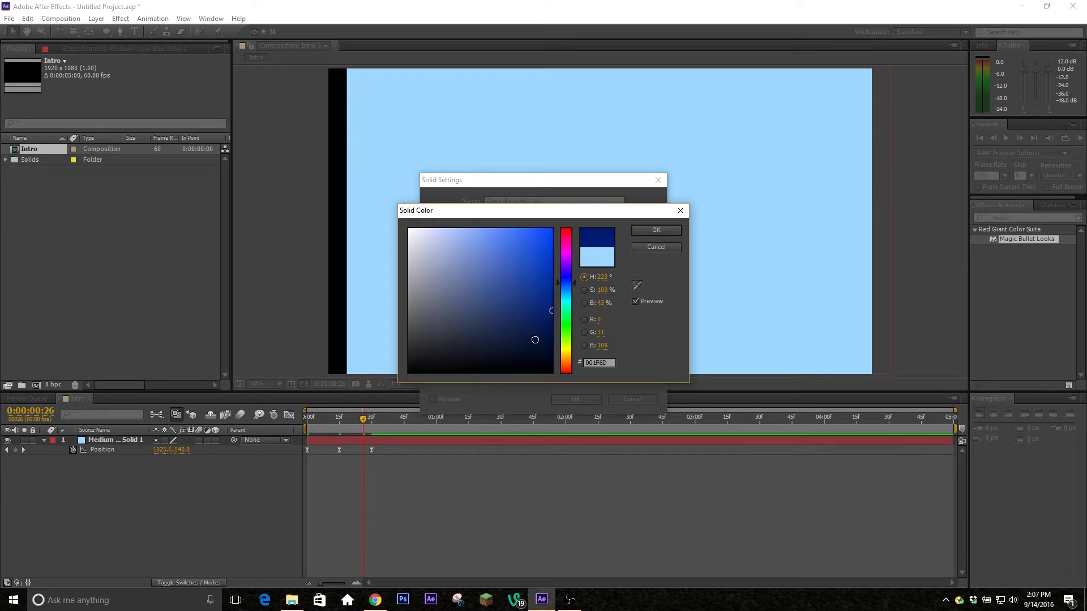
pyautogui.moveTo(535, 340); pyautogui.dragTo(555, 327)
pyautogui.click(655, 230)
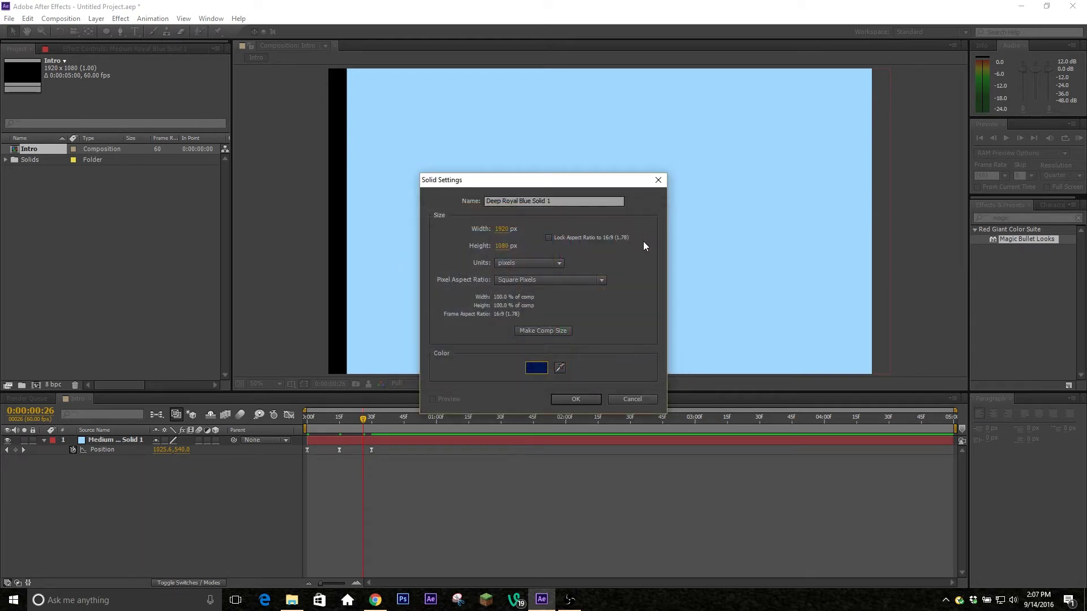
pyautogui.press('Return')
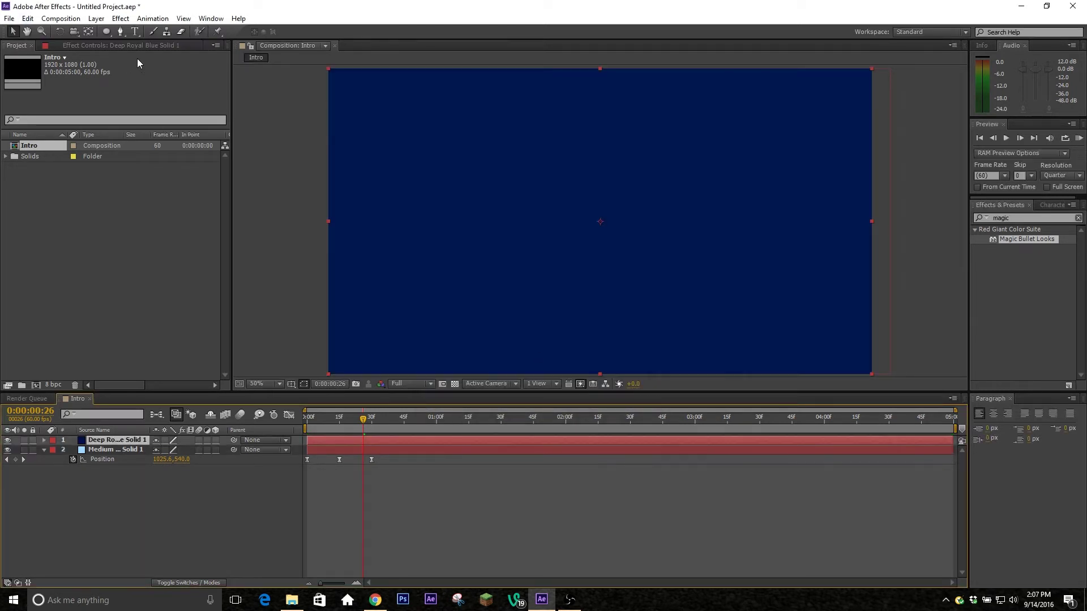
# - Draw a perfectly circular ellipse mask from the center of the dark blue solid, filling most of the frame height
pyautogui.click(106, 32)
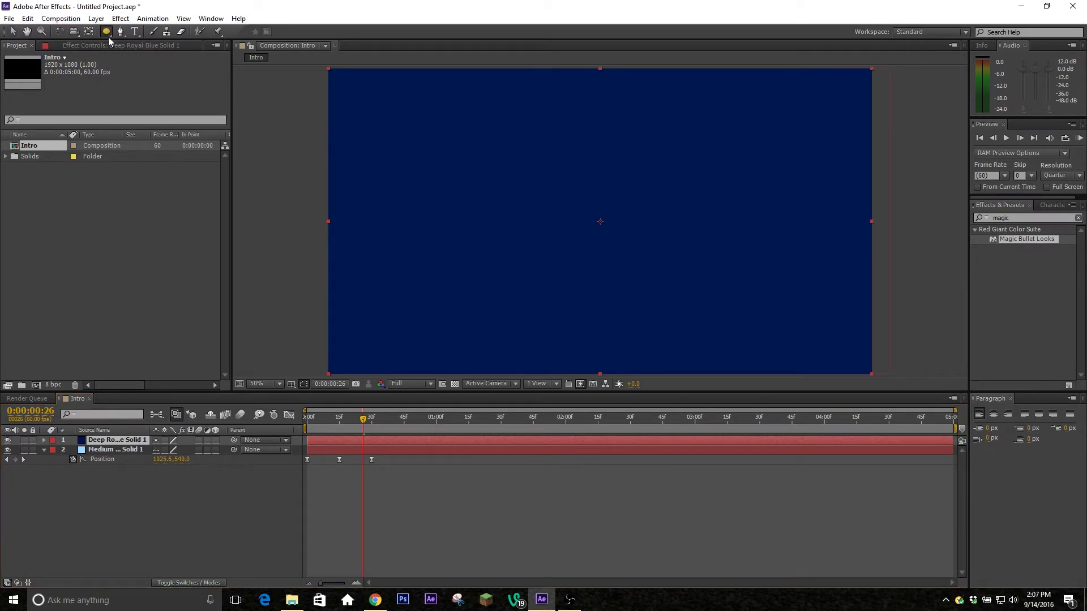
pyautogui.click(106, 32)
pyautogui.moveTo(106, 32); pyautogui.dragTo(154, 59)
pyautogui.moveTo(600, 222); pyautogui.dragTo(465, 131)
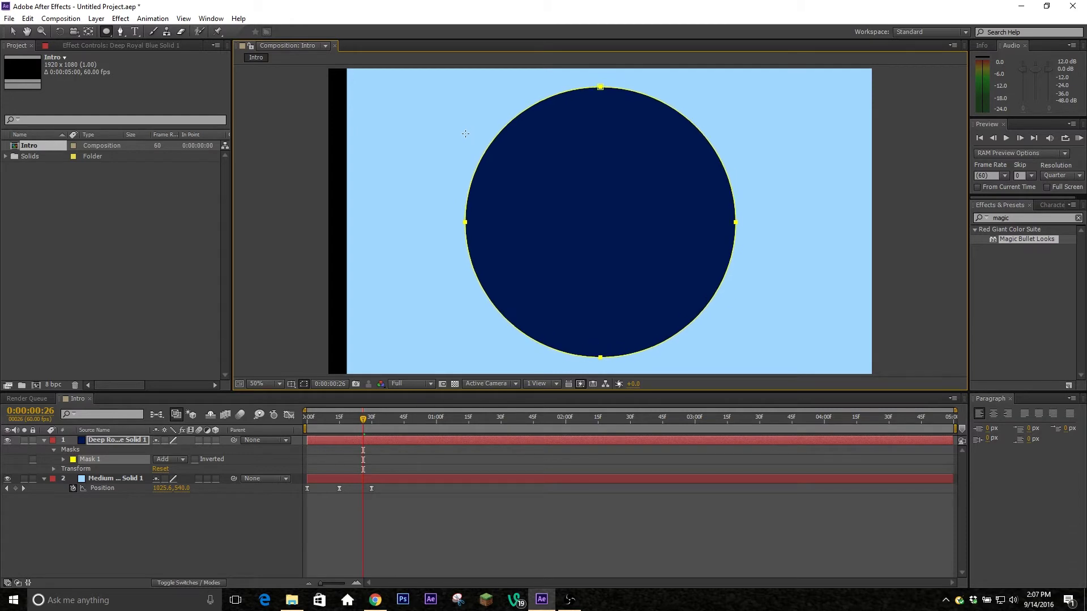
# - Start scale keyframing on the dark blue circle at 0:00:00:15 with a scale of 0%
pyautogui.click(499, 496)
pyautogui.moveTo(359, 417); pyautogui.dragTo(322, 433)
pyautogui.press('k')
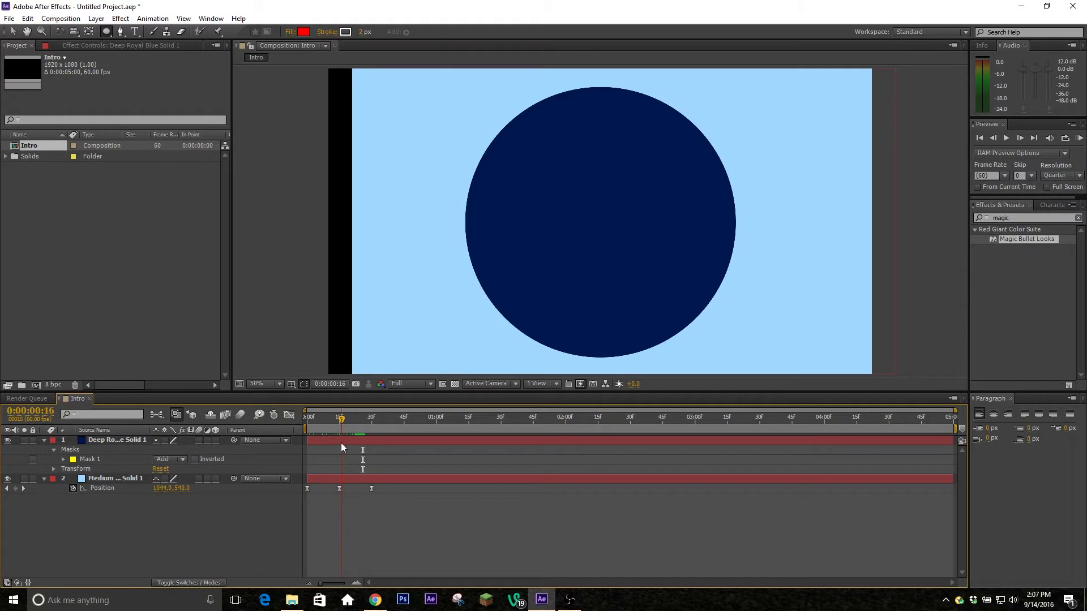
pyautogui.click(338, 443)
pyautogui.click(354, 436)
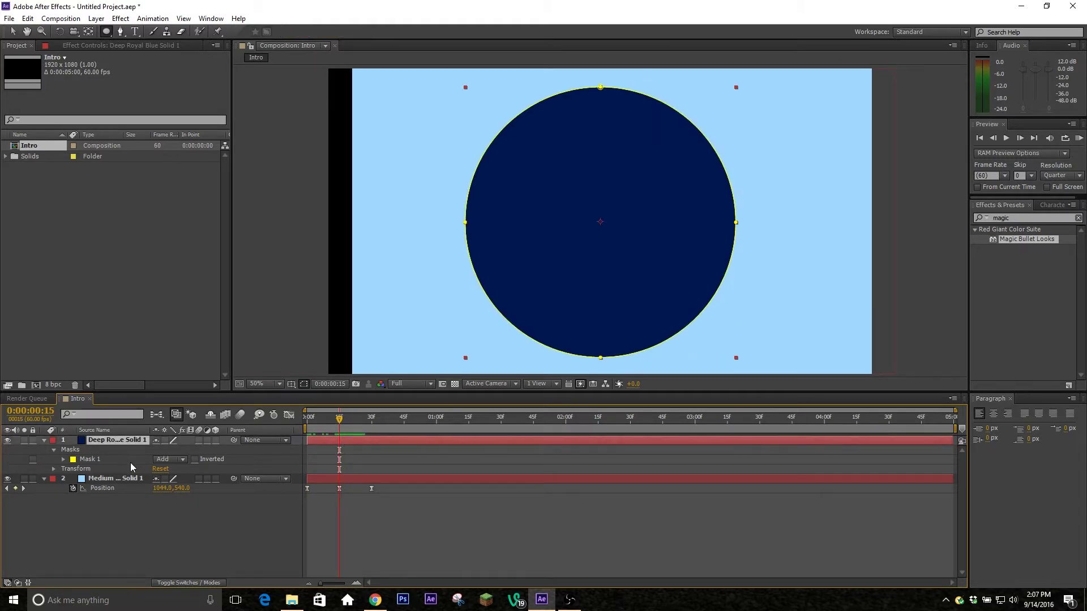
pyautogui.press('s')
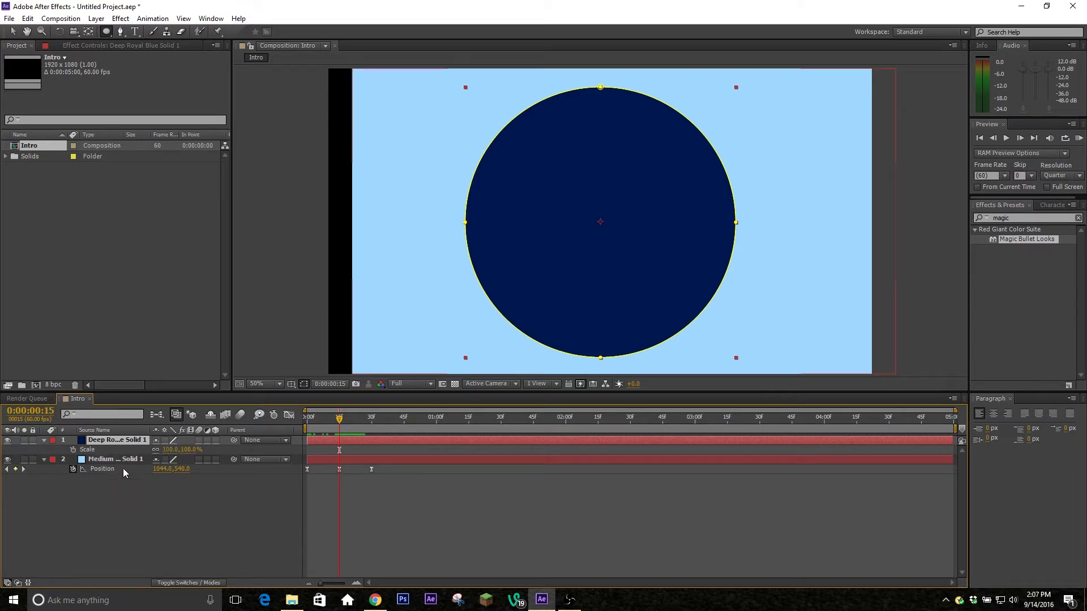
pyautogui.click(73, 450)
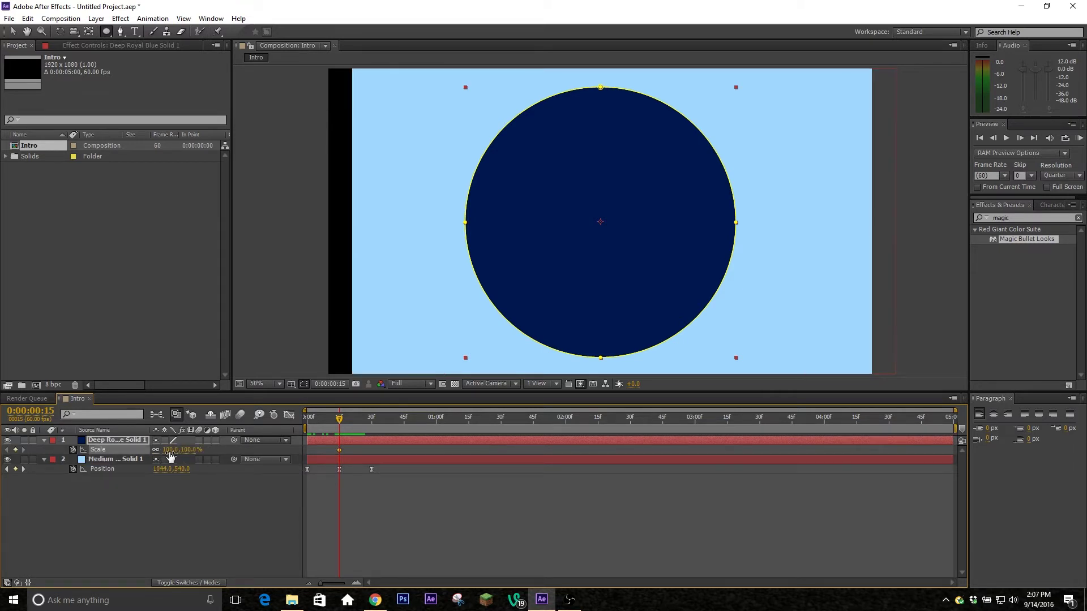
pyautogui.click(170, 450)
pyautogui.write('00')
pyautogui.press('Return')
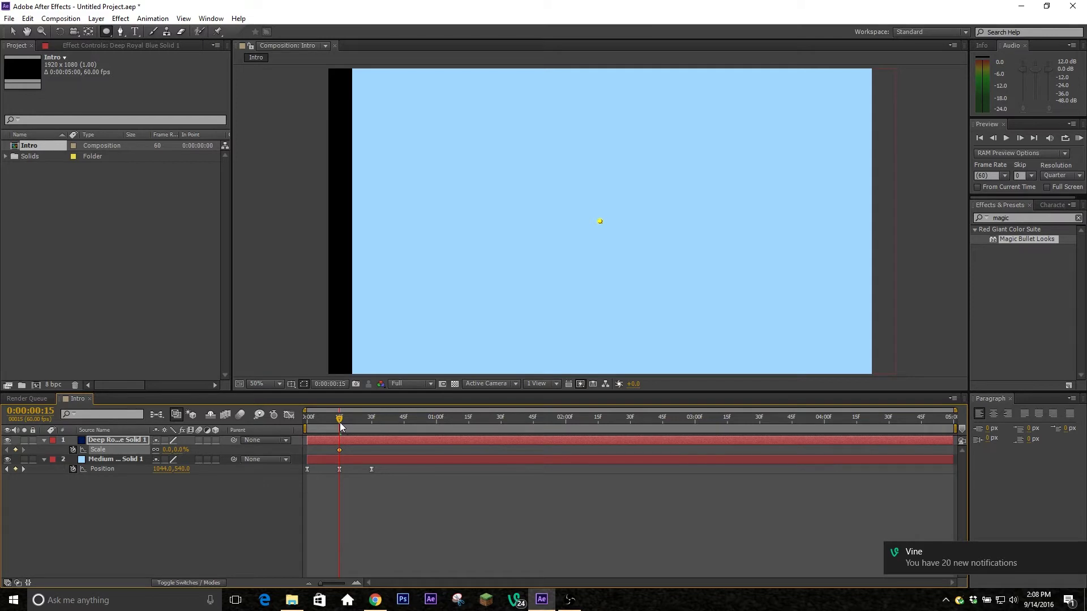
# - Add circle scale keyframes of 113% at 0:00:00:30 and 90% at 0:00:00:34
pyautogui.moveTo(340, 422); pyautogui.dragTo(372, 439)
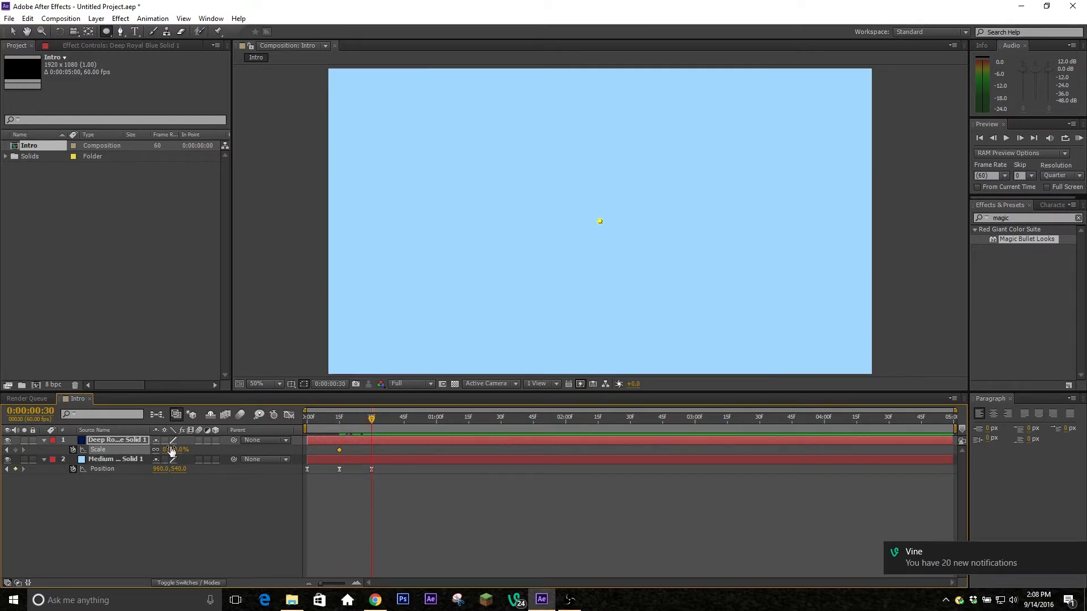
pyautogui.moveTo(171, 451); pyautogui.dragTo(246, 457)
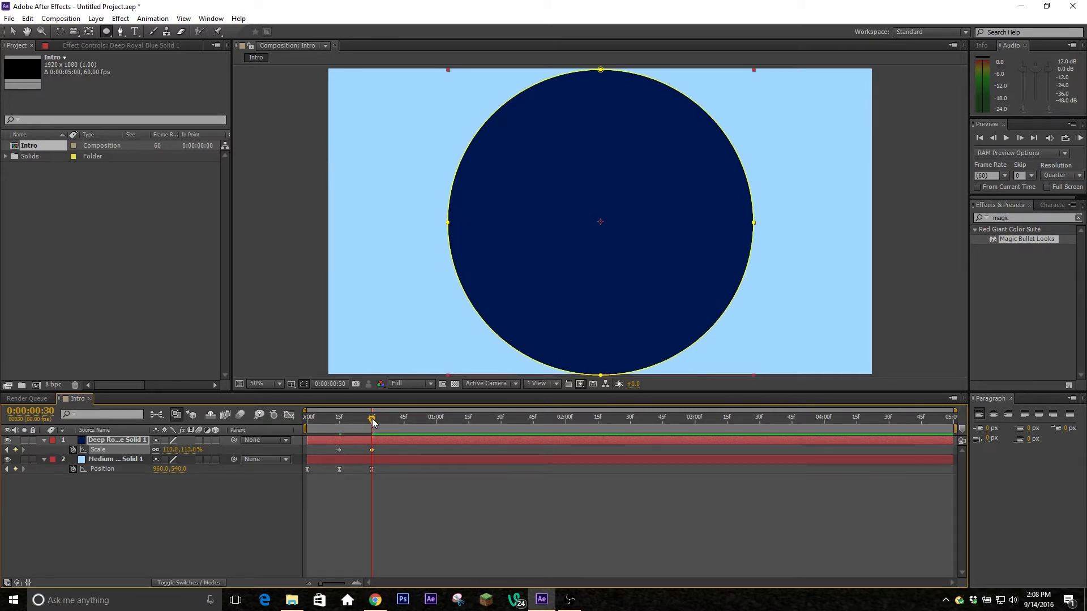
pyautogui.moveTo(372, 423); pyautogui.dragTo(380, 420)
pyautogui.moveTo(193, 451); pyautogui.dragTo(183, 457)
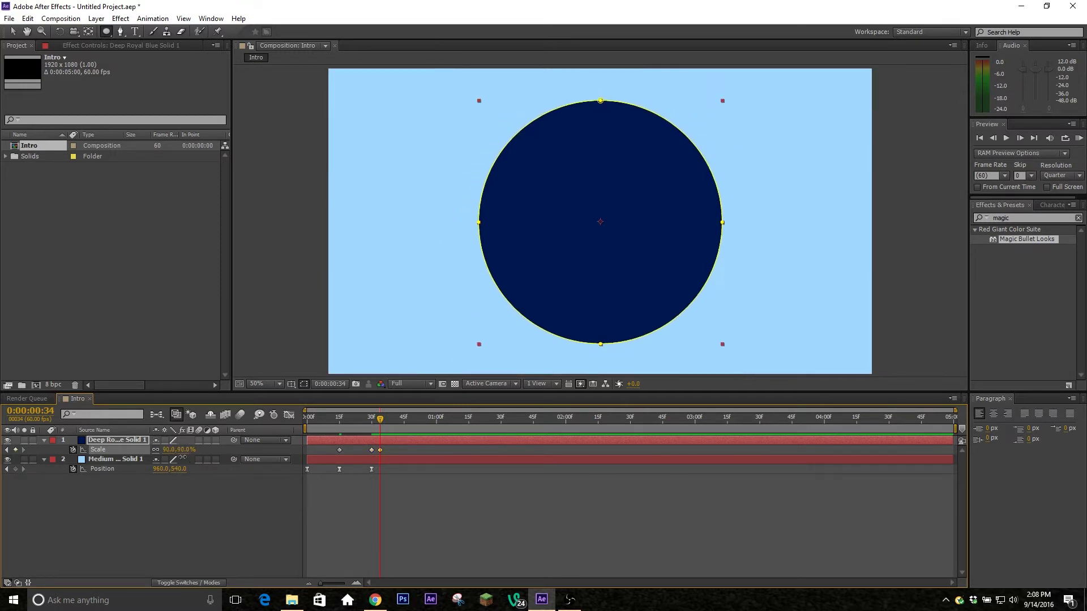
# - Continue the circle's bounce with scale keyframes of 105% at 0:00:00:38 and 95% at 0:00:00:42
pyautogui.moveTo(382, 424); pyautogui.dragTo(389, 423)
pyautogui.moveTo(184, 451); pyautogui.dragTo(191, 450)
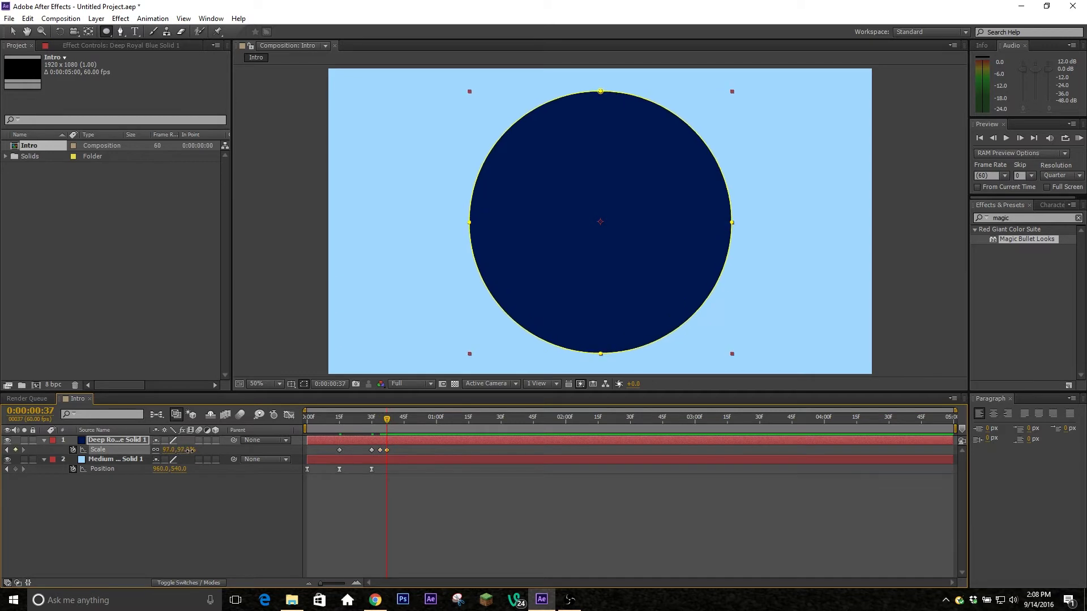
pyautogui.moveTo(388, 450); pyautogui.dragTo(389, 423)
pyautogui.moveTo(188, 450); pyautogui.dragTo(192, 450)
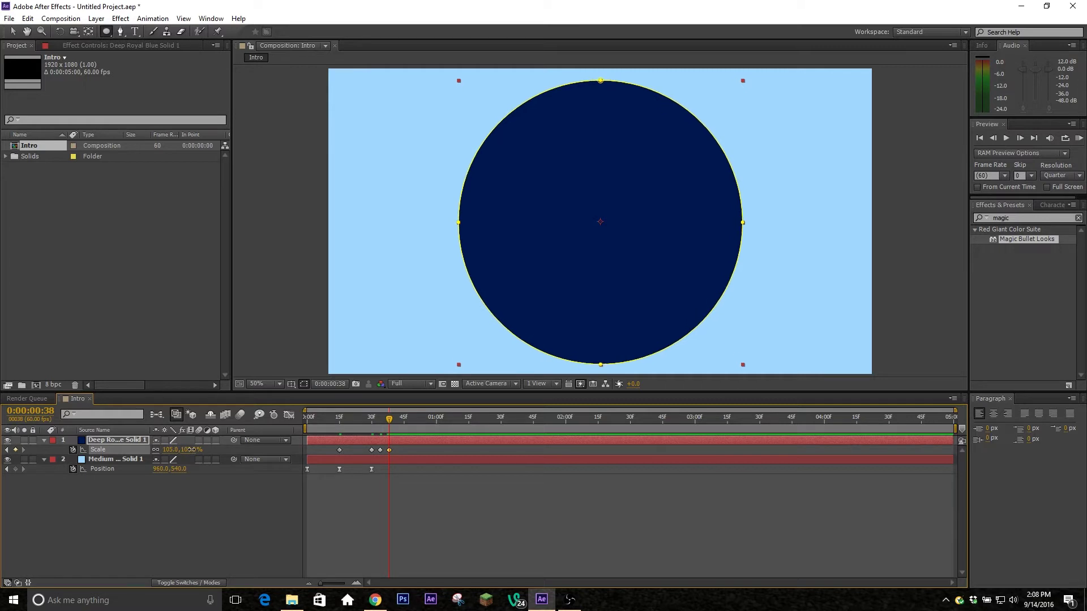
pyautogui.click(393, 422)
pyautogui.click(398, 425)
pyautogui.moveTo(183, 451); pyautogui.dragTo(182, 454)
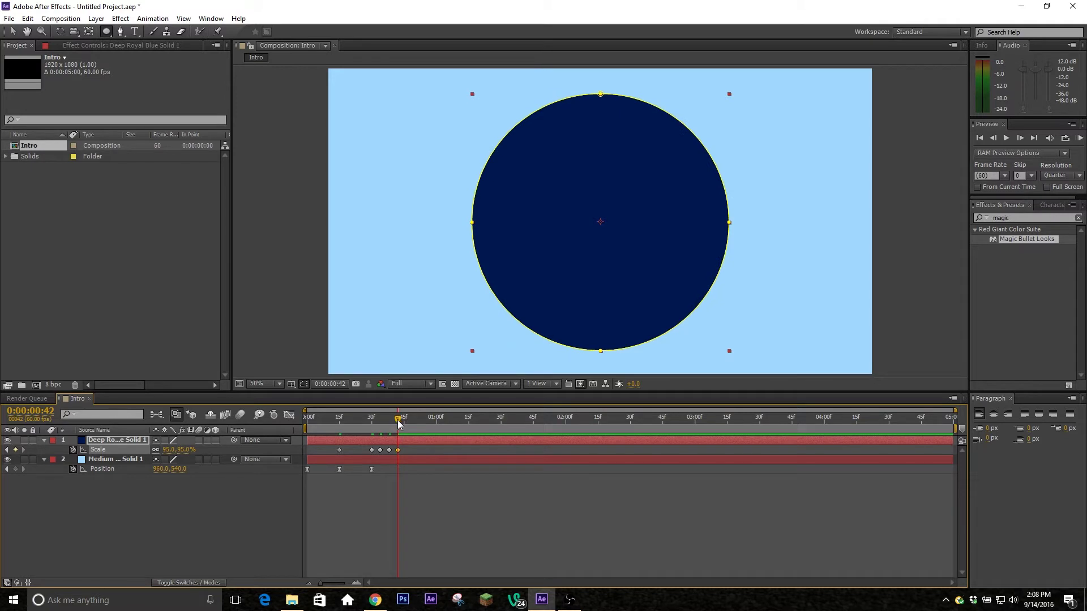
# - Settle the circle's bounce with a 100% scale keyframe at 0:00:00:47
pyautogui.moveTo(398, 425); pyautogui.dragTo(408, 423)
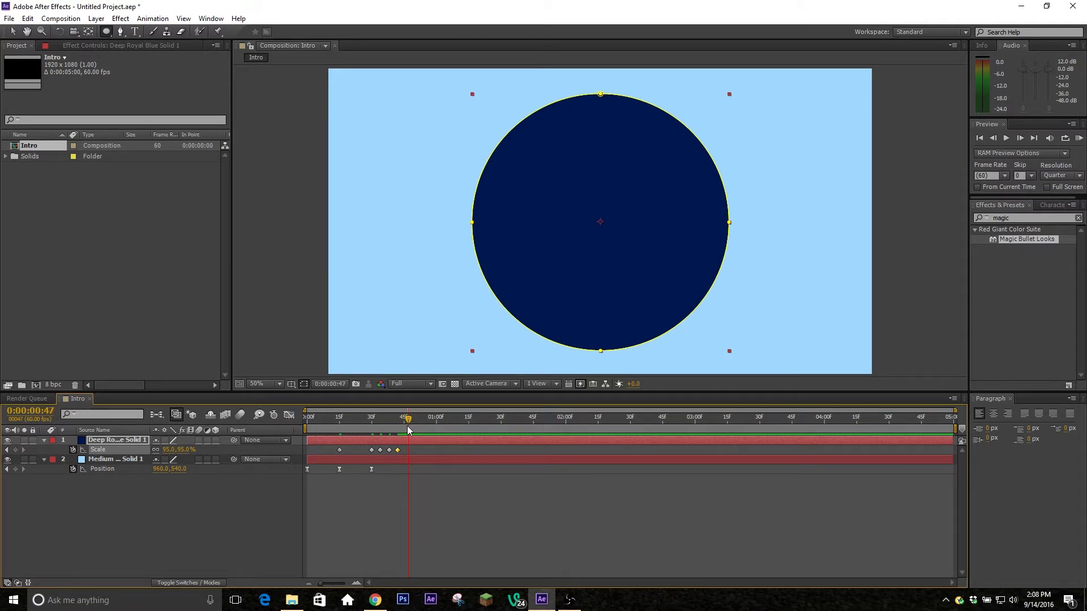
pyautogui.click(180, 452)
pyautogui.write('100')
pyautogui.press('Return')
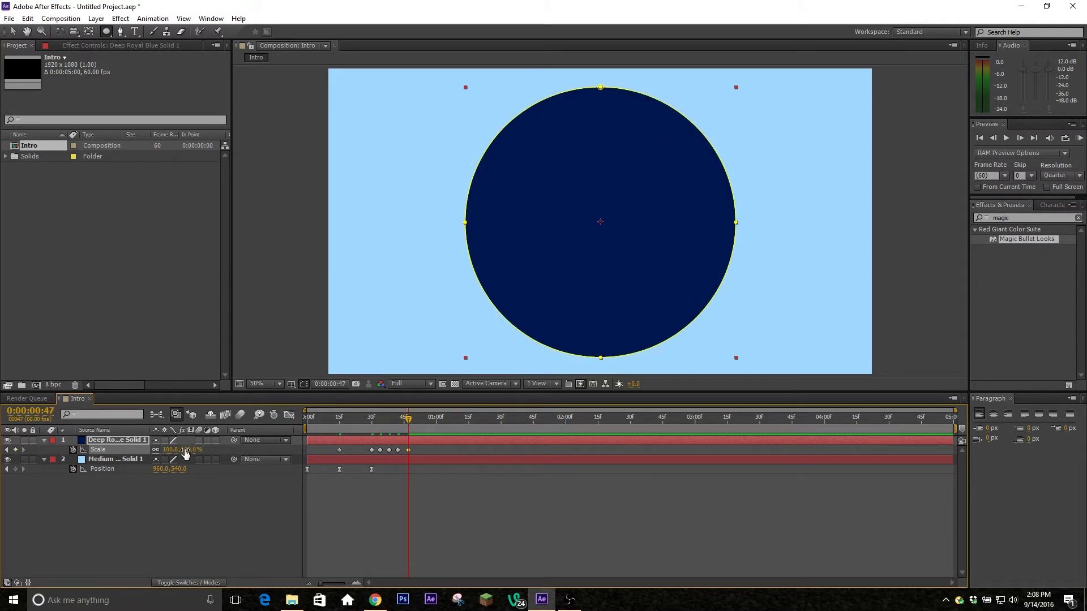
# - Show the circle's scale graph and apply Easy Ease to all of its scale keyframes
pyautogui.click(289, 415)
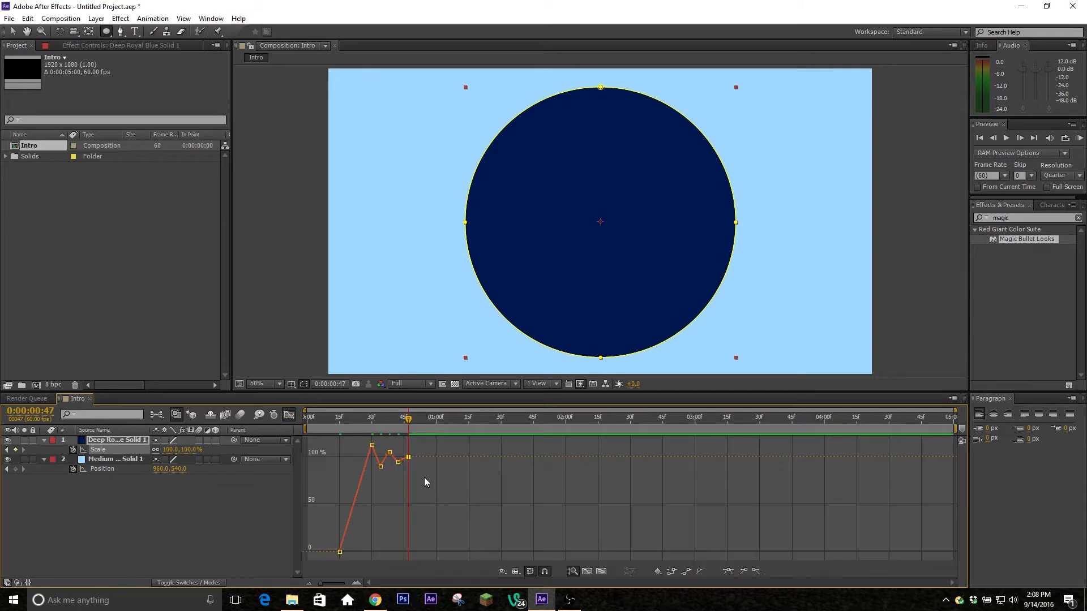
pyautogui.moveTo(457, 558); pyautogui.dragTo(331, 441)
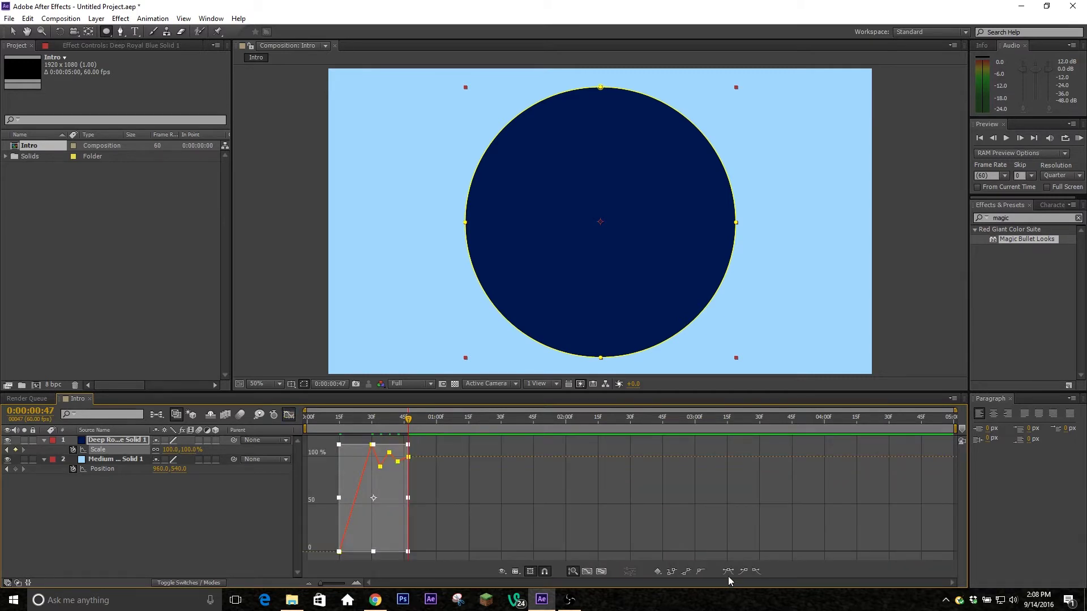
pyautogui.click(403, 507)
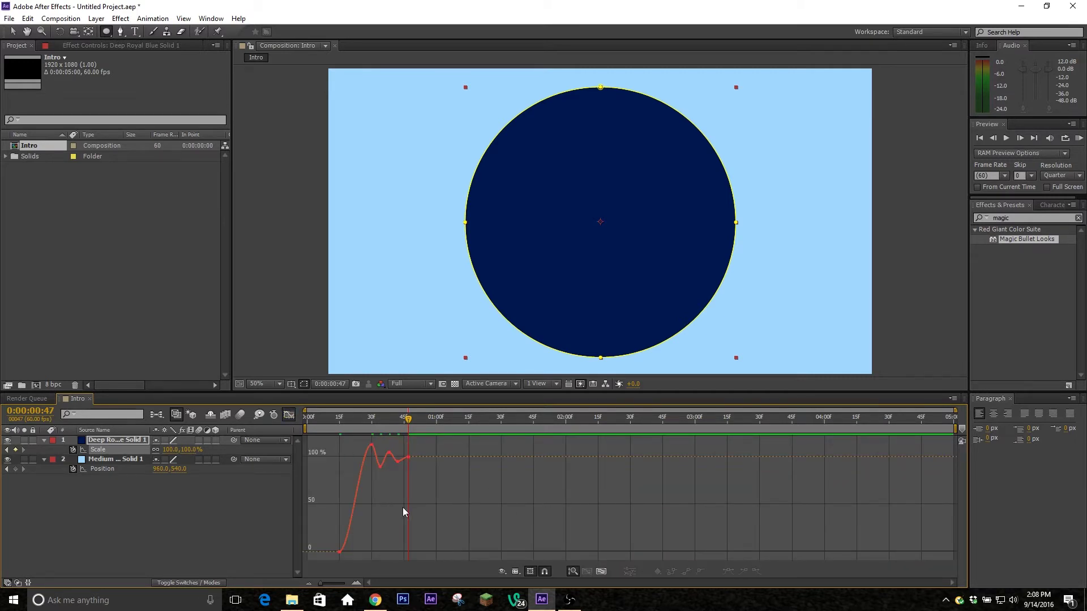
# - Reshape the scale curve to rise steeply into the 113% keyframe, close the graph and preview the circle's pop-in
pyautogui.click(372, 445)
pyautogui.moveTo(360, 446); pyautogui.dragTo(377, 541)
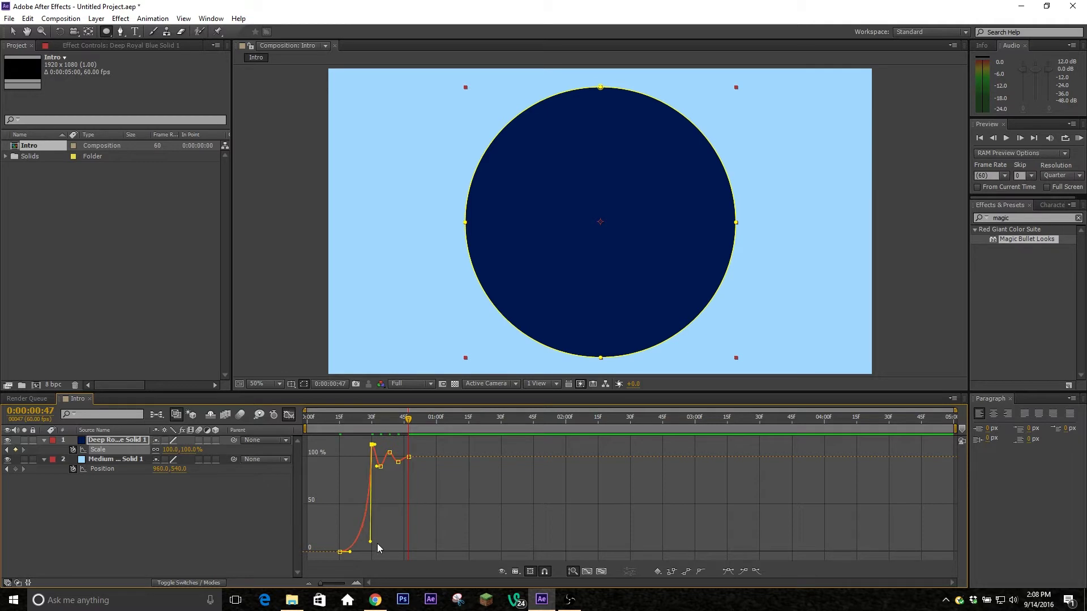
pyautogui.click(288, 415)
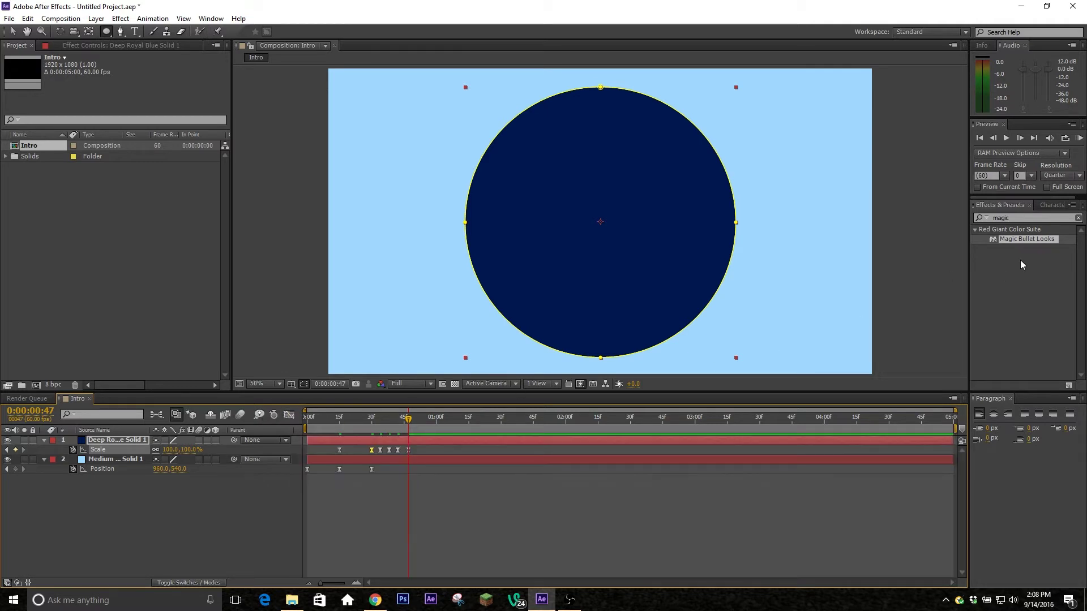
pyautogui.click(1079, 138)
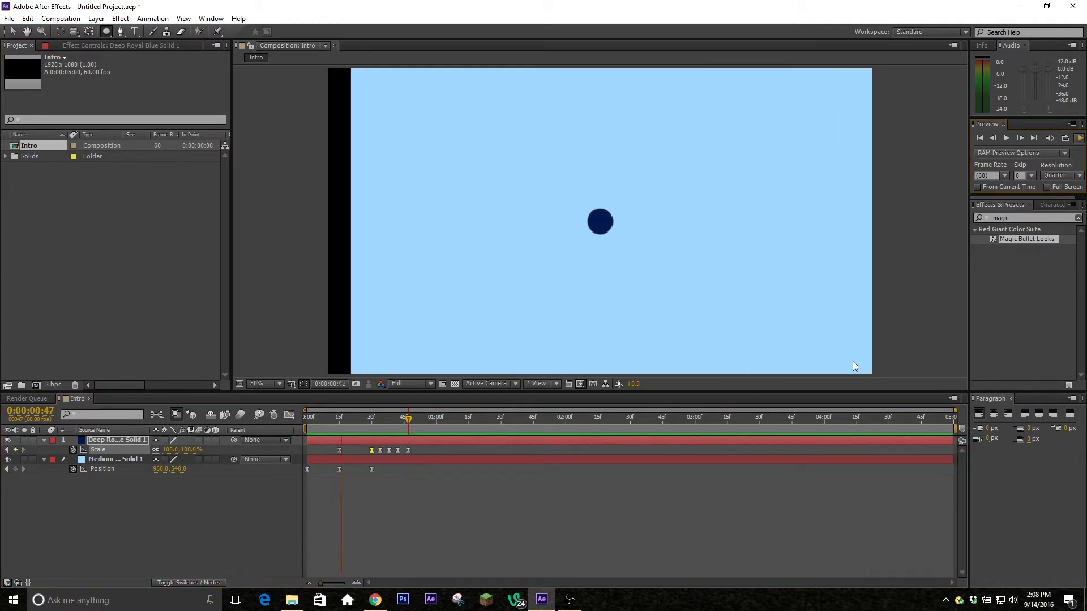
pyautogui.press('space')
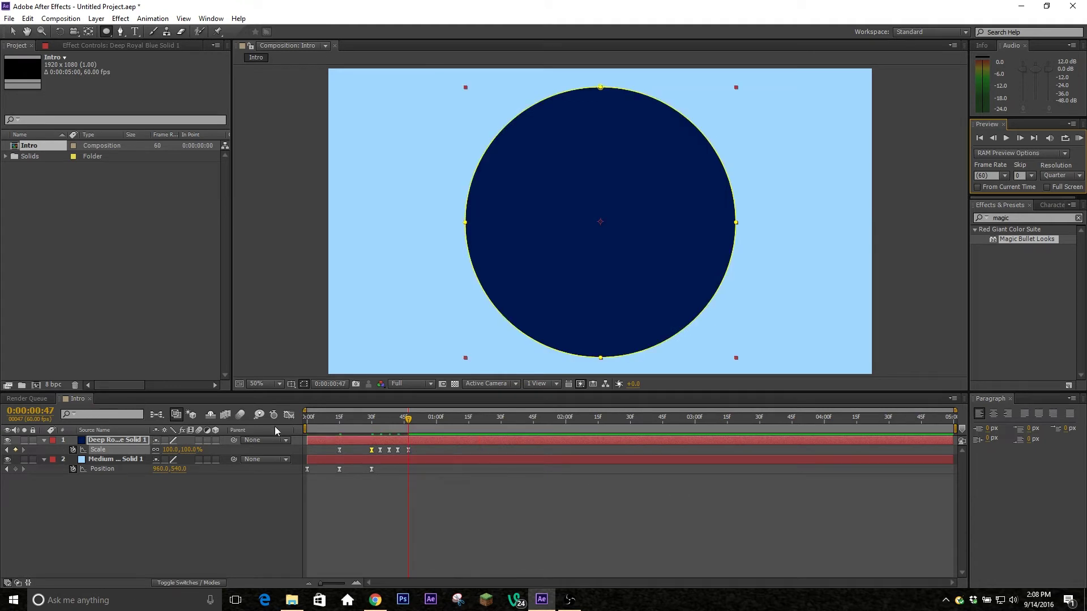
# - Hold the circle's scale with a 100% keyframe at 0:00:01:07, then shrink it to about 37% at 0:00:01:18
pyautogui.moveTo(409, 423); pyautogui.dragTo(454, 461)
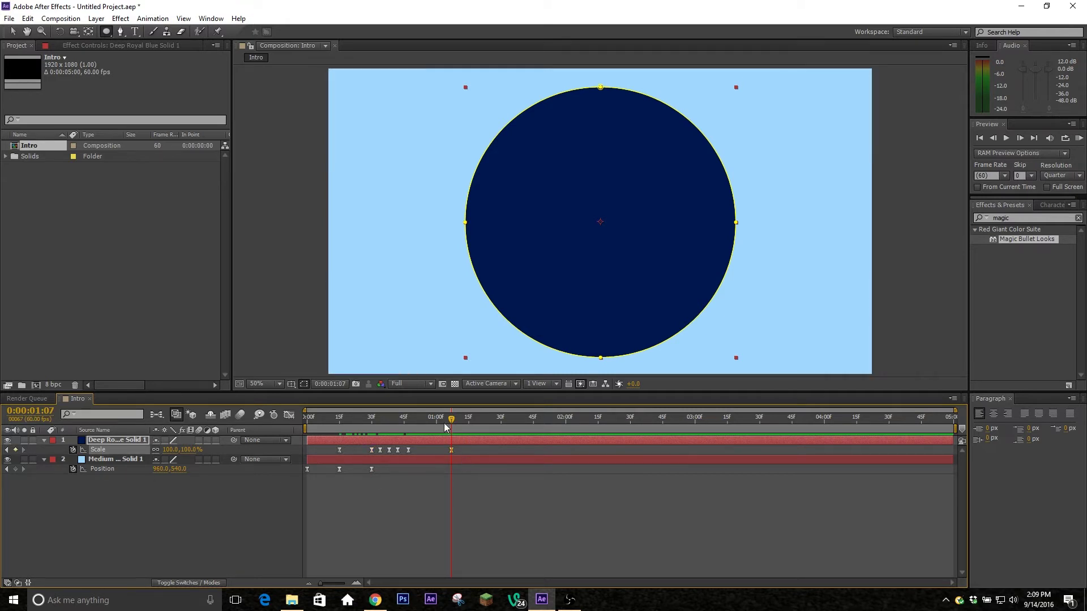
pyautogui.moveTo(451, 422); pyautogui.dragTo(477, 437)
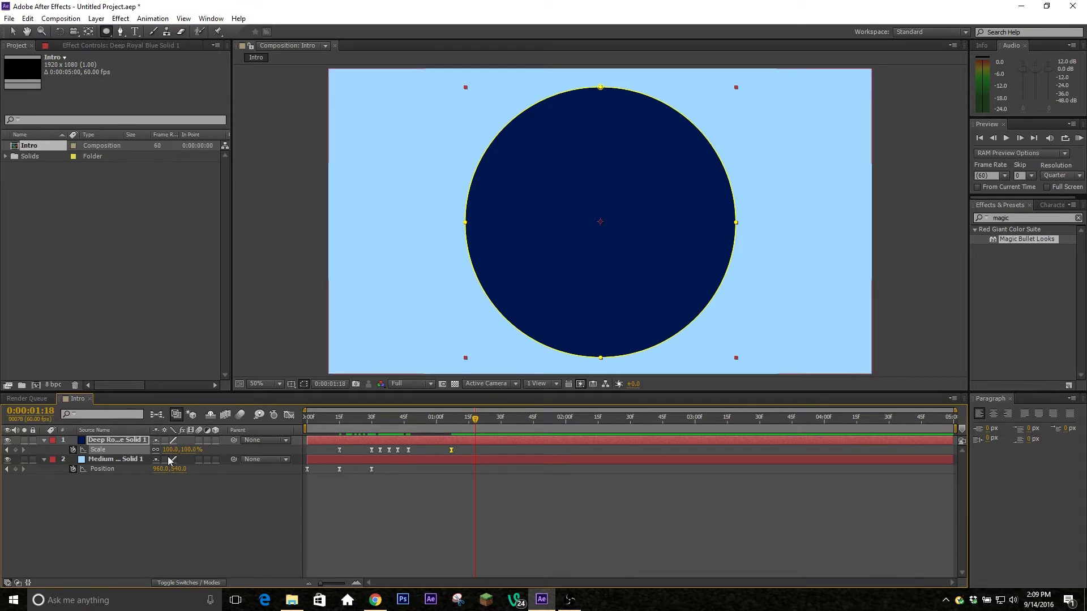
pyautogui.moveTo(170, 450); pyautogui.dragTo(152, 460)
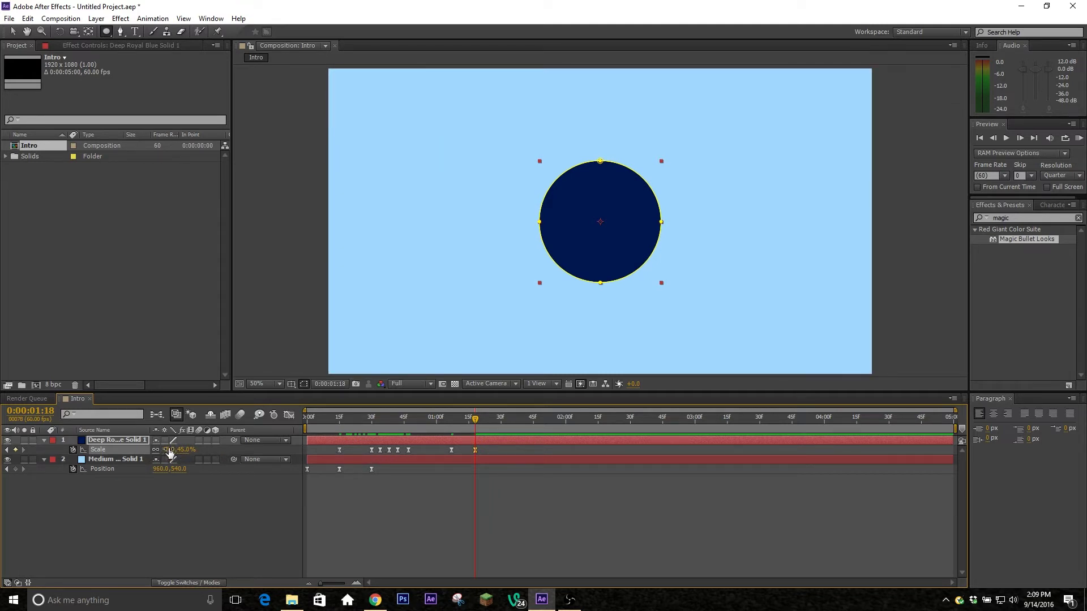
pyautogui.moveTo(169, 449); pyautogui.dragTo(167, 450)
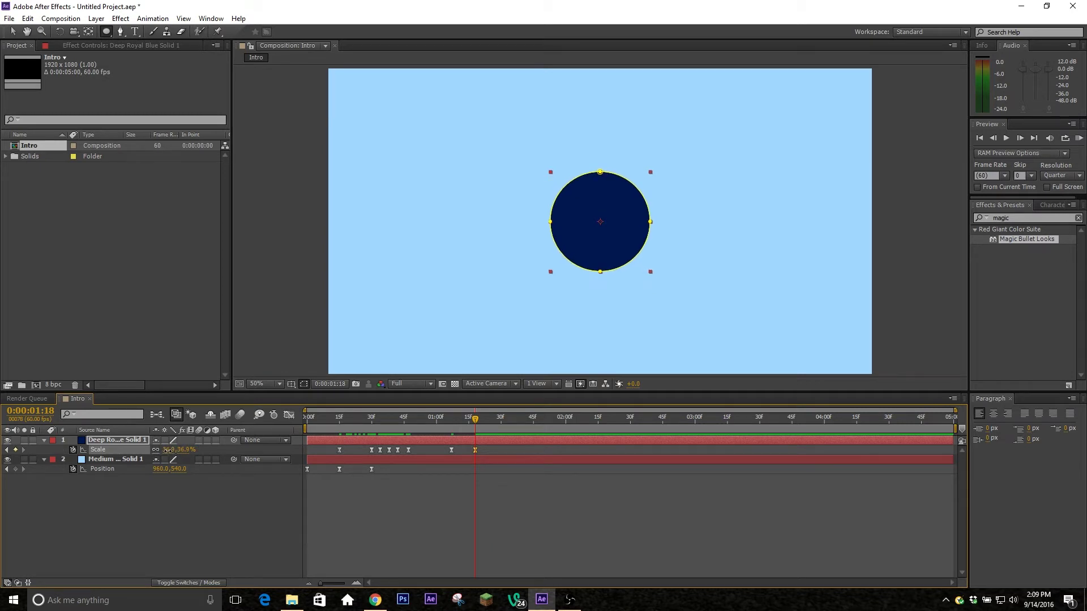
# - Add rebound scale keyframes for the circle of 56.2% at 0:00:01:22 and 42.6% at 0:00:01:25
pyautogui.moveTo(476, 422); pyautogui.dragTo(484, 426)
pyautogui.moveTo(165, 455); pyautogui.dragTo(183, 451)
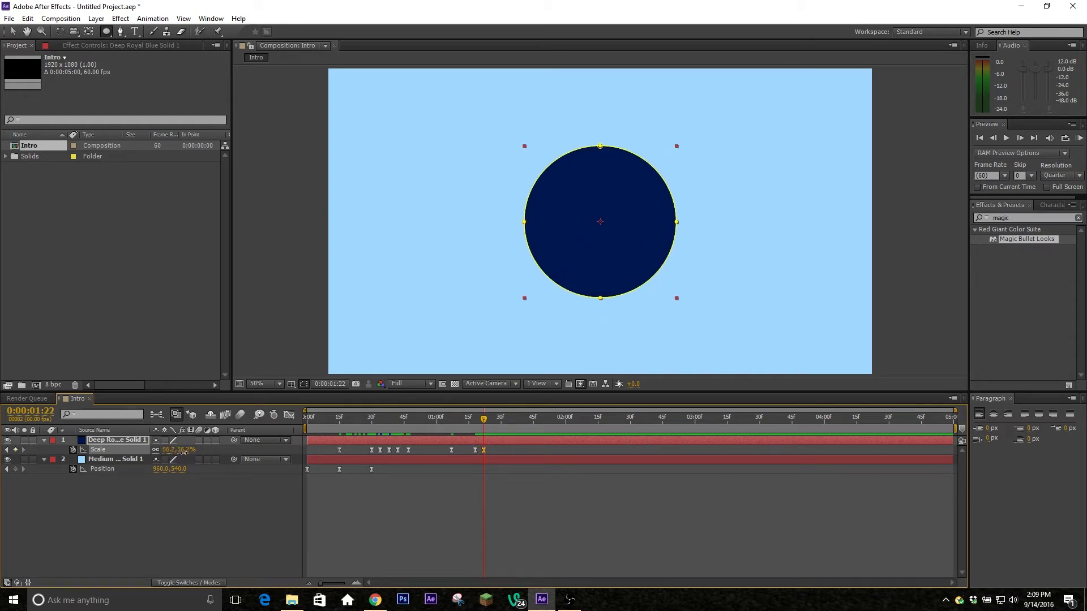
pyautogui.moveTo(479, 422); pyautogui.dragTo(490, 422)
pyautogui.moveTo(162, 453); pyautogui.dragTo(202, 458)
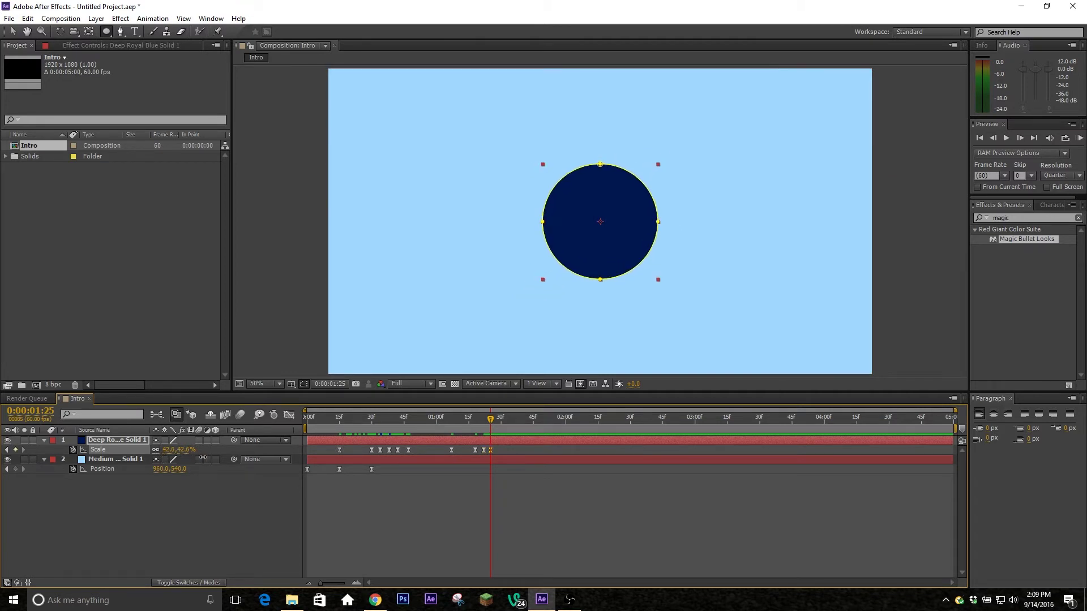
# - Add settling scale keyframes for the dark blue circle of 48.1% at 0:00:01:29 and 45% at 0:00:01:34
pyautogui.click(492, 420)
pyautogui.moveTo(495, 423); pyautogui.dragTo(497, 425)
pyautogui.moveTo(166, 451); pyautogui.dragTo(208, 456)
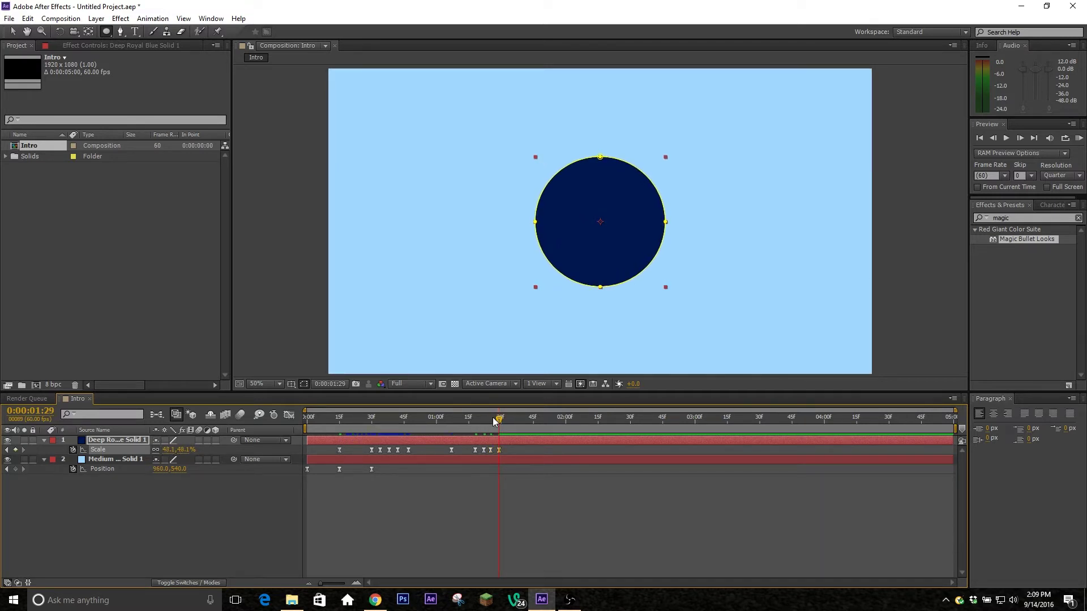
pyautogui.moveTo(497, 420); pyautogui.dragTo(508, 425)
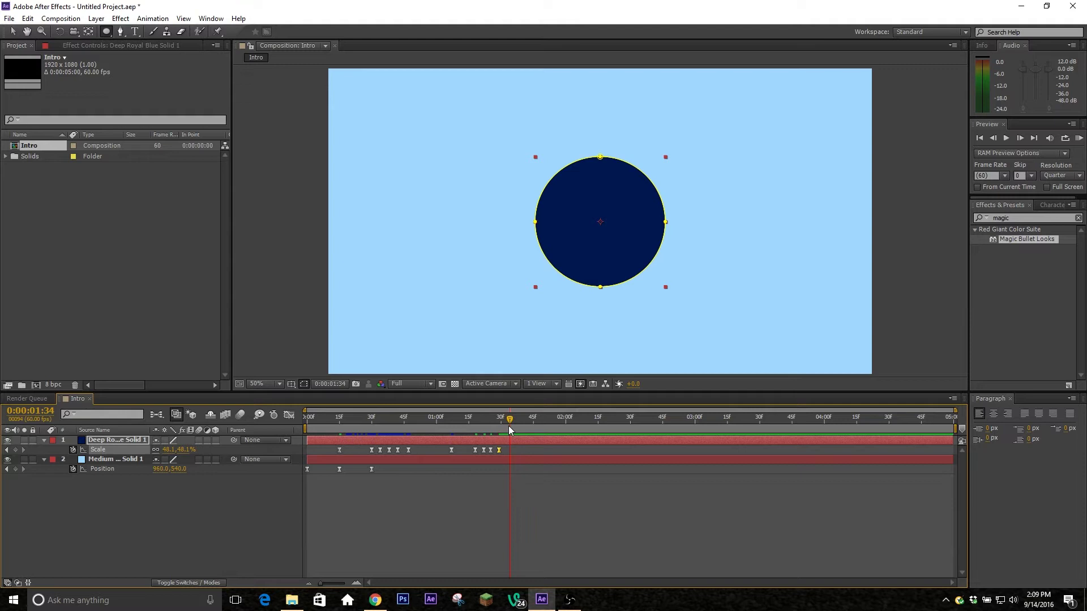
pyautogui.click(187, 450)
pyautogui.write('45')
pyautogui.press('Return')
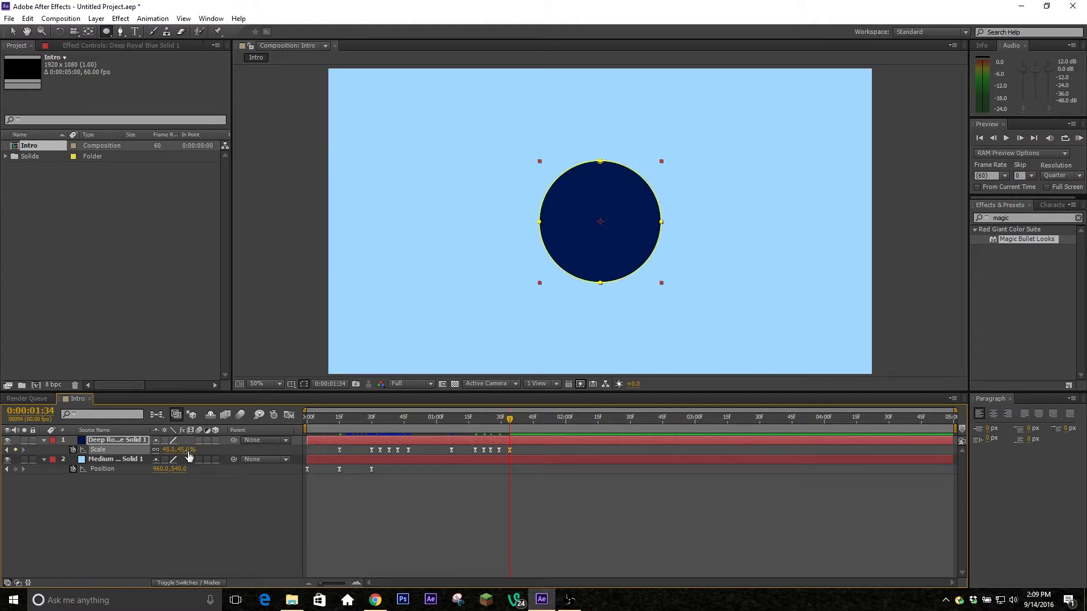
# - Reshape the circle's scale curve so it drops steeply into the lowest shrink keyframe at 0:00:01:18, then close the graph
pyautogui.click(288, 416)
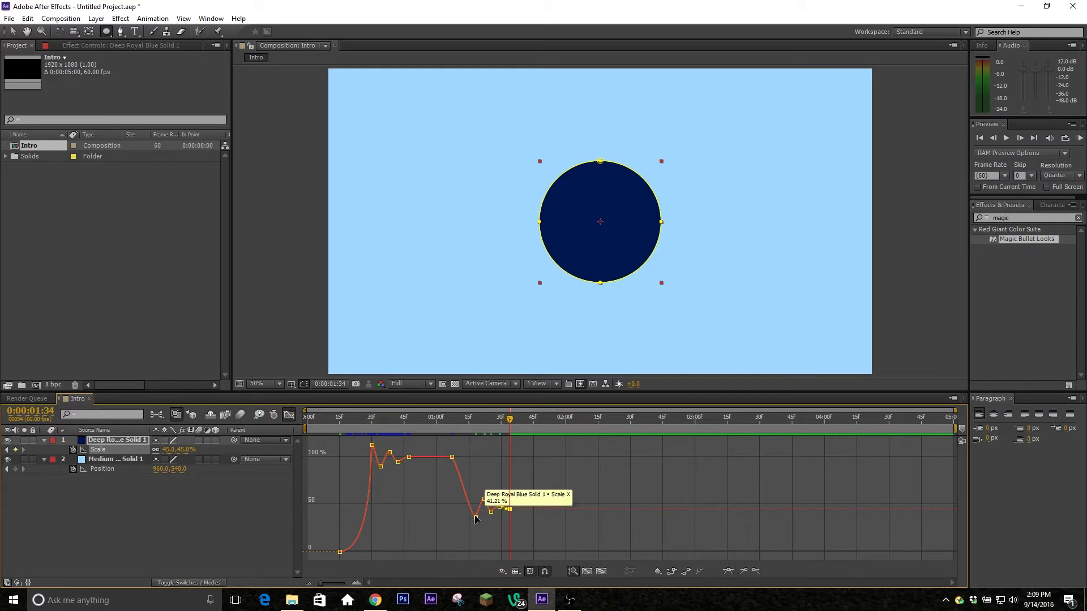
pyautogui.moveTo(493, 490)
pyautogui.mouseDown()
pyautogui.moveTo(470, 525)
pyautogui.moveTo(470, 481)
pyautogui.mouseUp()
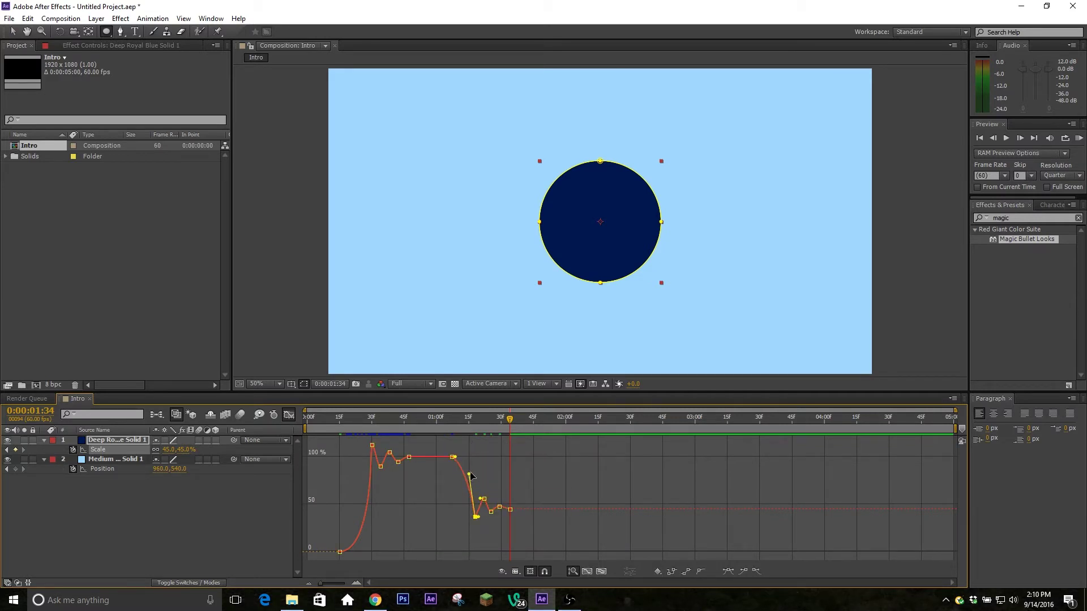
pyautogui.click(289, 416)
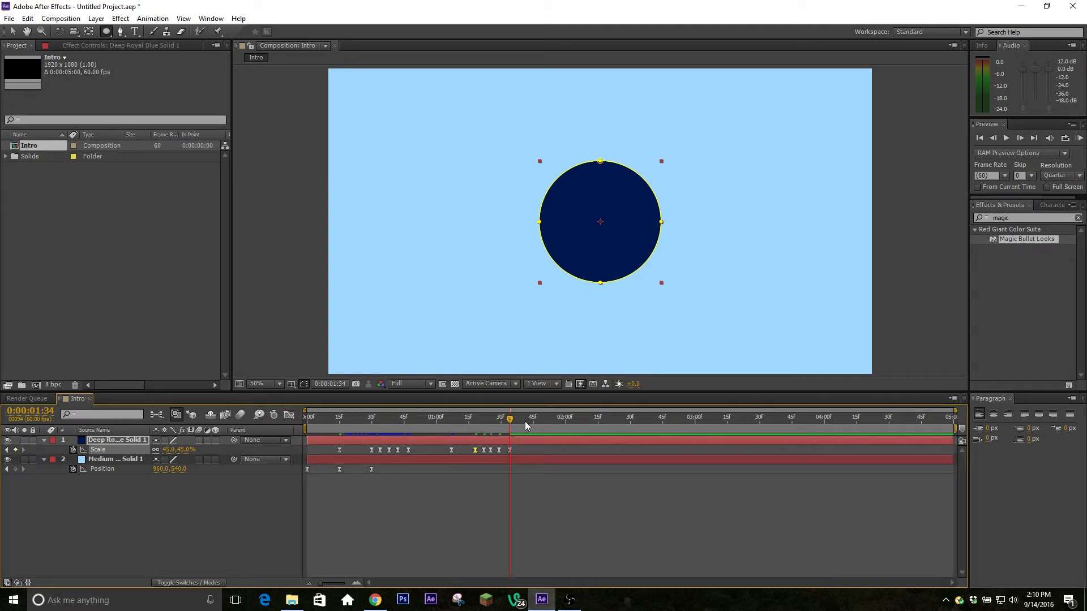
# - End the work area at 0:00:01:44 and RAM preview the circle's pop-in and shrink
pyautogui.moveTo(510, 423); pyautogui.dragTo(533, 425)
pyautogui.press('n')
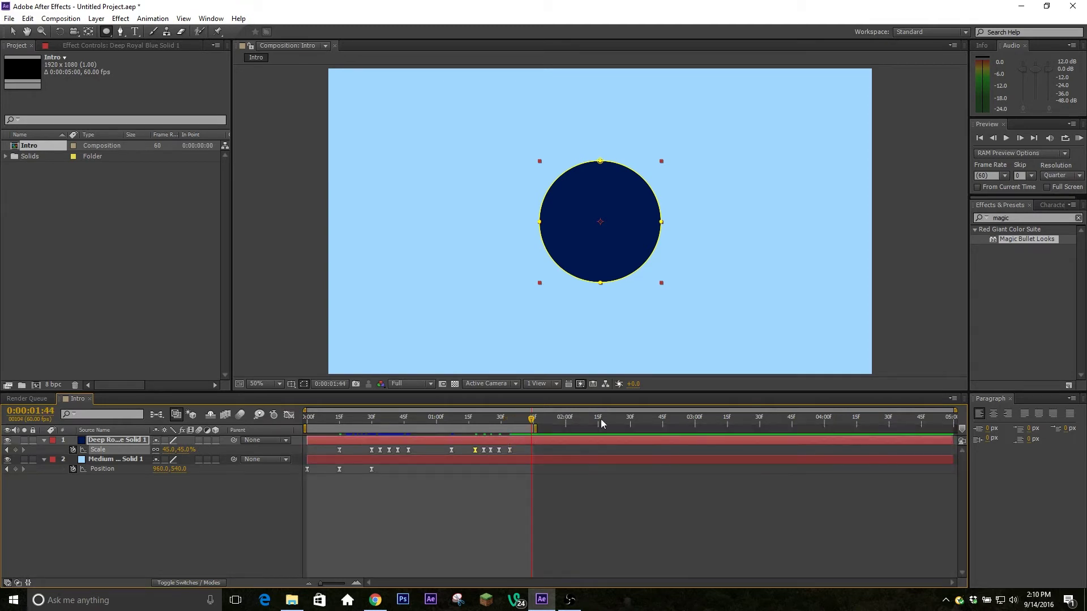
pyautogui.click(1078, 138)
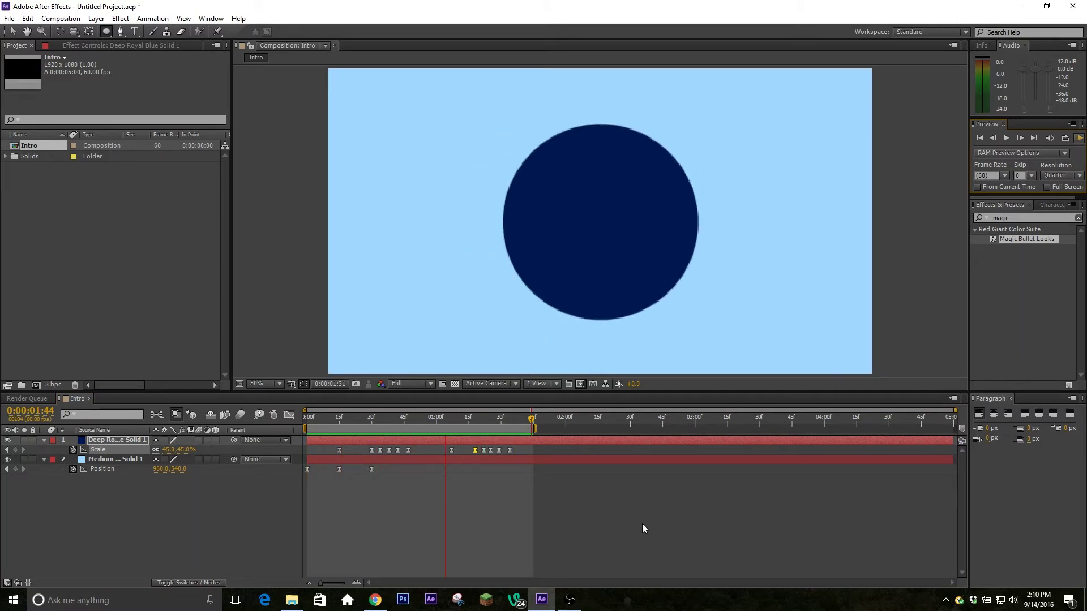
pyautogui.press('space')
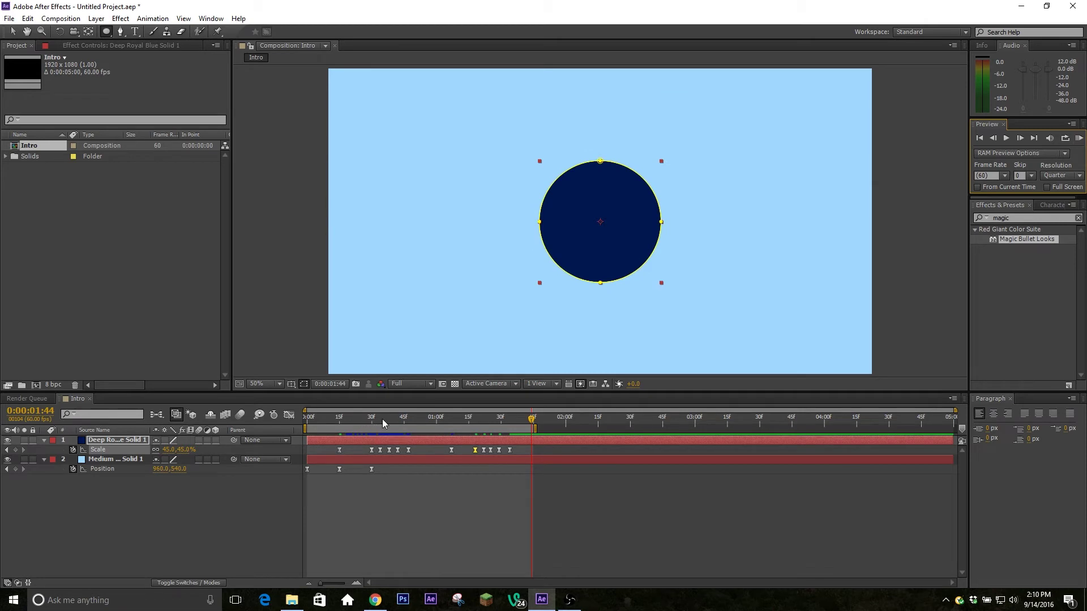
# - Duplicate the dark blue circle layer and recolor the copy to a brighter royal blue as a new solid
pyautogui.moveTo(383, 420); pyautogui.dragTo(424, 433)
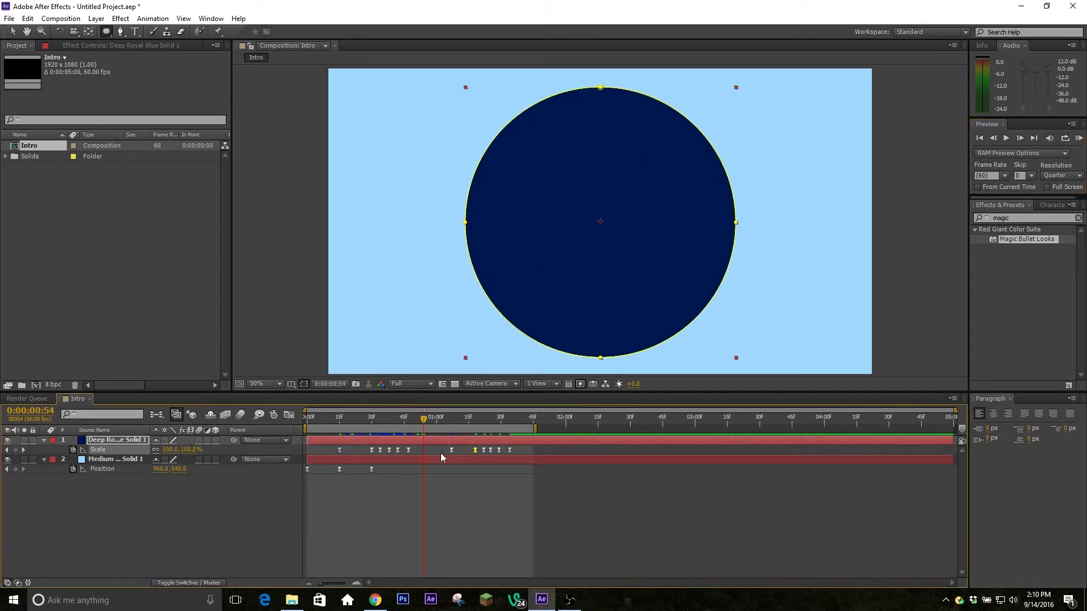
pyautogui.click(441, 445)
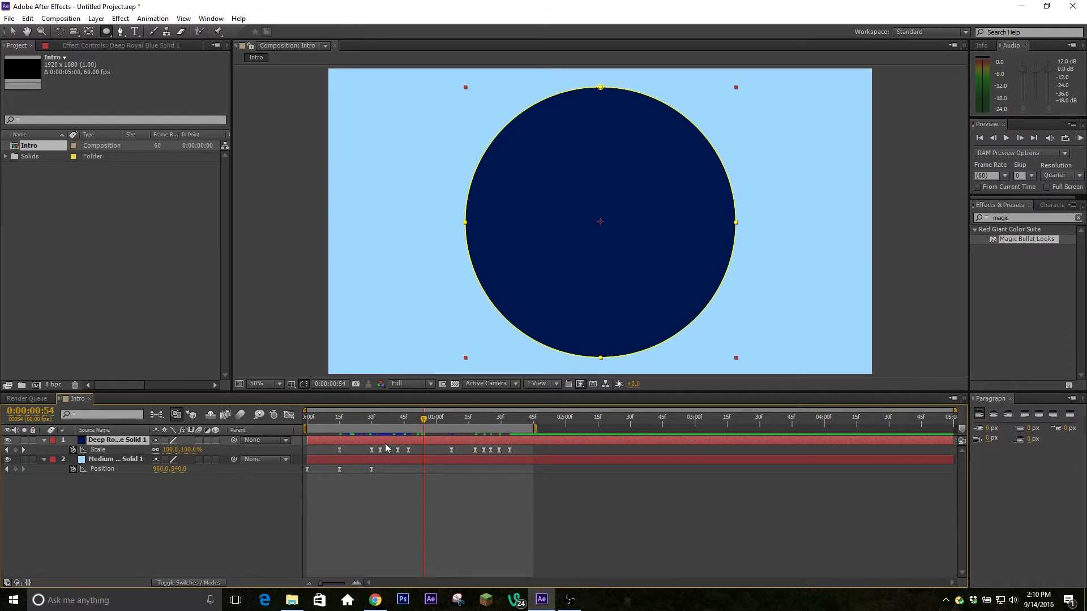
pyautogui.hotkey('ctrl', 'd')
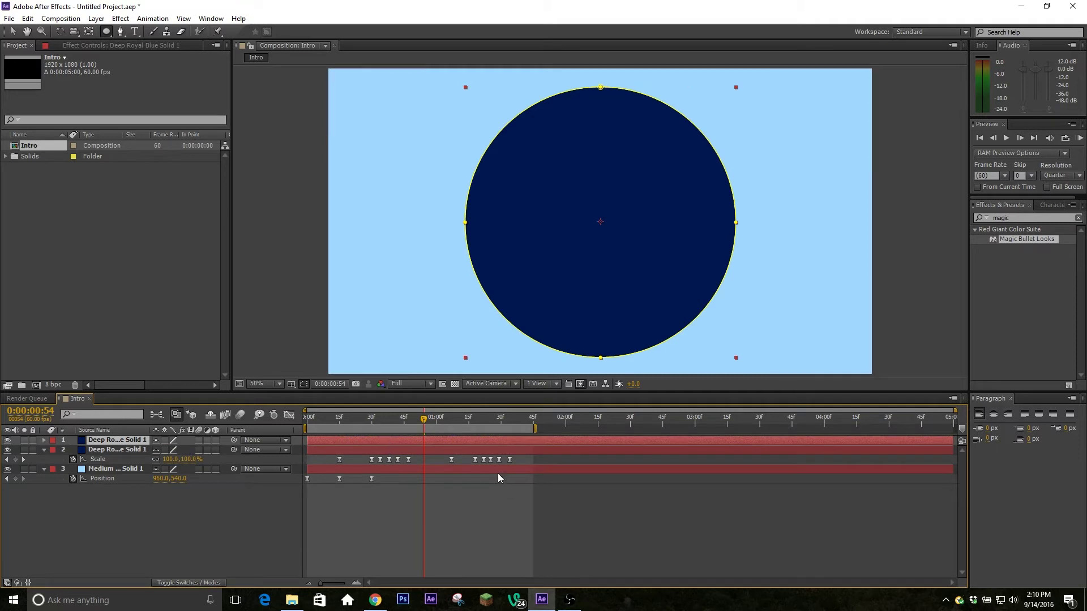
pyautogui.click(101, 21)
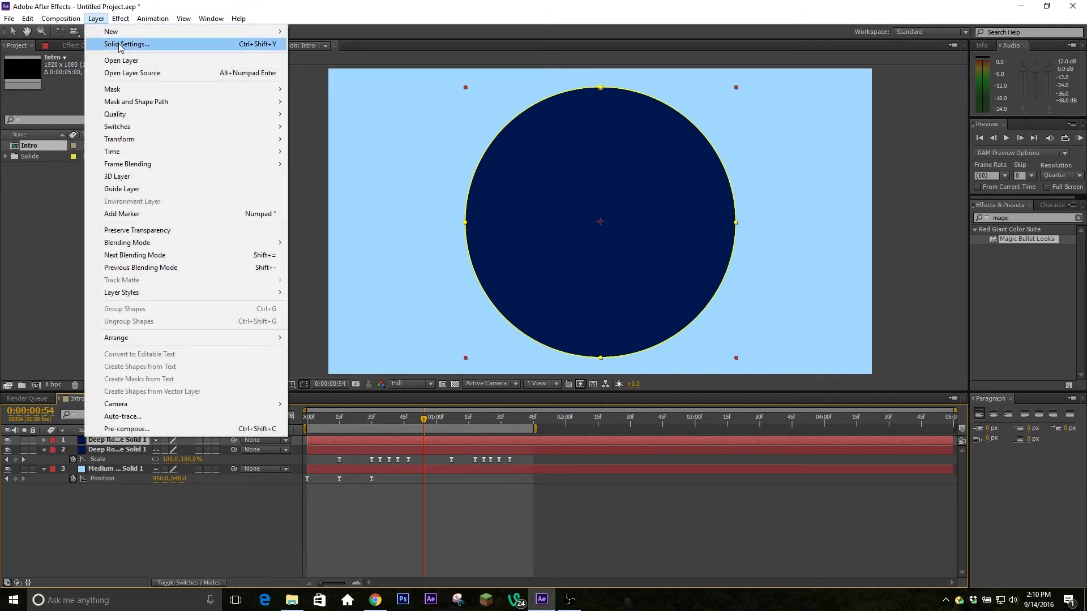
pyautogui.click(120, 45)
pyautogui.click(536, 355)
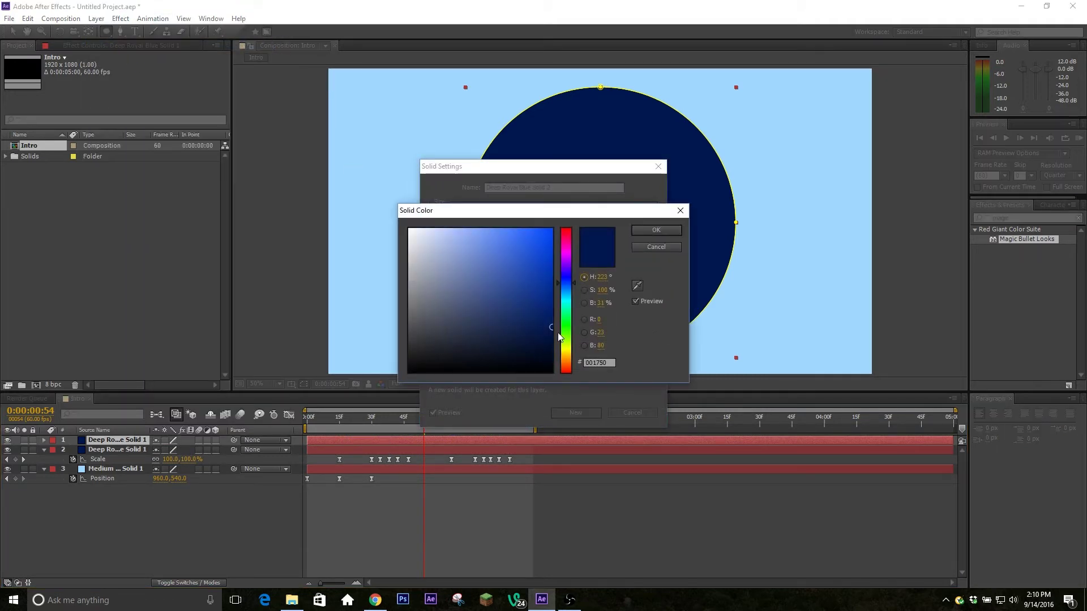
pyautogui.moveTo(505, 318); pyautogui.dragTo(541, 256)
pyautogui.click(656, 230)
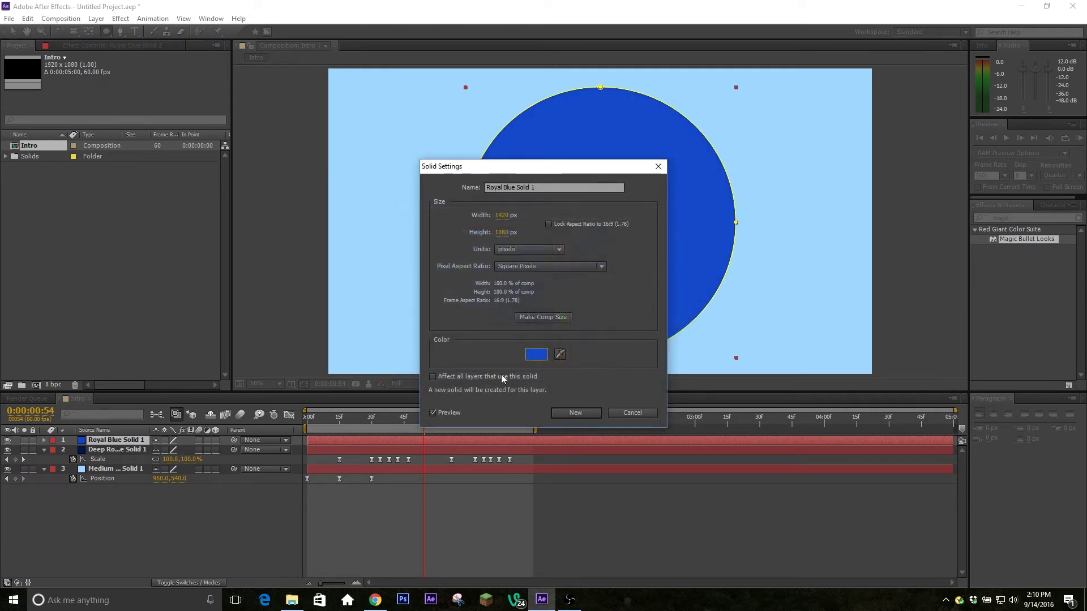
pyautogui.click(586, 413)
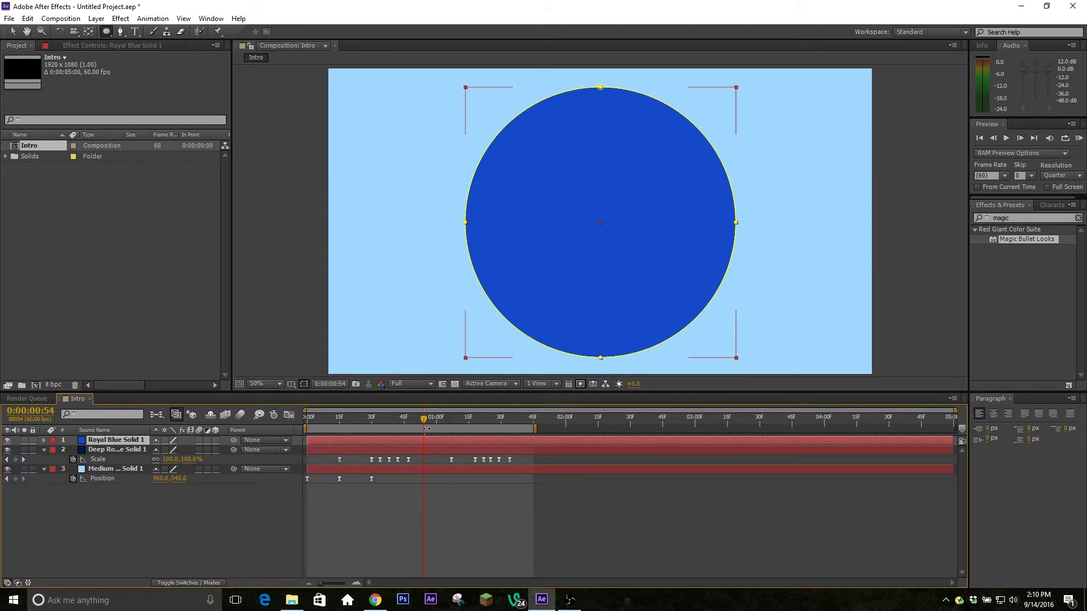
# - Lower all of the royal blue circle's scale keyframes after the first in the graph, so it holds at about 86.9%
pyautogui.press('u')
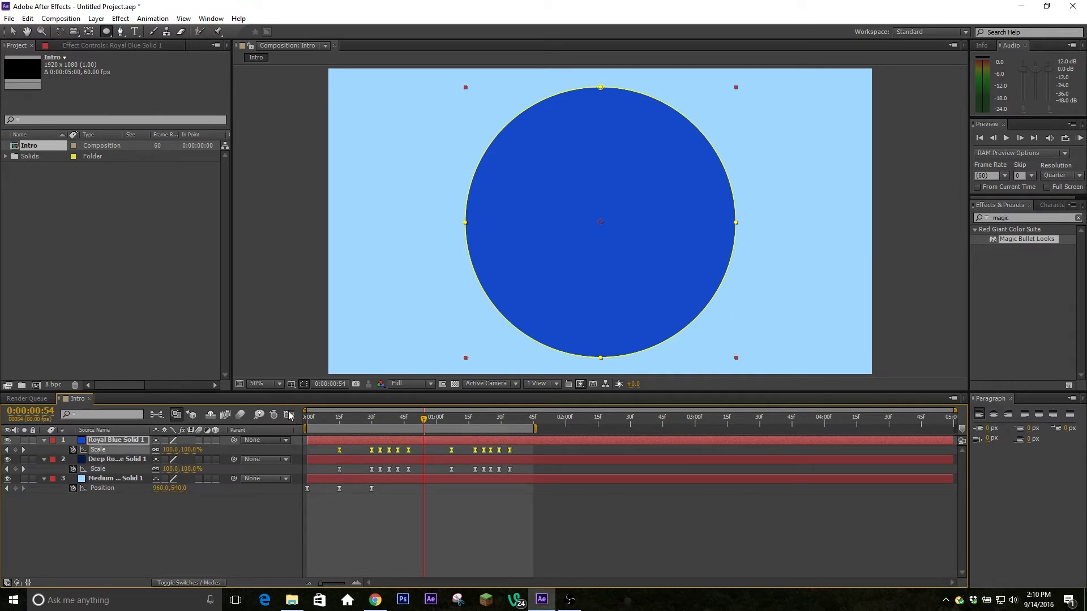
pyautogui.click(288, 415)
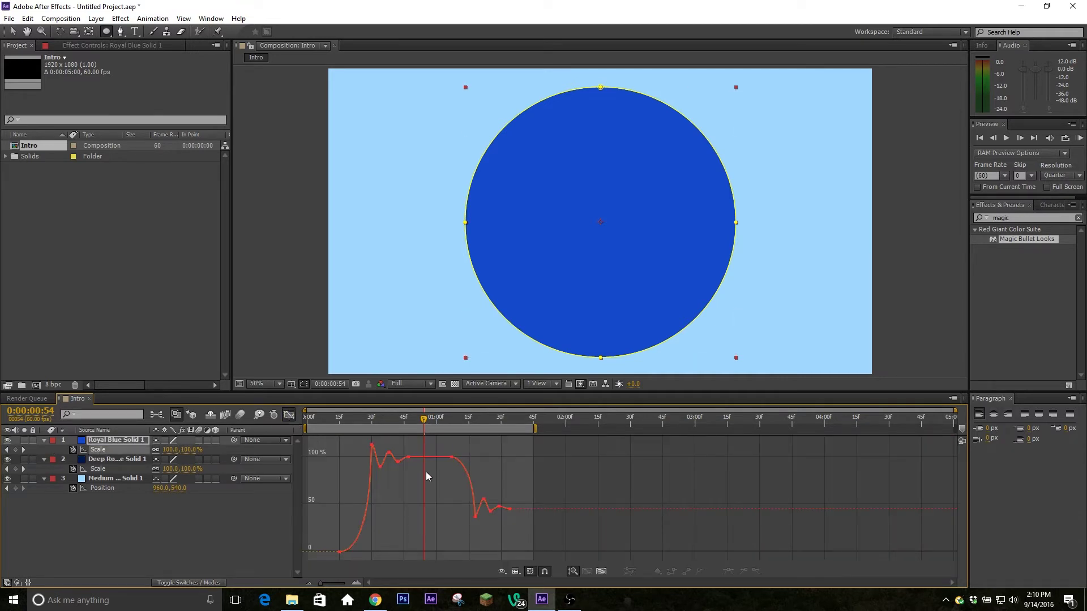
pyautogui.moveTo(353, 439); pyautogui.dragTo(519, 525)
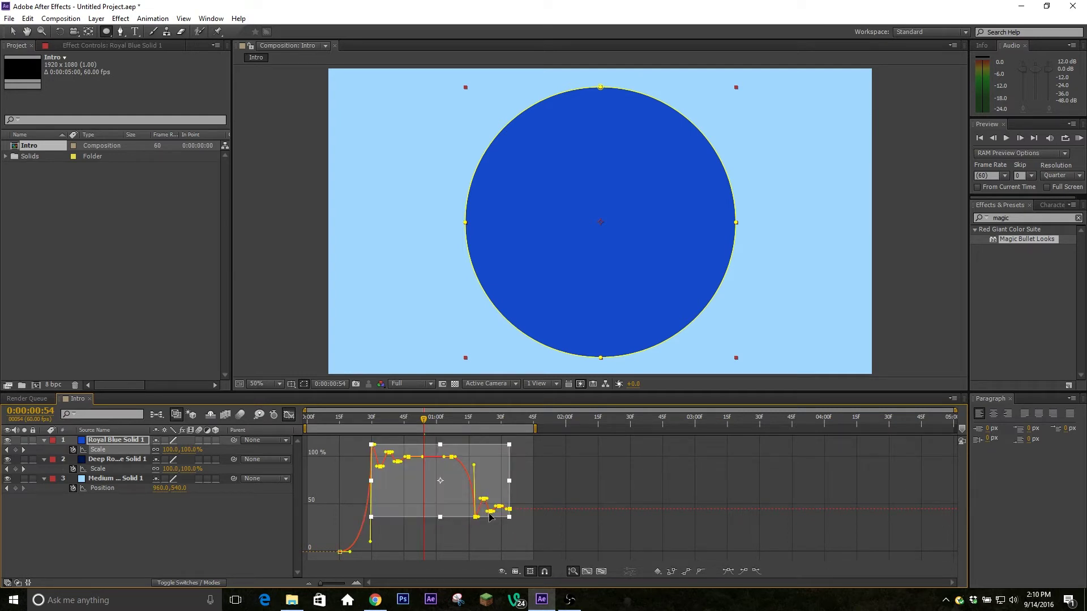
pyautogui.moveTo(454, 482); pyautogui.dragTo(456, 499)
pyautogui.click(591, 543)
pyautogui.moveTo(340, 423); pyautogui.dragTo(493, 471)
pyautogui.click(288, 416)
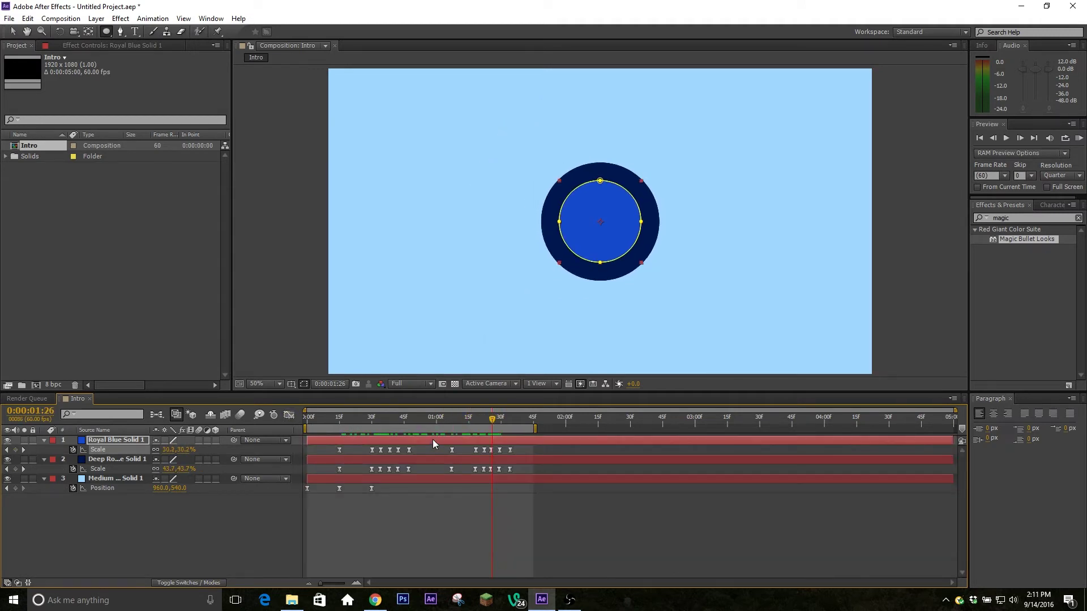
# - Duplicate the royal blue circle layer and recolor the copy to white (FFFFFF) as a new solid
pyautogui.hotkey('ctrl', 'd')
pyautogui.click(432, 420)
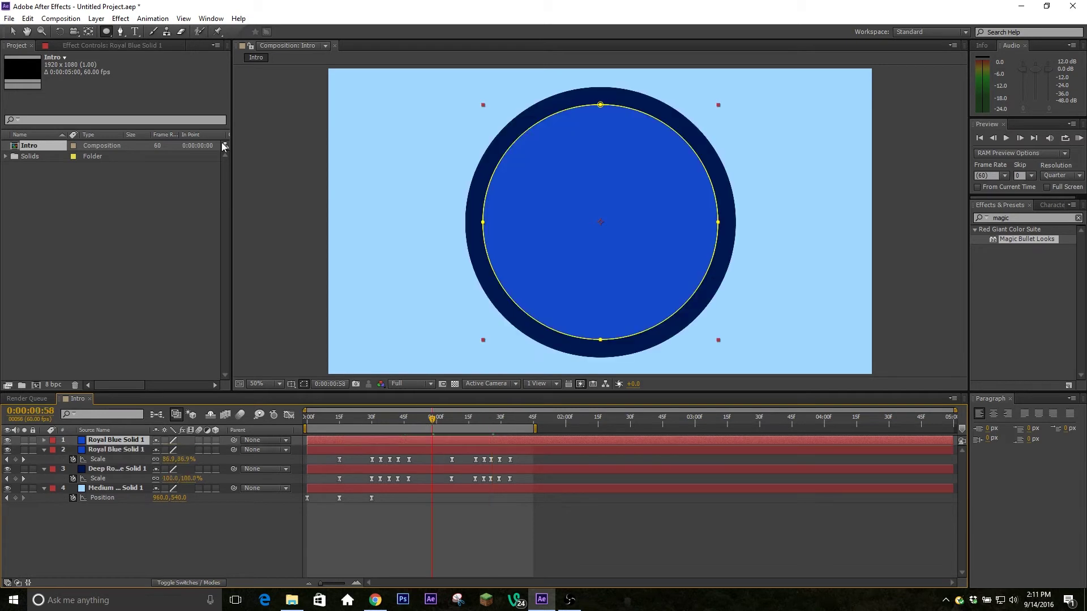
pyautogui.click(95, 19)
pyautogui.click(127, 45)
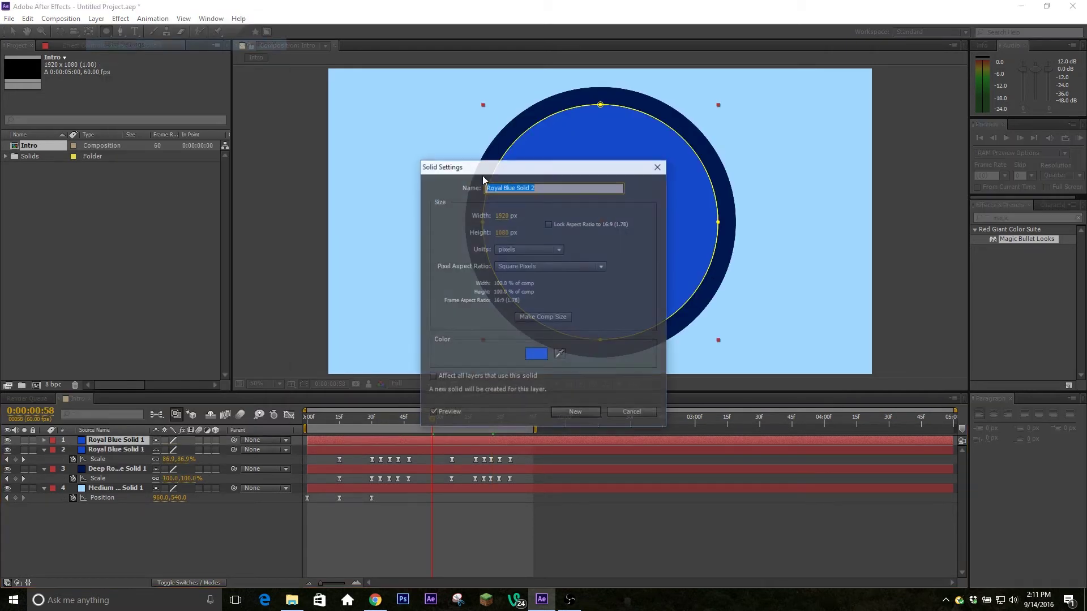
pyautogui.click(537, 356)
pyautogui.write('ffffff')
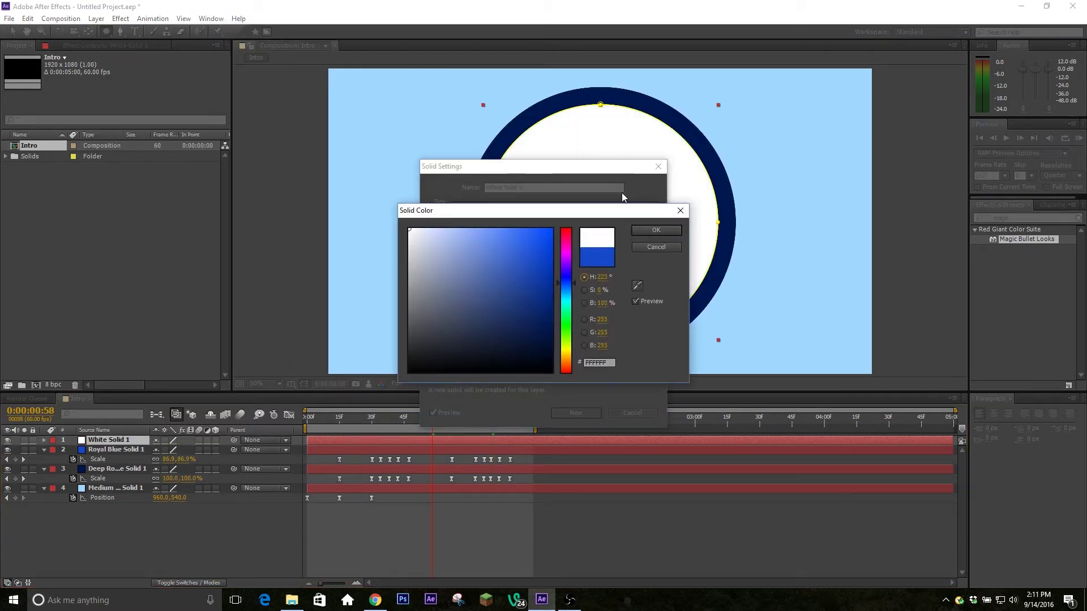
pyautogui.click(651, 232)
pyautogui.click(574, 417)
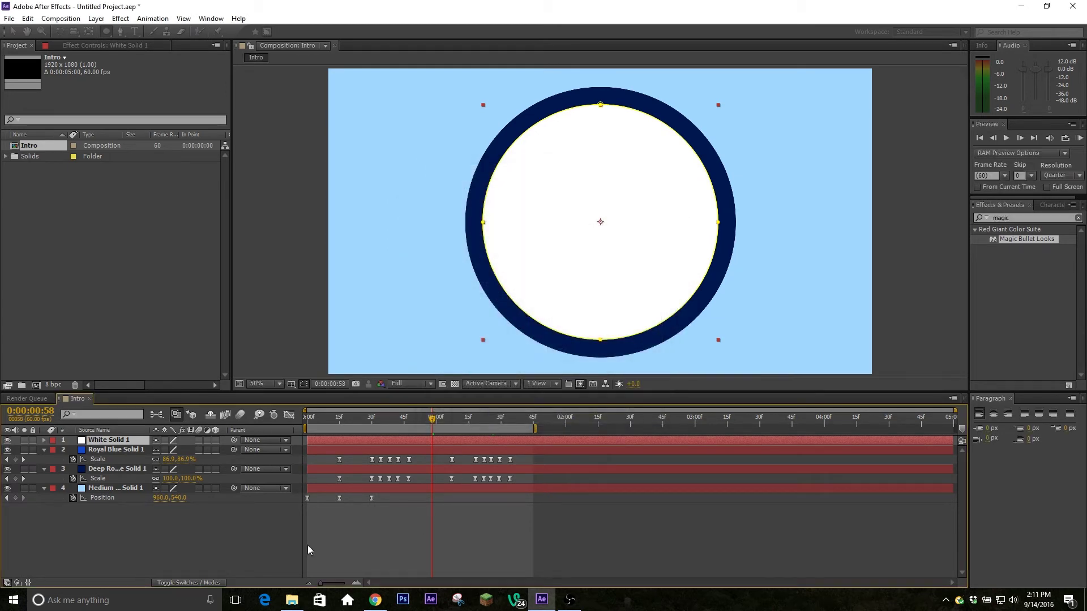
# - Reveal the white circle's scale keyframes and lower all after the first in the graph, so it holds at about 72.1%
pyautogui.click(481, 488)
pyautogui.click(113, 440)
pyautogui.hotkey('ctrl', 'v')
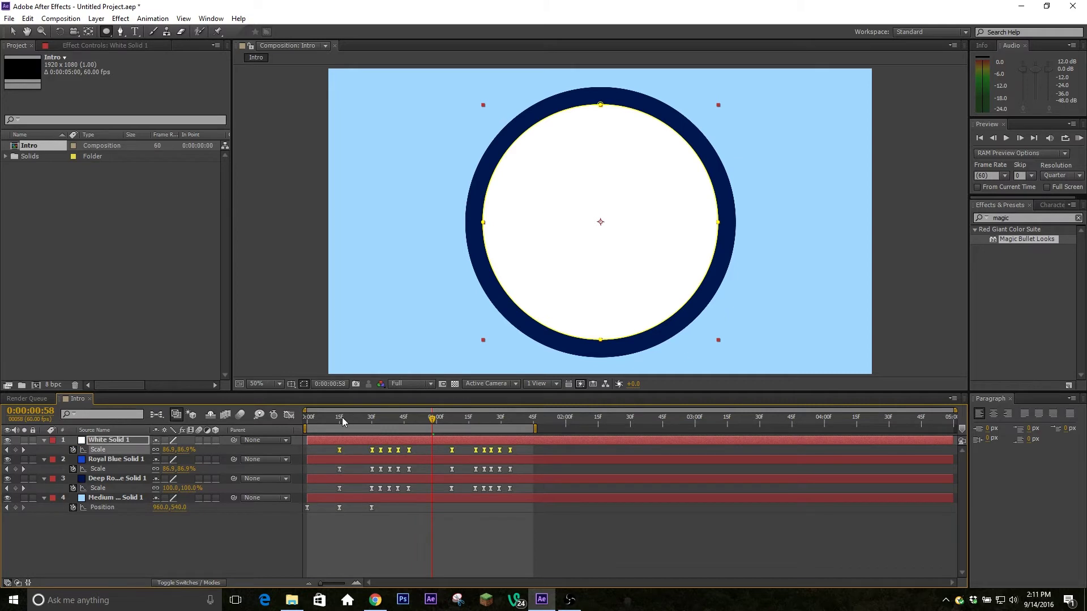
pyautogui.click(288, 416)
pyautogui.moveTo(361, 438); pyautogui.dragTo(511, 532)
pyautogui.moveTo(439, 469); pyautogui.dragTo(440, 482)
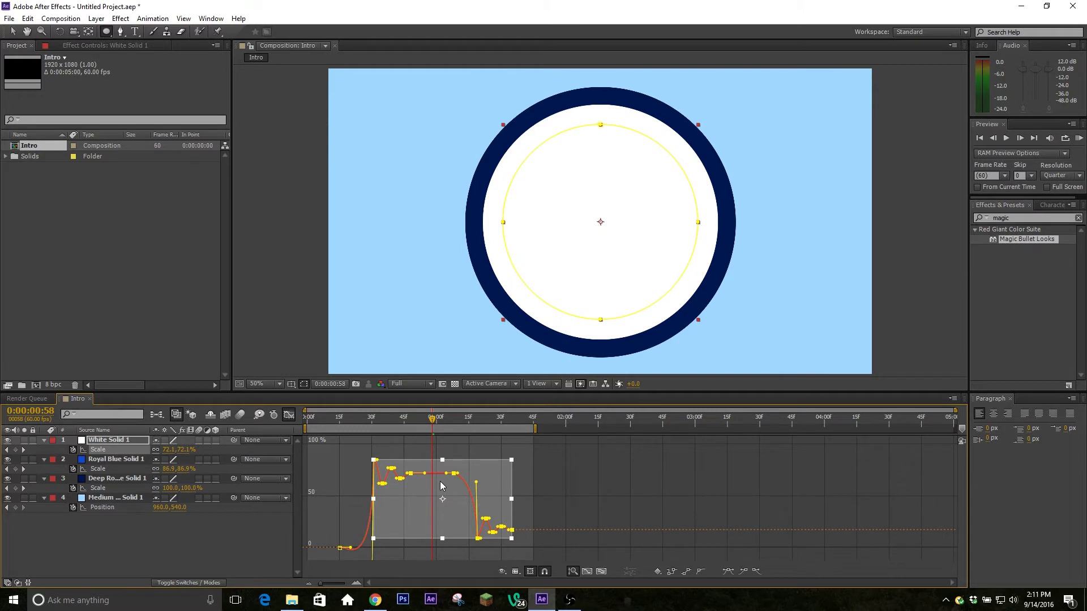
pyautogui.click(587, 535)
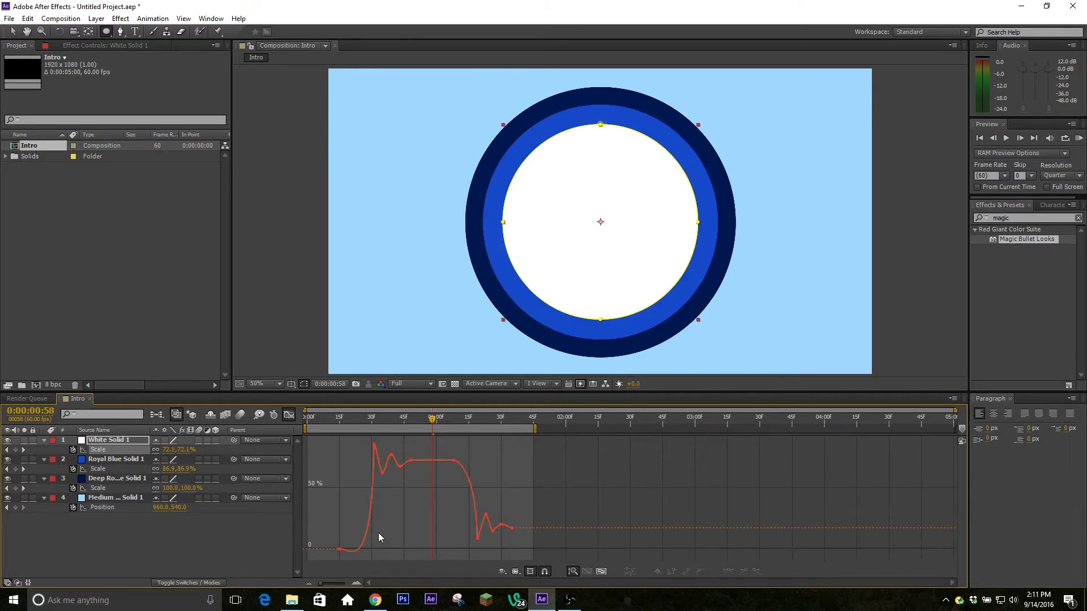
# - Adjust the white circle's scale curve to rise into its peak without dipping below zero, and compare it with the royal blue circle's curve
pyautogui.click(373, 447)
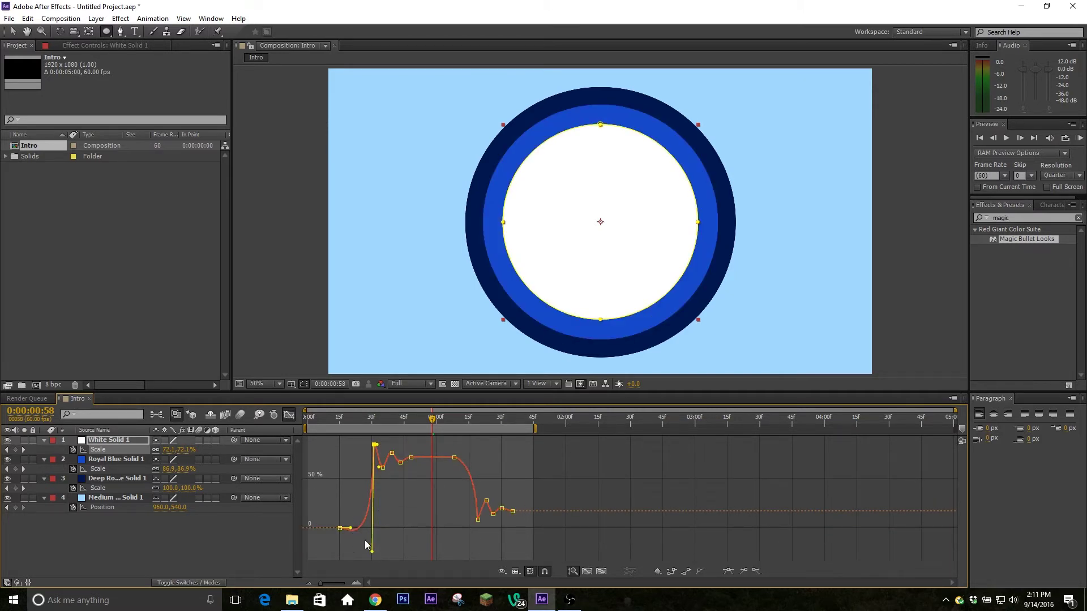
pyautogui.moveTo(374, 553); pyautogui.dragTo(374, 532)
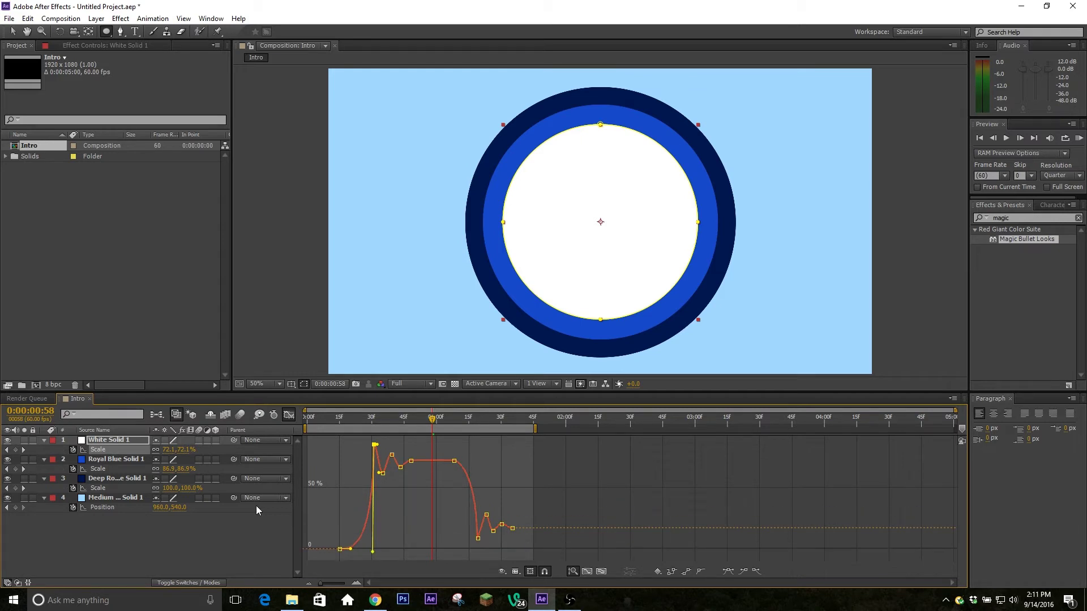
pyautogui.click(102, 473)
pyautogui.click(347, 533)
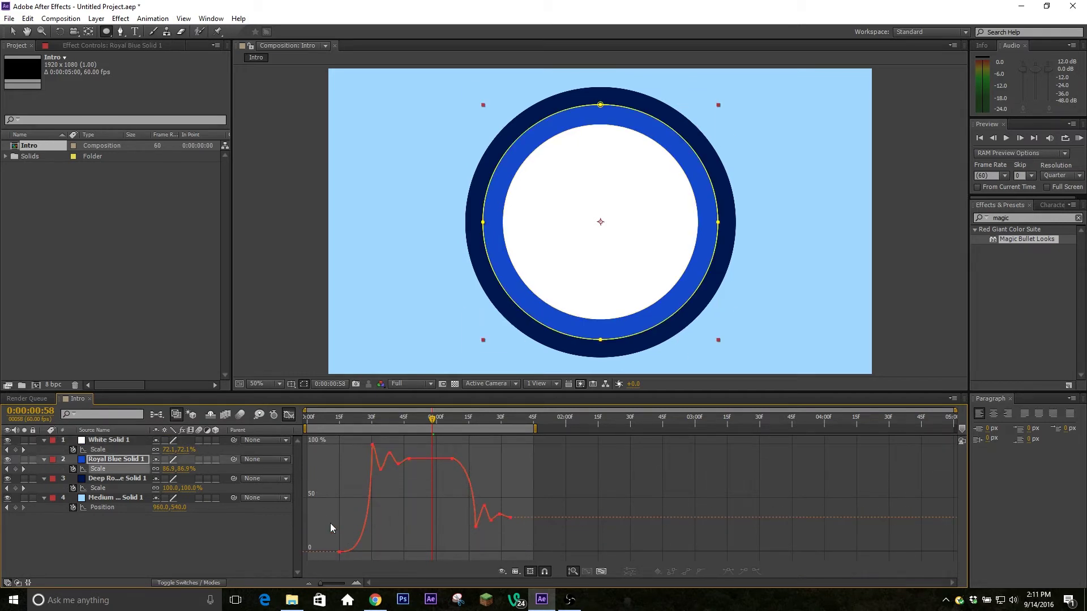
# - RAM preview the three nested circles, close the graph and extend the work area to just past 3 seconds
pyautogui.hotkey('ctrl', 'Up')
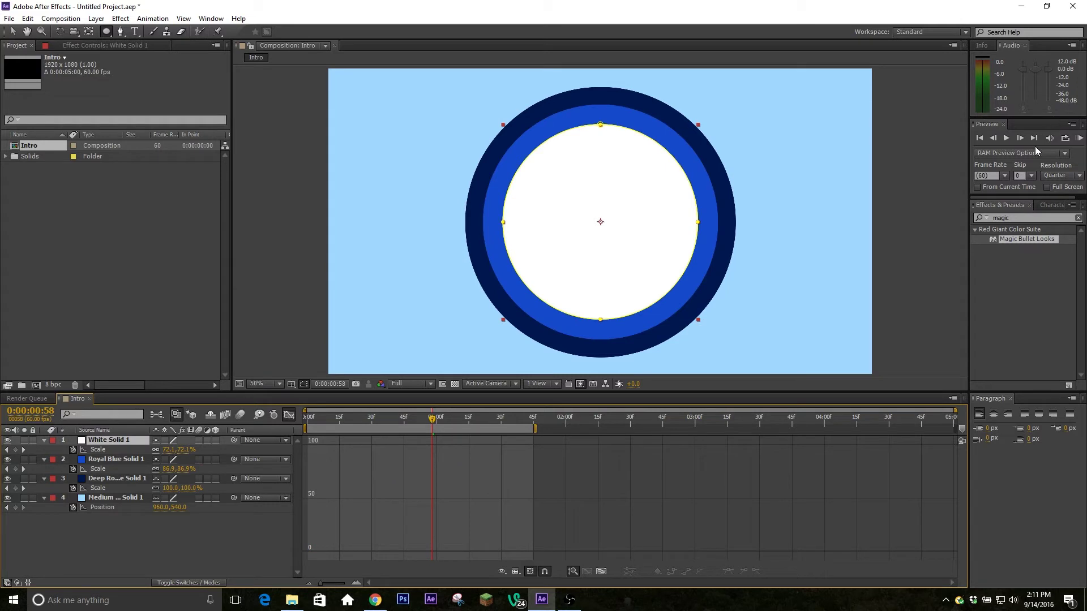
pyautogui.click(1079, 139)
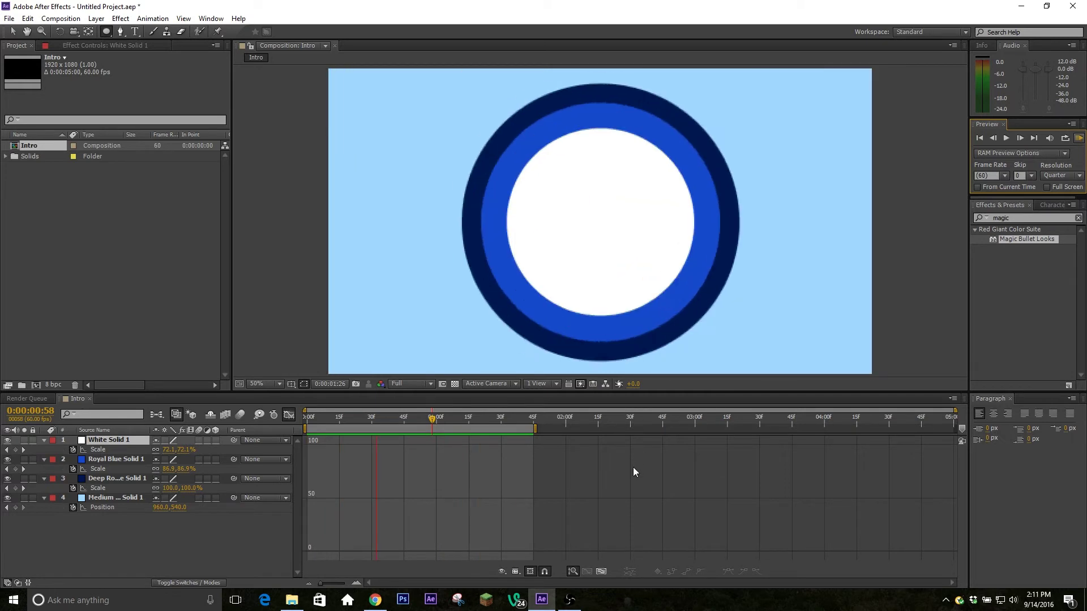
pyautogui.press('space')
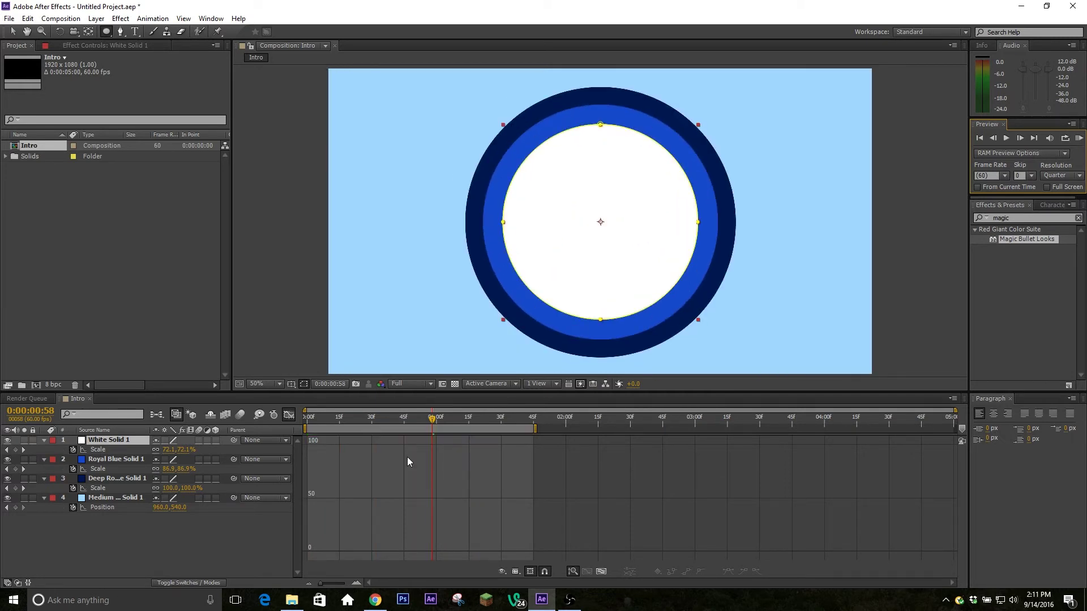
pyautogui.click(289, 415)
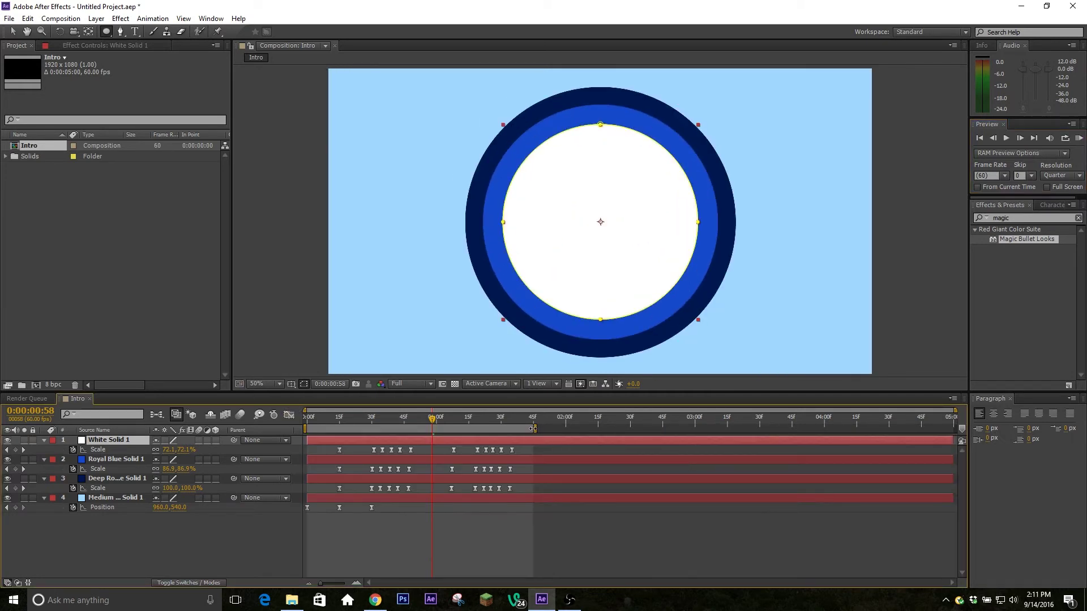
pyautogui.moveTo(535, 428); pyautogui.dragTo(709, 429)
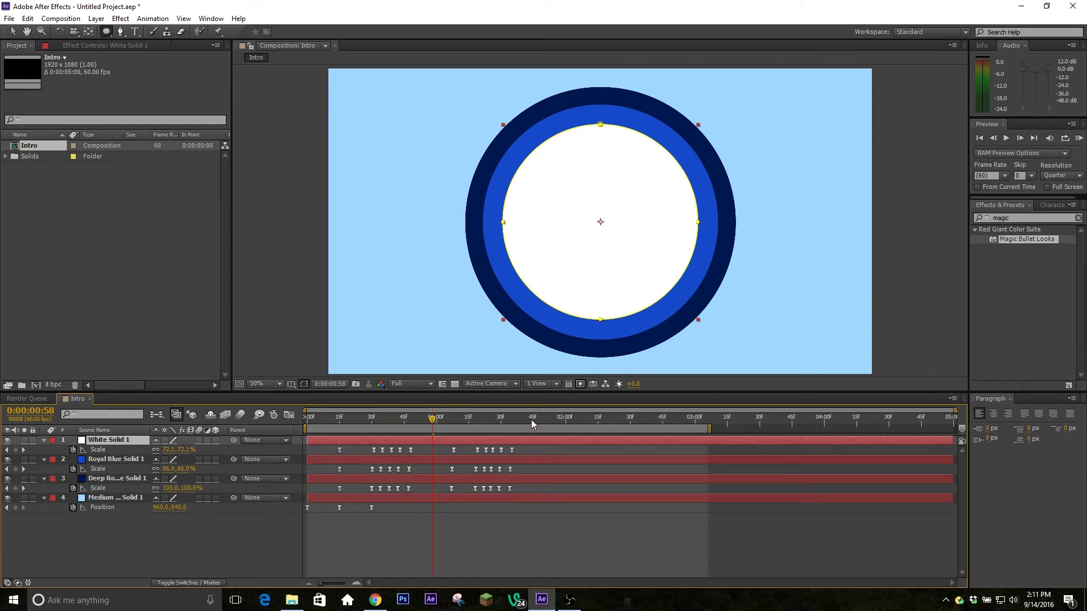
# - Reveal the position of the three circle layers and add position keyframes to all of them at 0:00:01:44
pyautogui.click(537, 419)
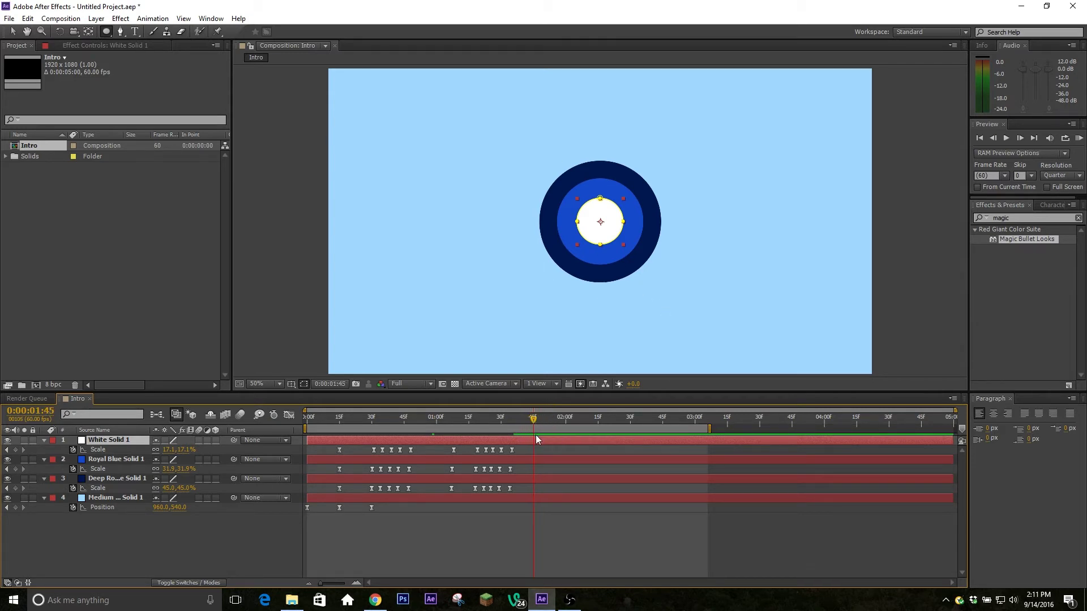
pyautogui.click(531, 437)
pyautogui.click(537, 477)
pyautogui.click(535, 444)
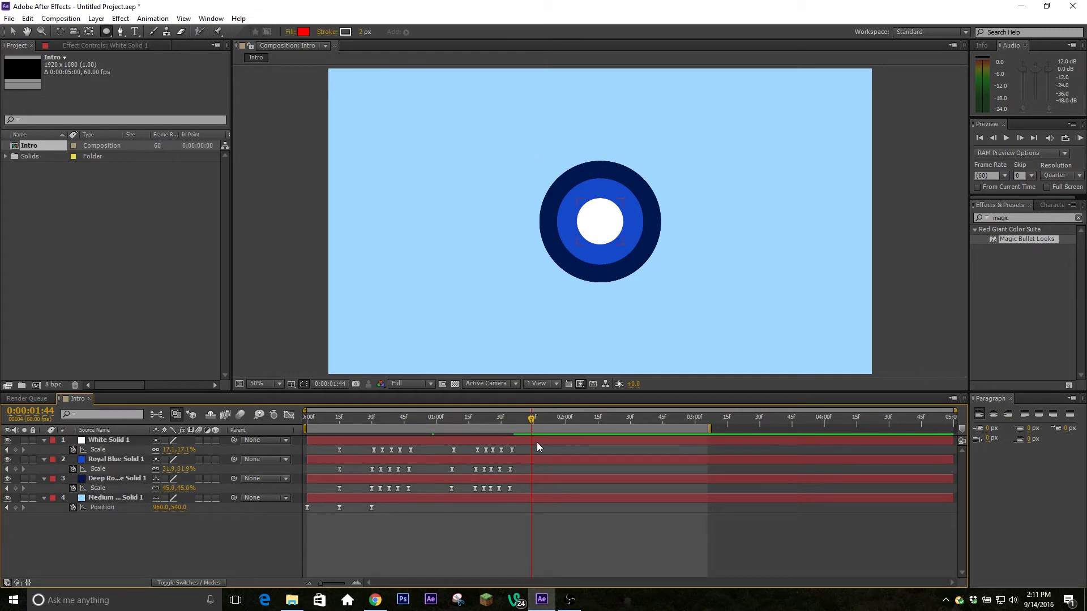
pyautogui.keyDown('shift'); pyautogui.click(552, 481); pyautogui.keyUp('shift')
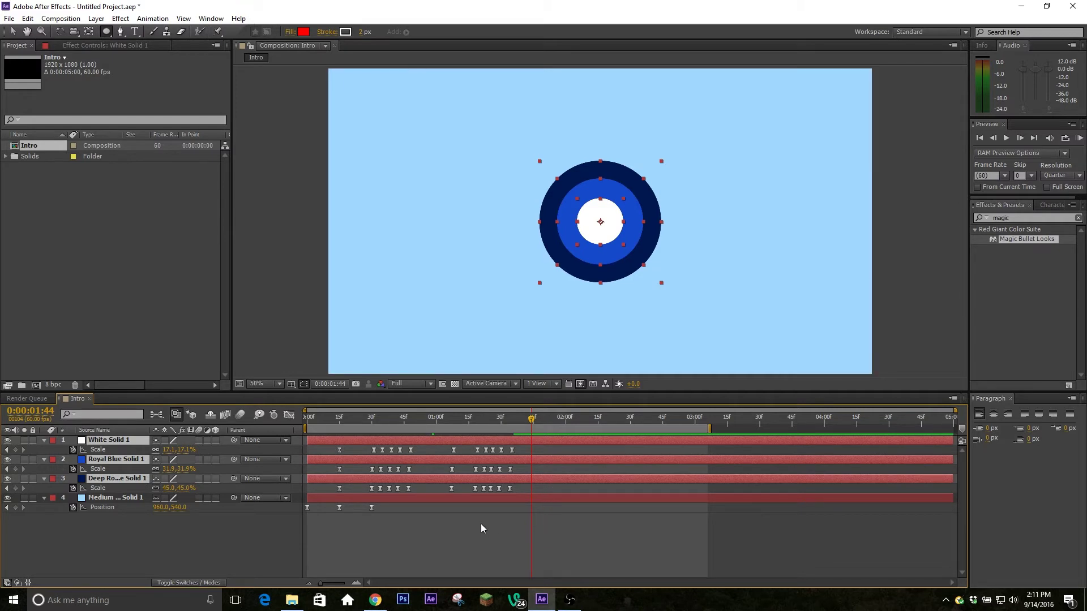
pyautogui.press('p')
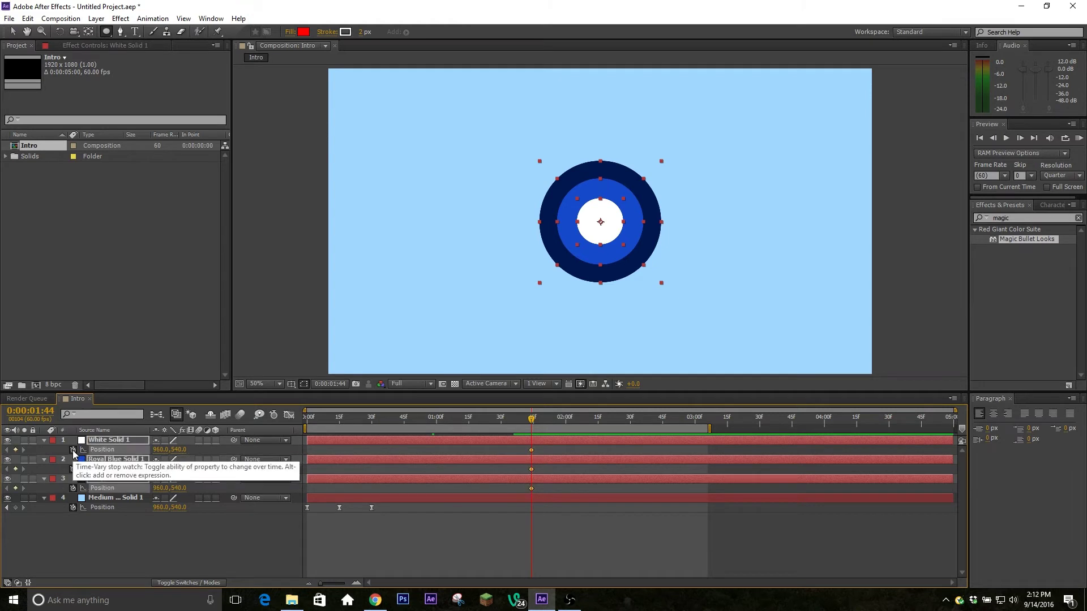
pyautogui.click(74, 450)
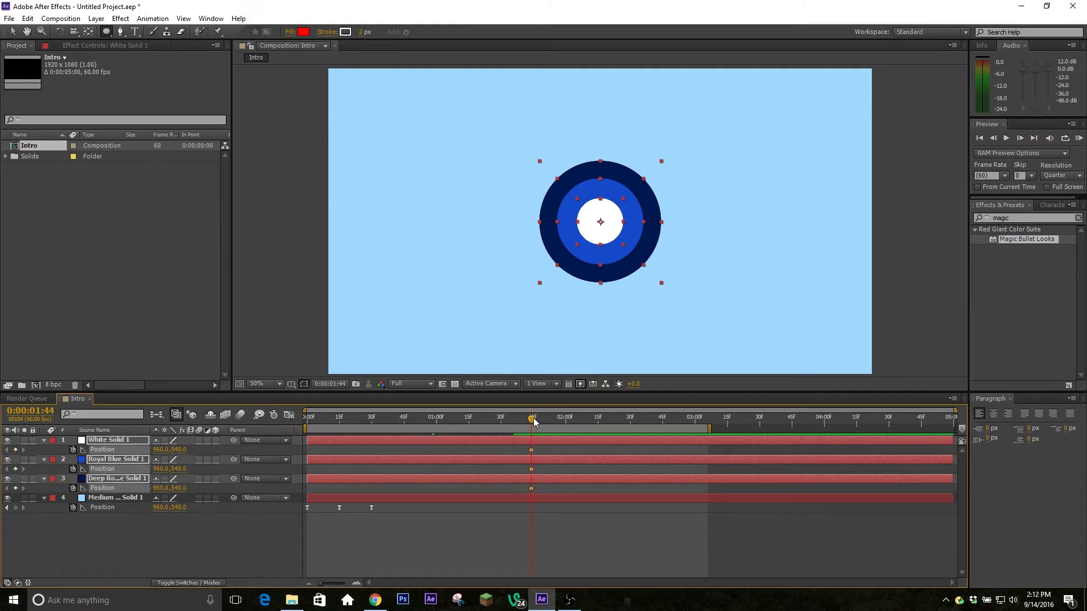
# - At 0:00:02:15 shift the three circles horizontally to X position 492 and apply Easy Ease to all their position keyframes
pyautogui.moveTo(532, 421); pyautogui.dragTo(597, 444)
pyautogui.moveTo(160, 450); pyautogui.dragTo(408, 454)
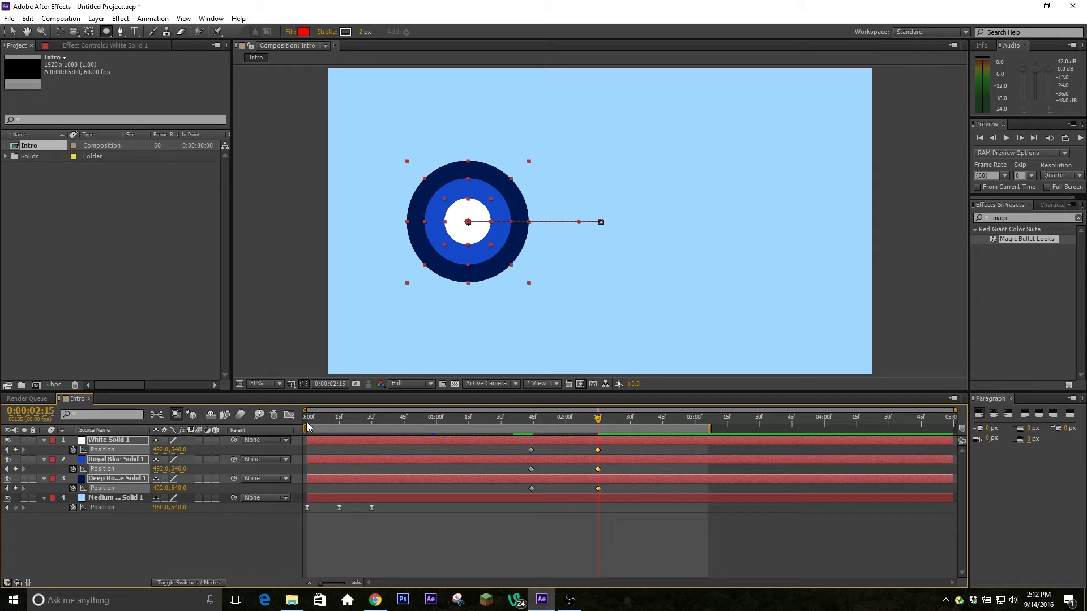
pyautogui.click(288, 414)
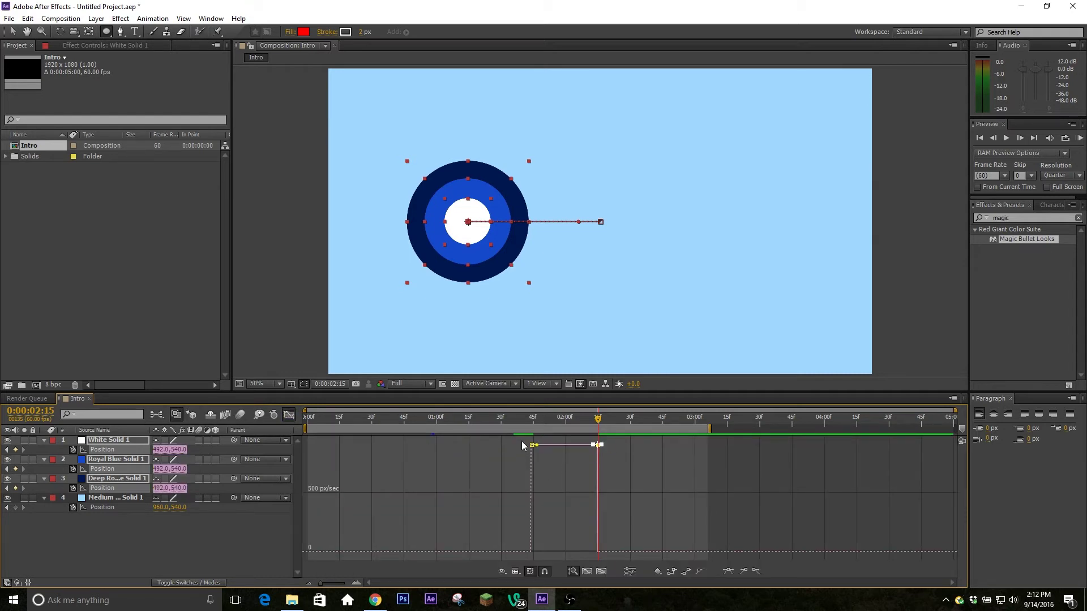
pyautogui.moveTo(522, 440); pyautogui.dragTo(648, 450)
pyautogui.click(728, 572)
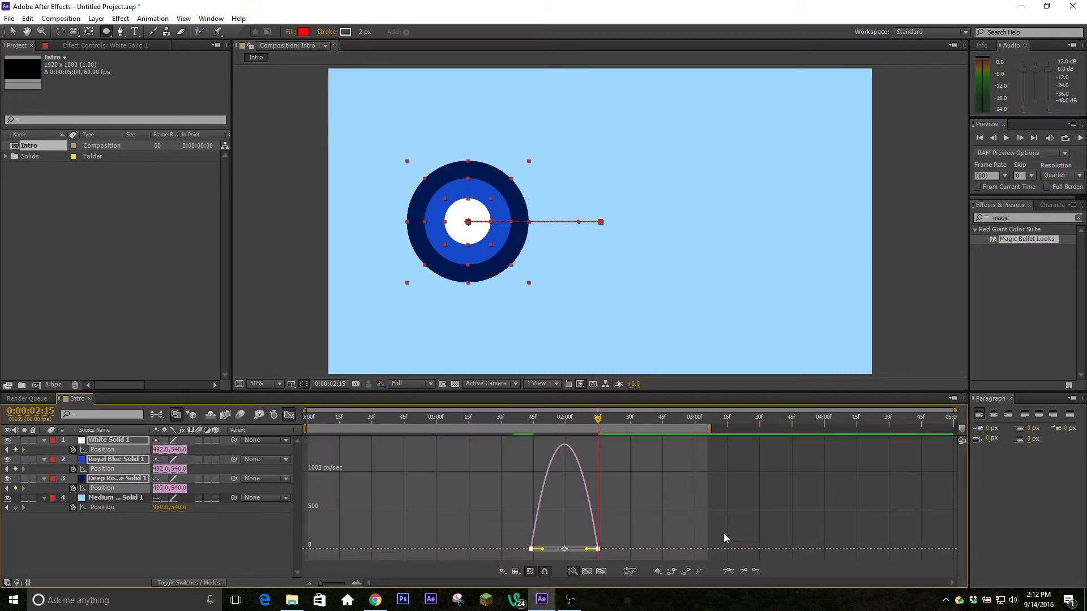
# - Lengthen the easing at the end and start of the circles' position move in the speed graph, and close the graph
pyautogui.click(565, 418)
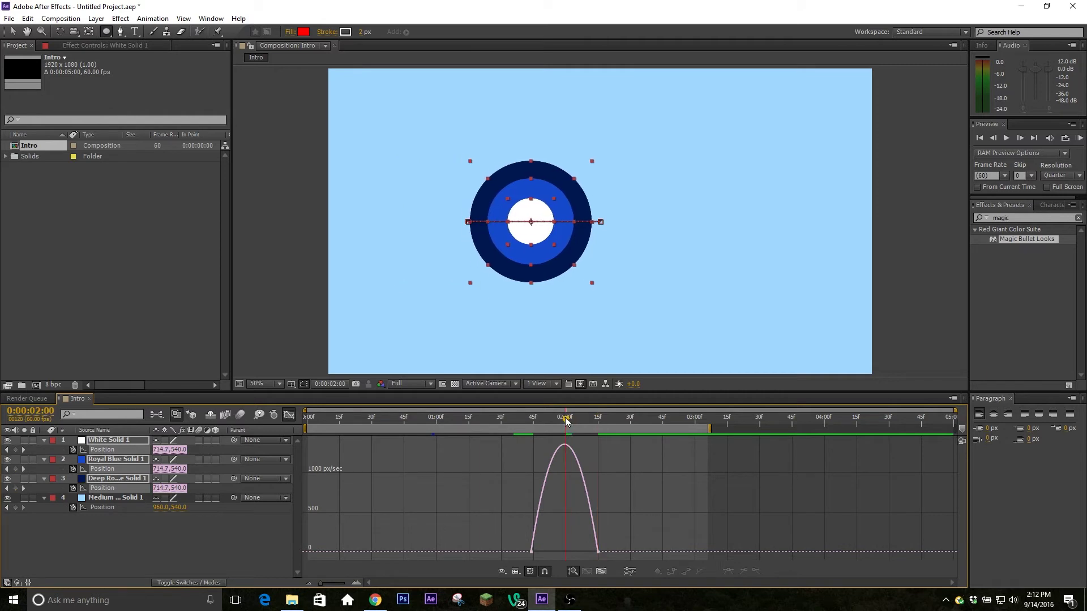
pyautogui.hotkey('ctrl', 'a')
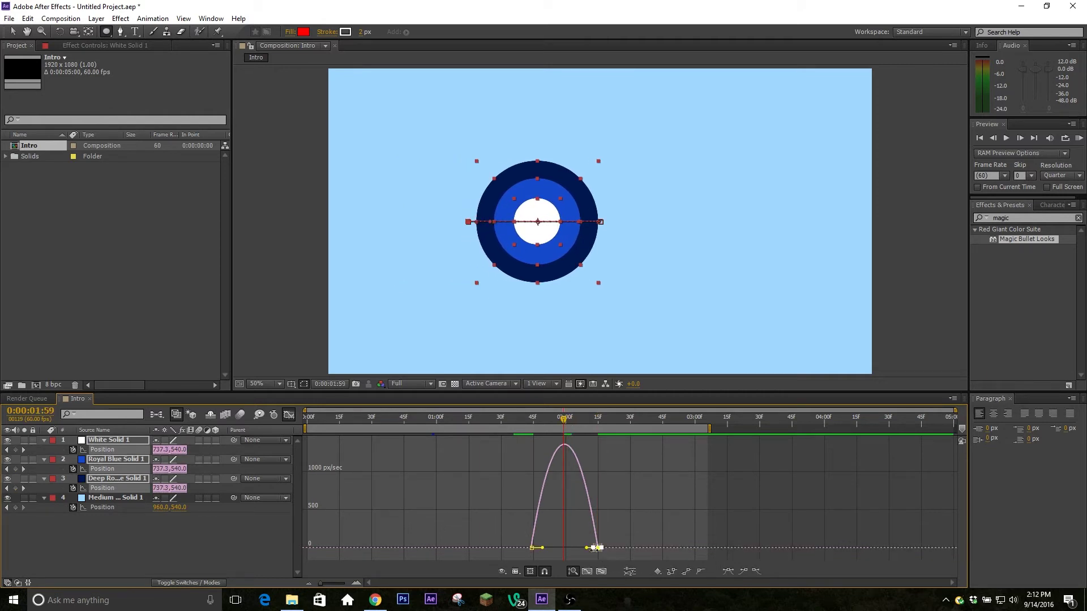
pyautogui.moveTo(587, 548); pyautogui.dragTo(557, 554)
pyautogui.click(533, 548)
pyautogui.click(289, 414)
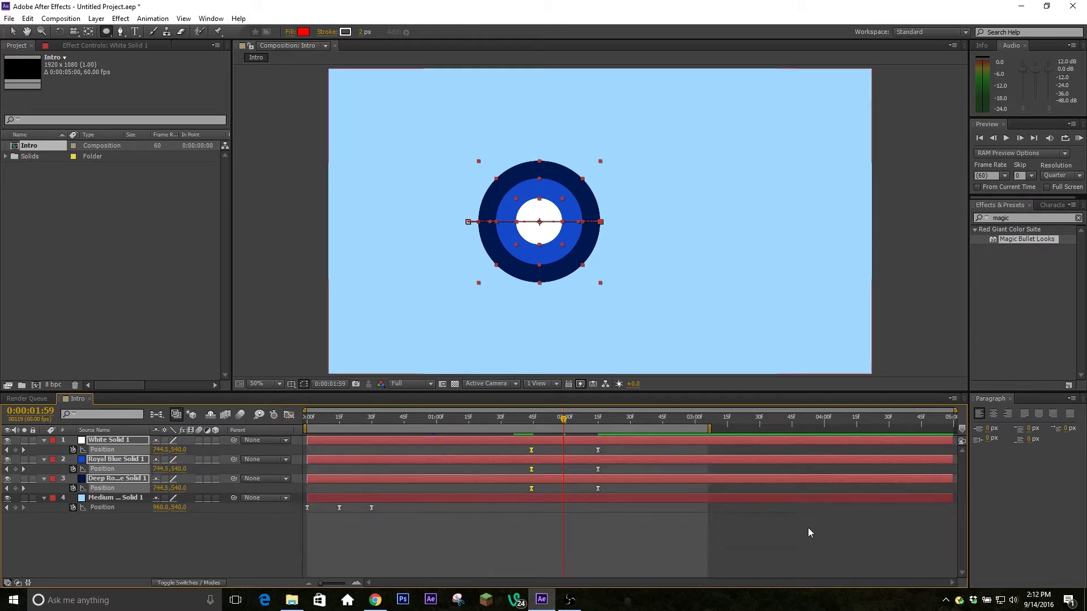
# - RAM preview the circles' sideways slide and return the current time to 0:00:01:44
pyautogui.click(760, 548)
pyautogui.moveTo(522, 423); pyautogui.dragTo(604, 470)
pyautogui.click(1079, 139)
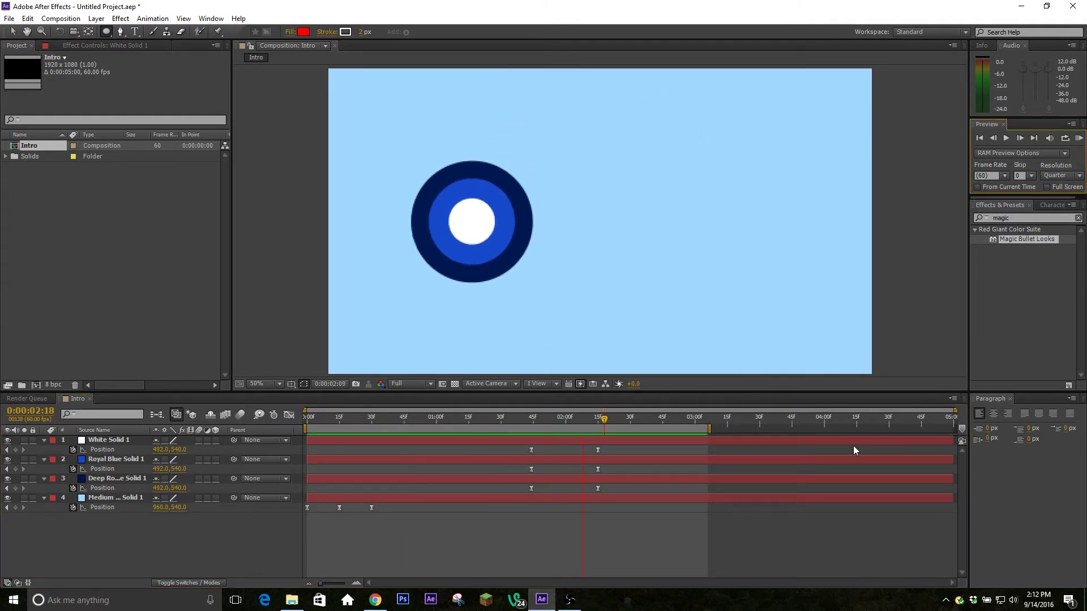
pyautogui.press('space')
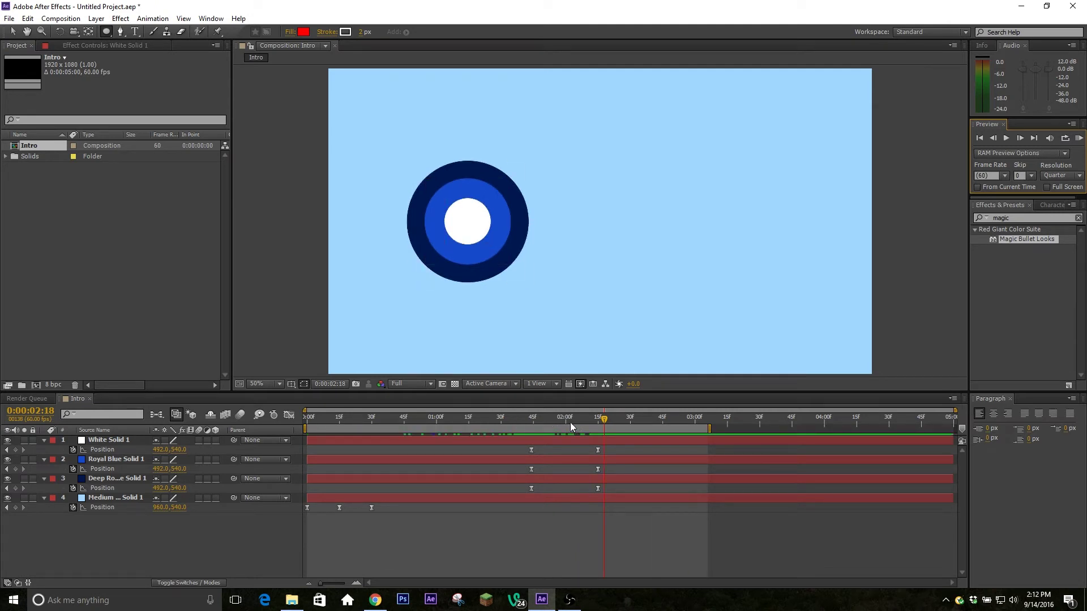
pyautogui.moveTo(570, 423); pyautogui.dragTo(531, 424)
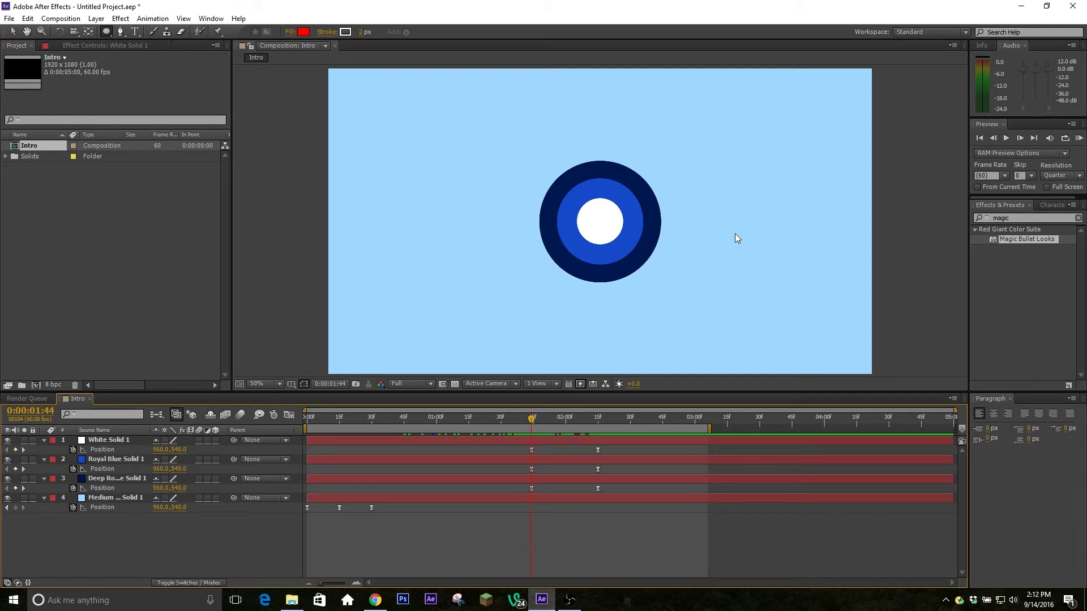
# - Save the project as Basic Intro in the Tutorial Files folder under Videos
pyautogui.hotkey('ctrl', 's')
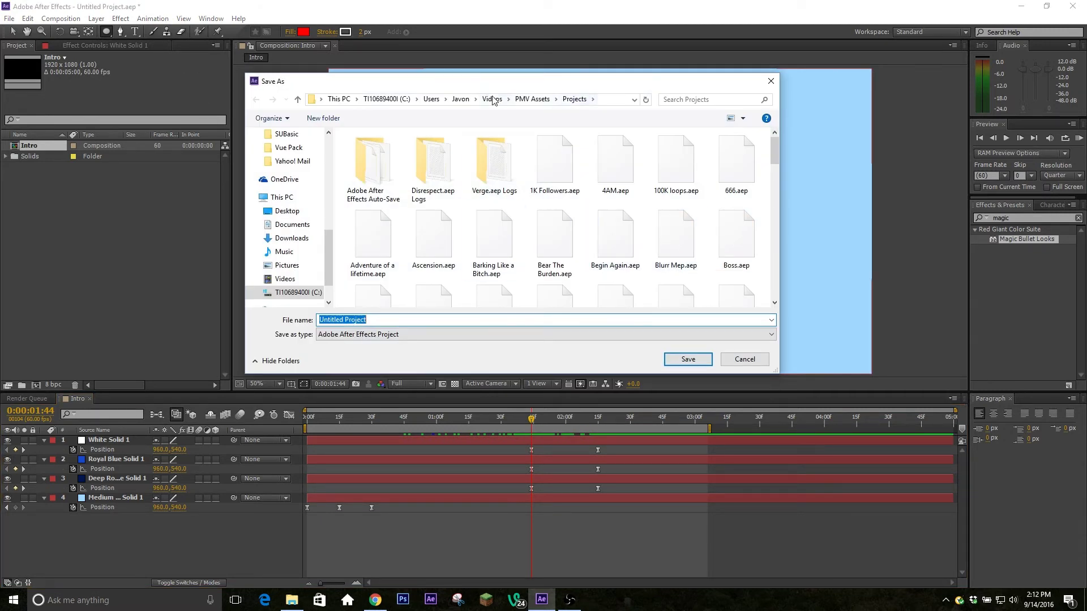
pyautogui.click(461, 100)
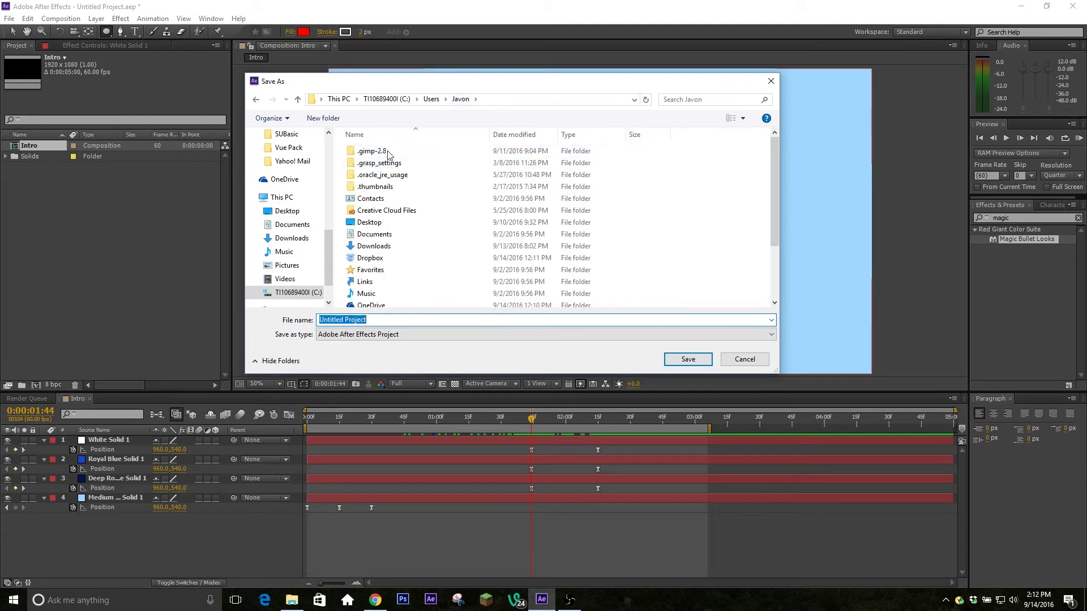
pyautogui.click(284, 279)
pyautogui.scroll(-3, 649, 248)
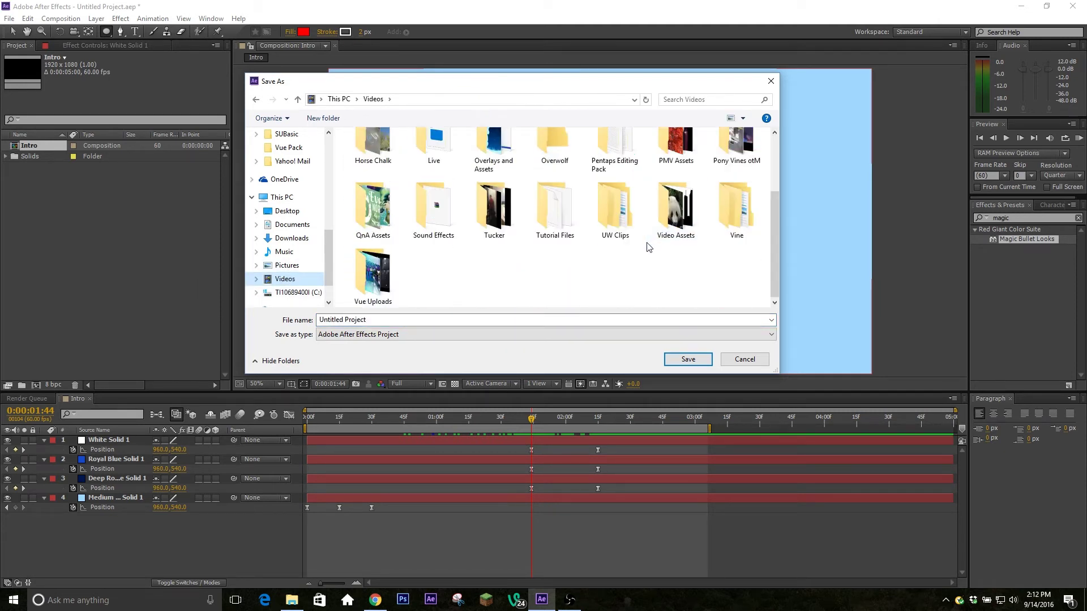
pyautogui.doubleClick(584, 234)
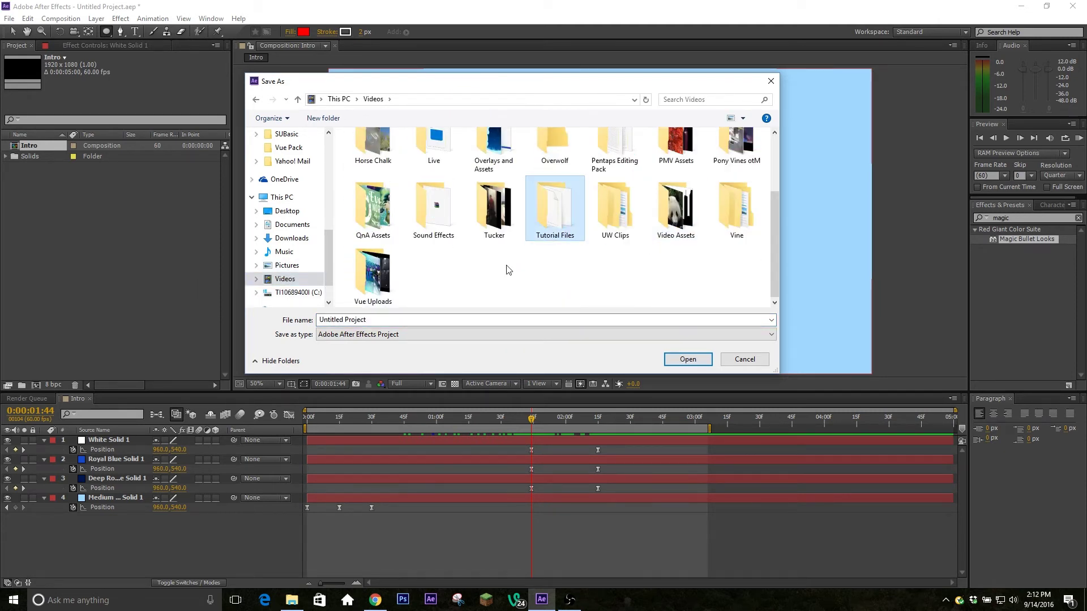
pyautogui.click(413, 321)
pyautogui.write('Basi')
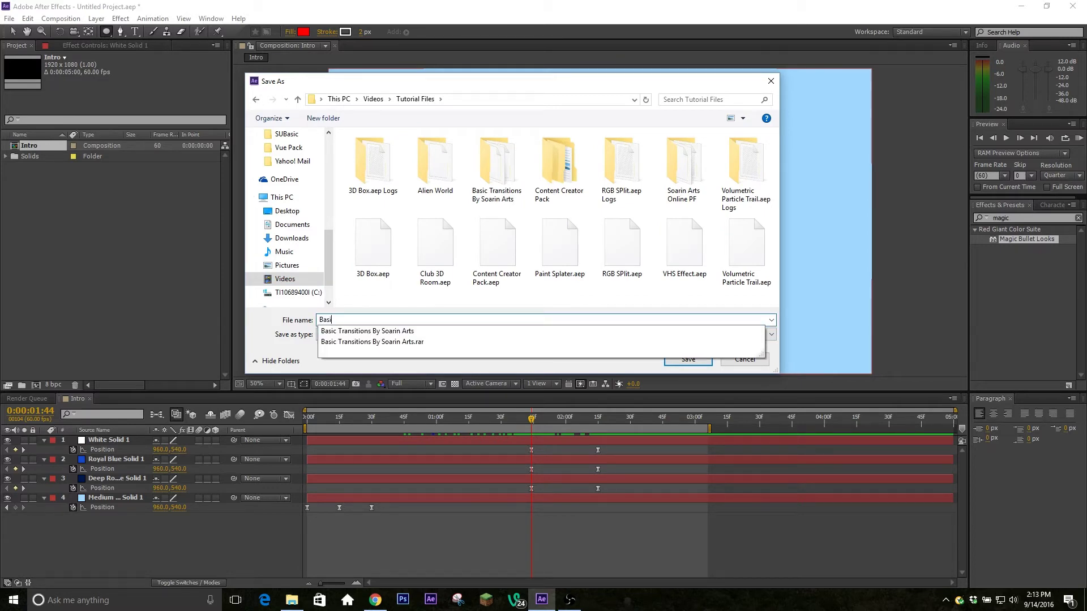
pyautogui.write('c Intro')
pyautogui.press('Return')
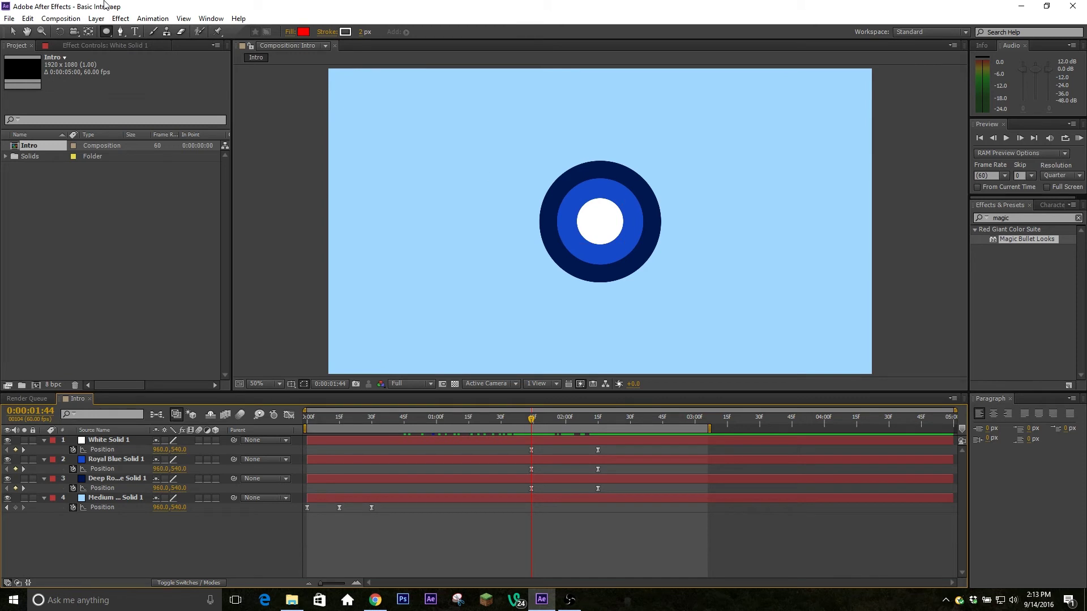
# - Activate the Text tool, keep the COCOGOOSE font and choose a pale blue text color
pyautogui.click(136, 31)
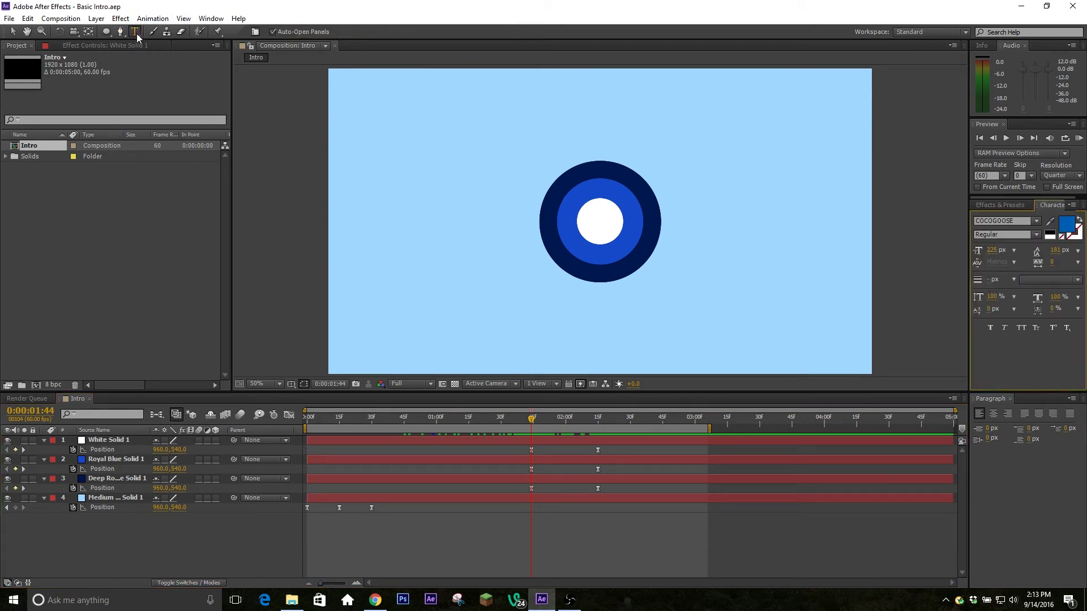
pyautogui.click(1037, 222)
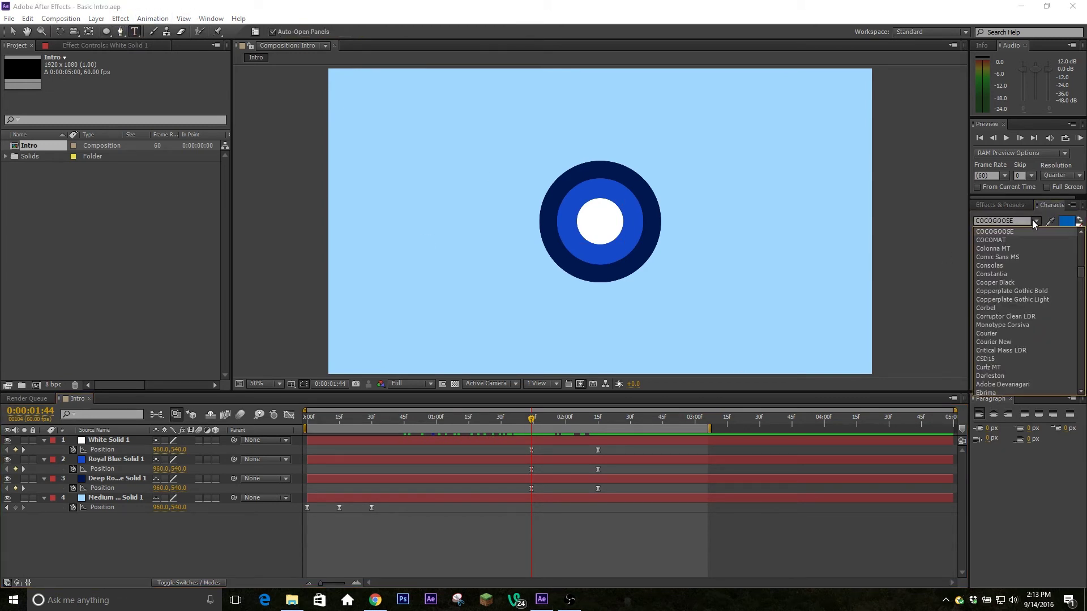
pyautogui.click(1016, 221)
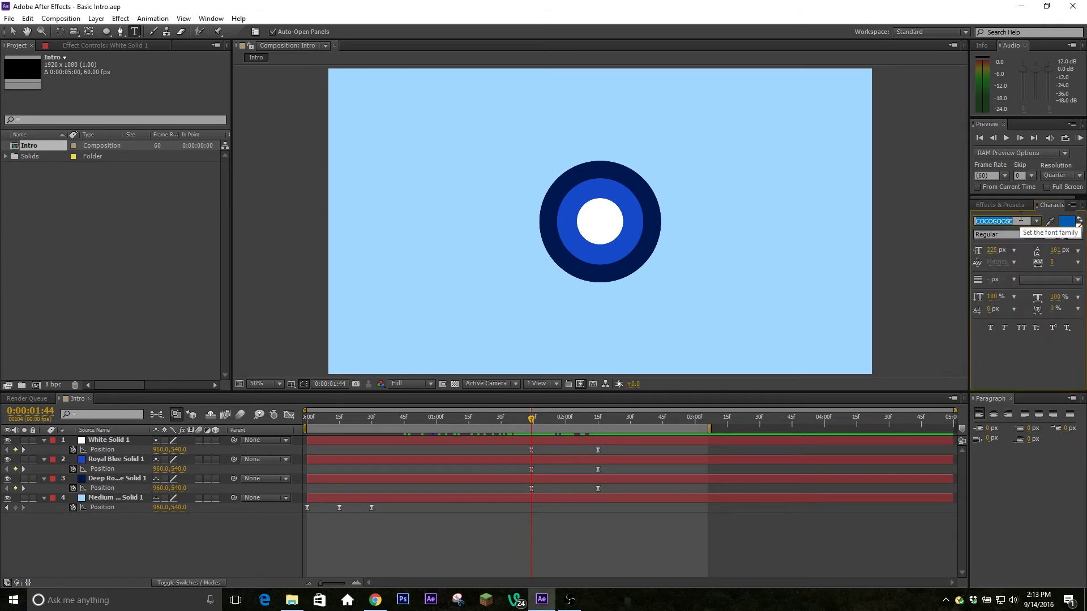
pyautogui.click(1066, 225)
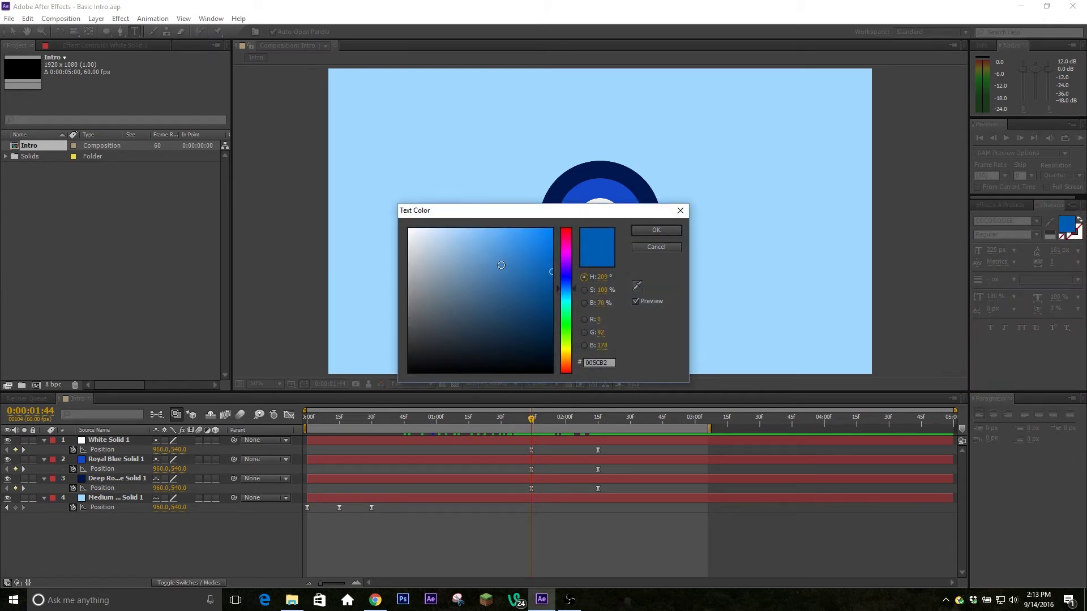
pyautogui.moveTo(505, 260)
pyautogui.mouseDown()
pyautogui.moveTo(468, 242)
pyautogui.moveTo(440, 205)
pyautogui.mouseUp()
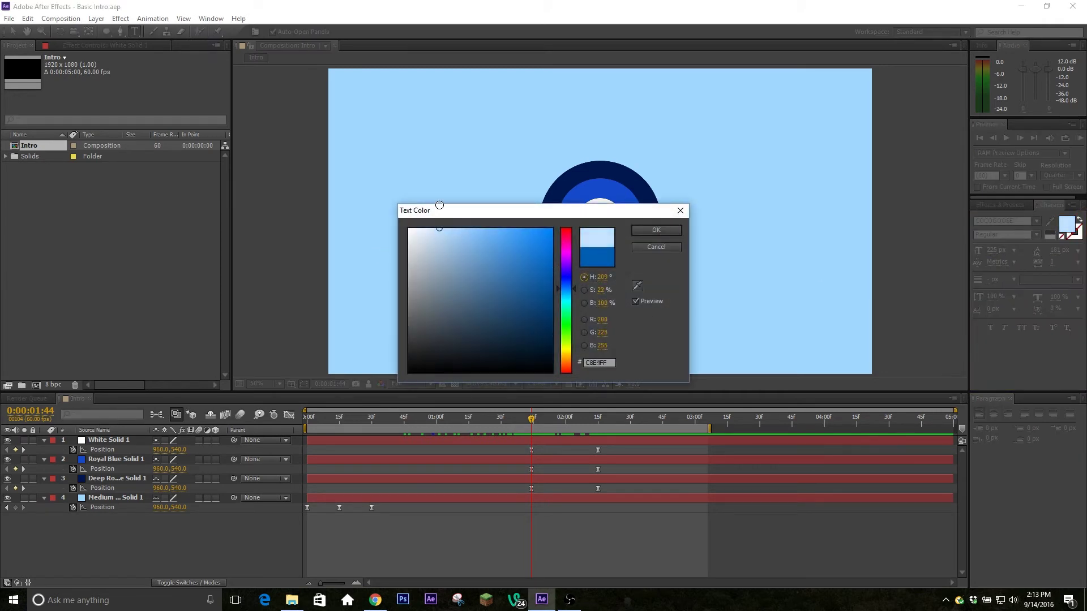
pyautogui.click(656, 230)
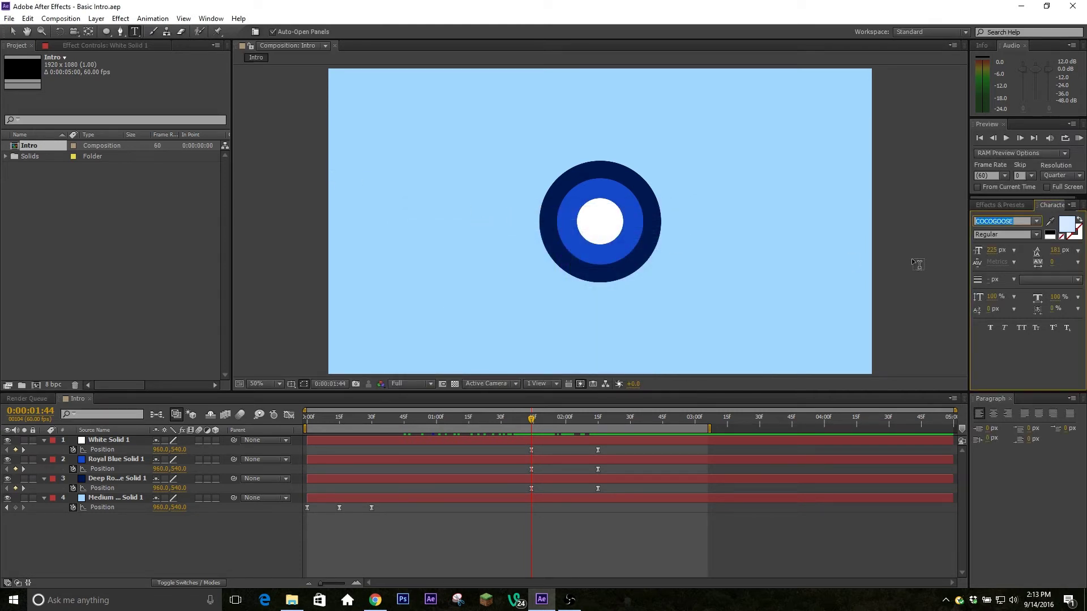
# - Add center-aligned text reading SOARIN to the composition and recolor it white
pyautogui.click(994, 414)
pyautogui.click(491, 221)
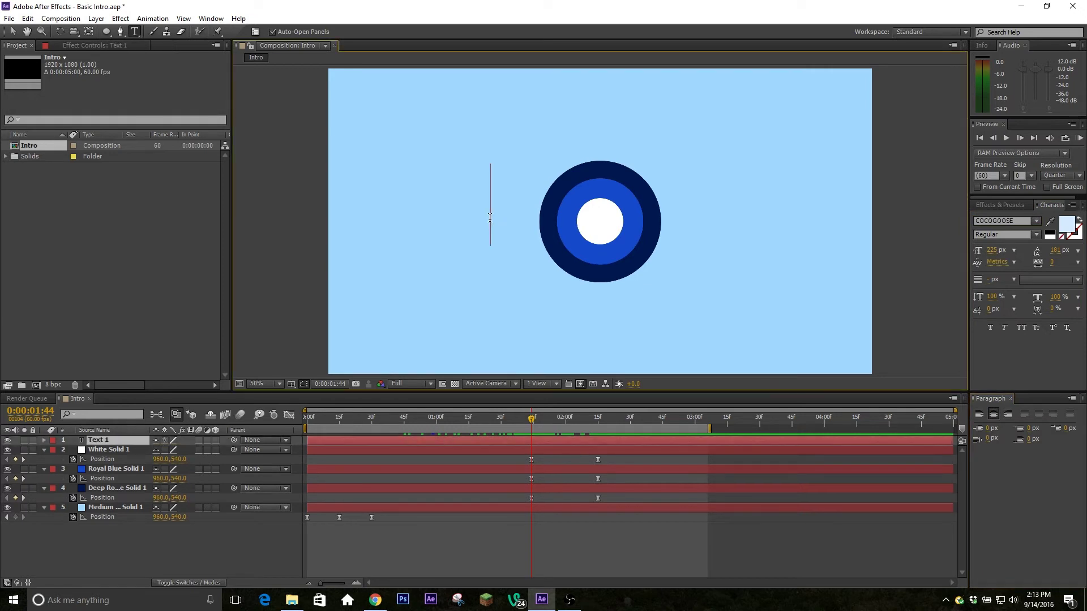
pyautogui.write('SA')
pyautogui.press('BackSpace')
pyautogui.write('O')
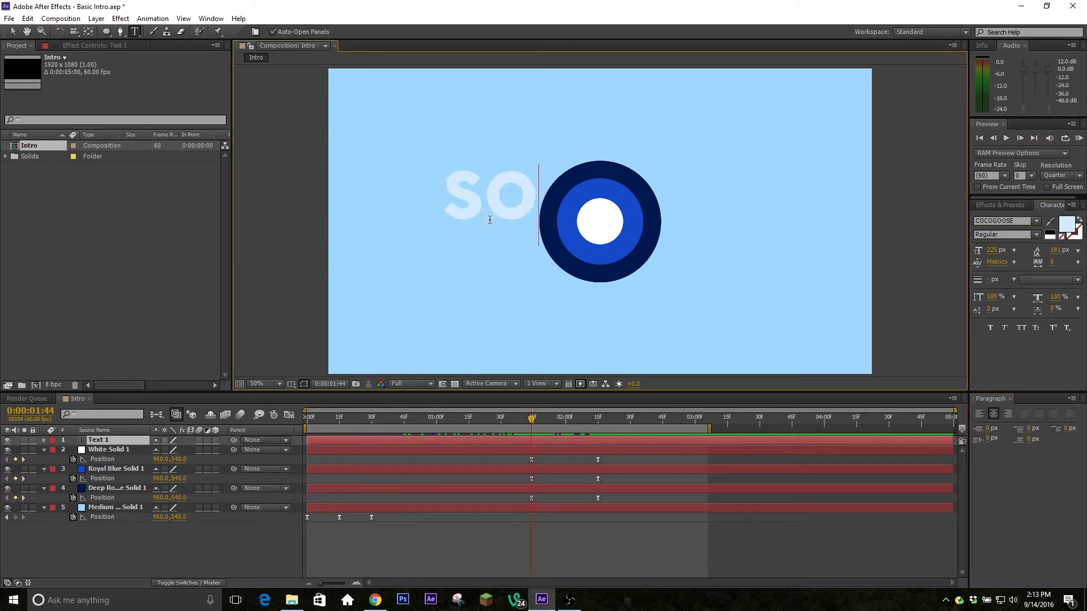
pyautogui.write('ARIN')
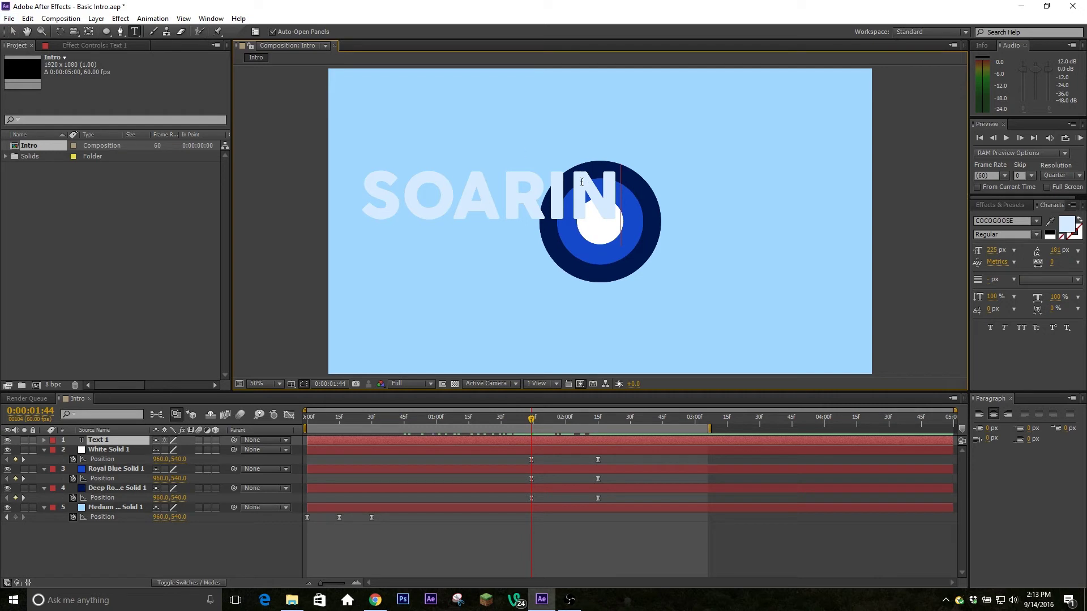
pyautogui.hotkey('ctrl', 'a')
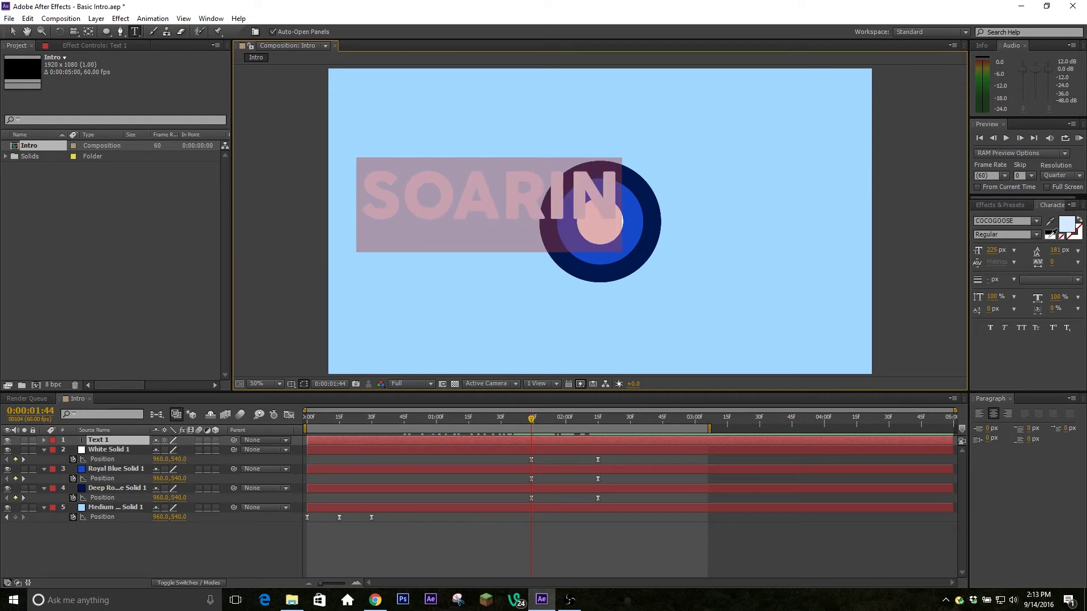
pyautogui.click(543, 200)
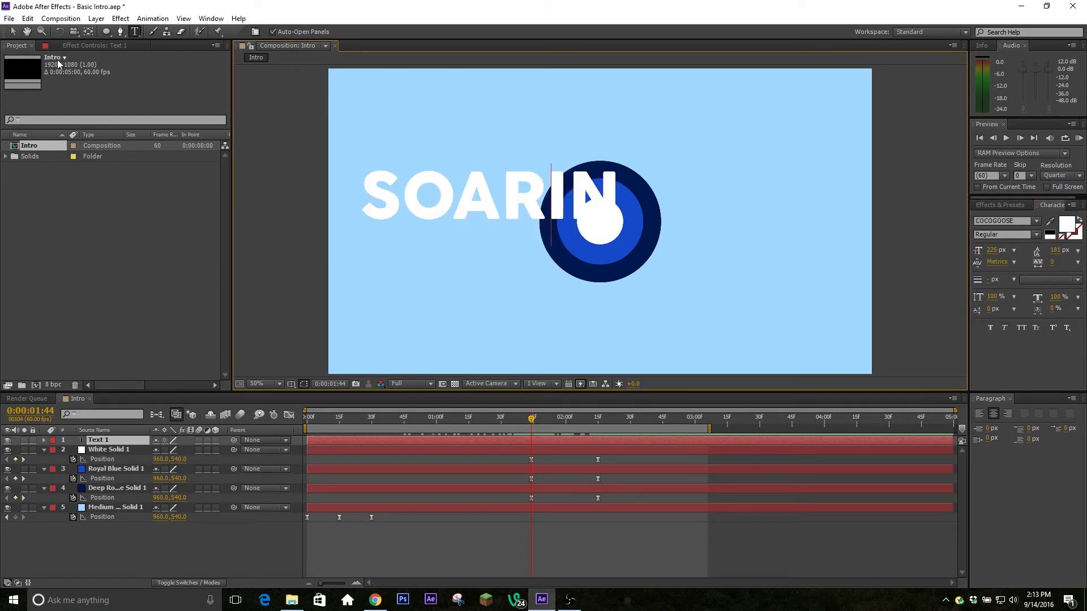
# - Move the SOARIN text just to the right of the circles' resting place, vertically centered, checking it from 0:00:02:15 onward
pyautogui.click(12, 31)
pyautogui.moveTo(448, 205); pyautogui.dragTo(680, 228)
pyautogui.moveTo(633, 422); pyautogui.dragTo(599, 436)
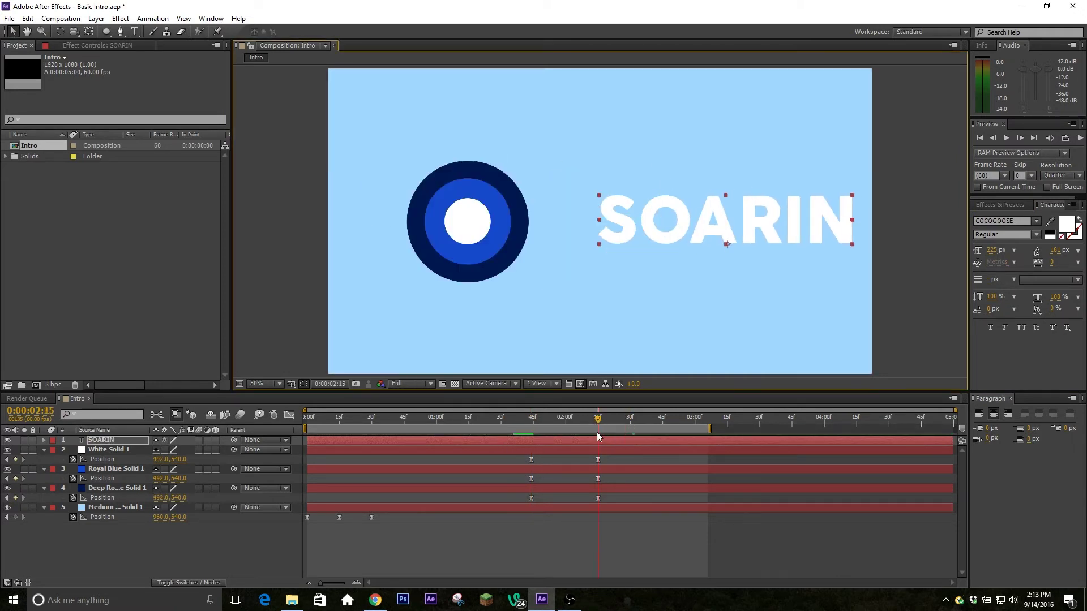
pyautogui.press('space')
pyautogui.moveTo(652, 219)
pyautogui.mouseDown()
pyautogui.moveTo(621, 227)
pyautogui.moveTo(669, 224)
pyautogui.mouseUp()
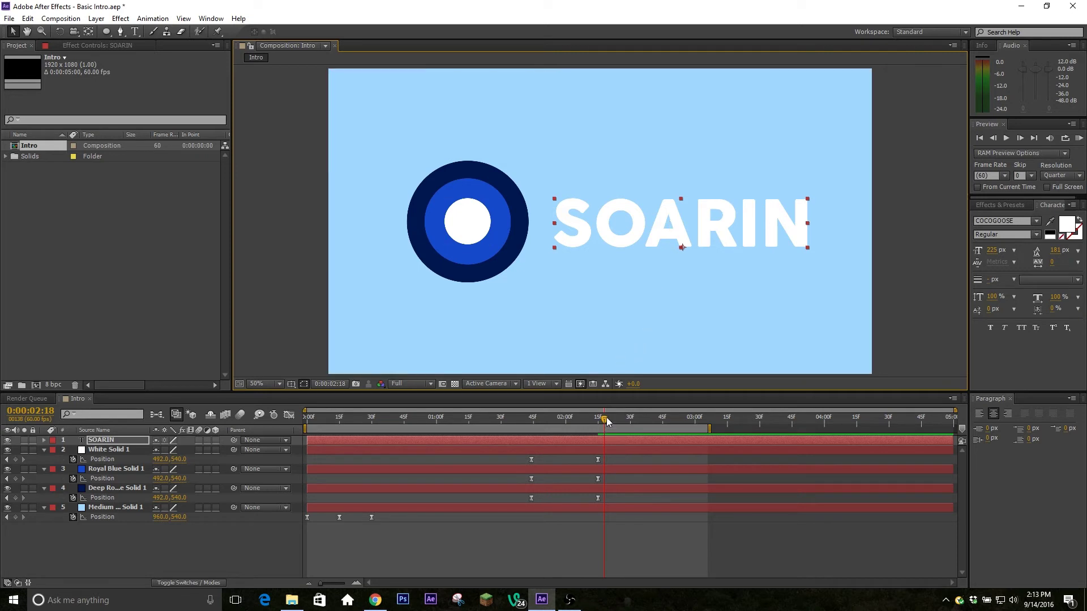
# - Return the current time to 0:00:01:44 and solo the SOARIN text layer
pyautogui.moveTo(607, 421); pyautogui.dragTo(532, 450)
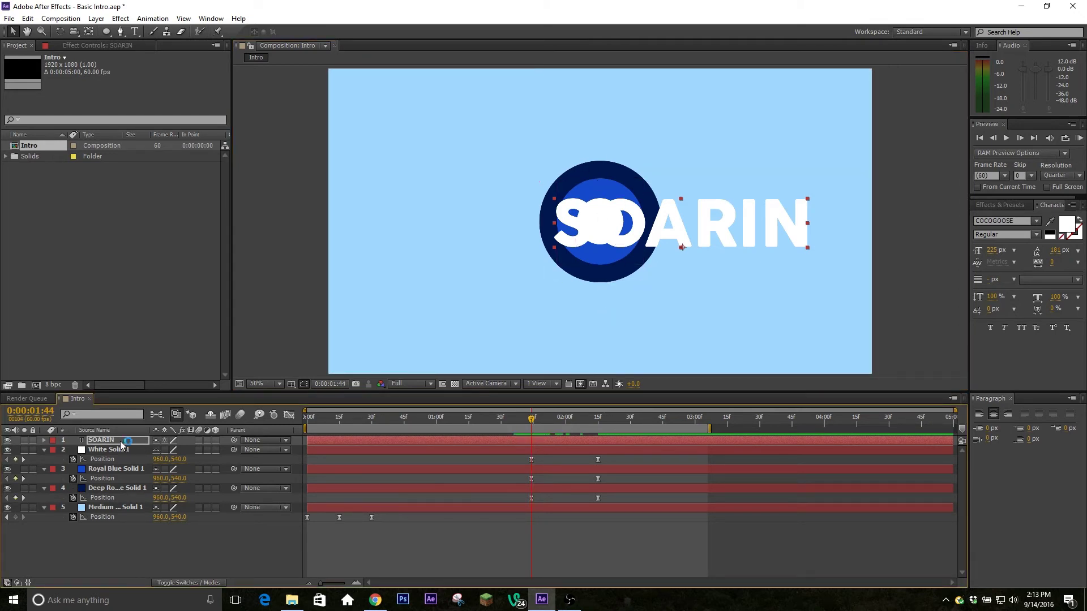
pyautogui.click(23, 440)
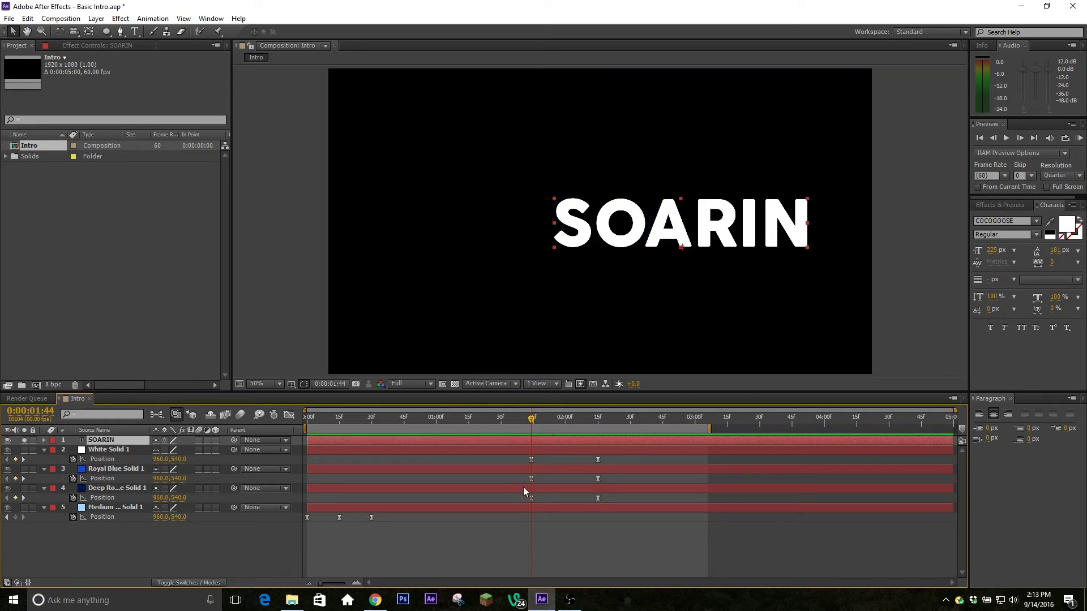
# - Keyframe the SOARIN text's position at 0:00:02:15, and set its horizontal position to 532 at 0:00:01:44
pyautogui.press('p')
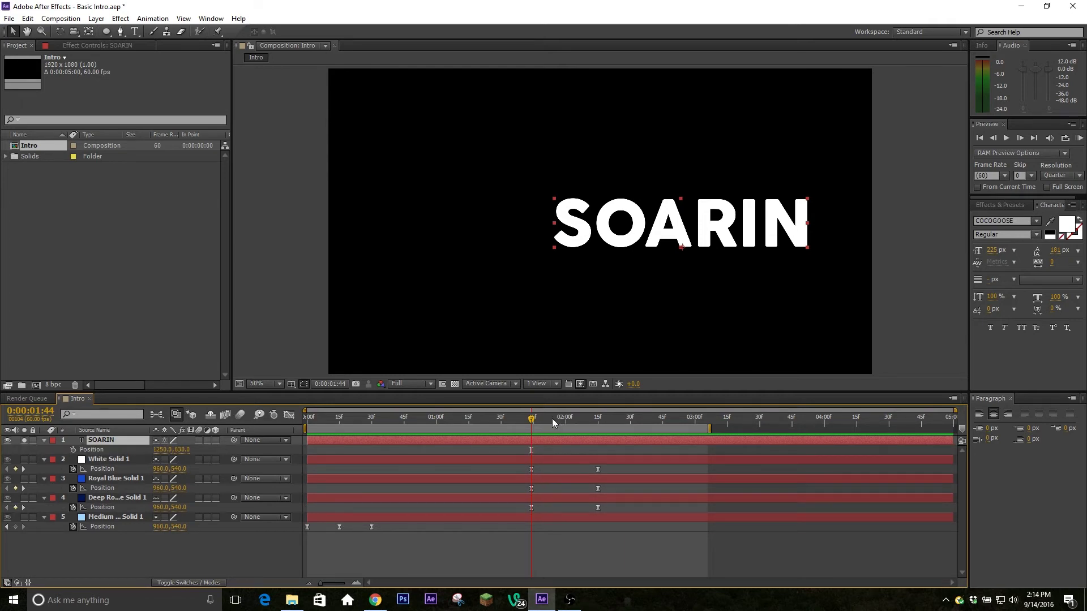
pyautogui.moveTo(587, 431); pyautogui.dragTo(600, 442)
pyautogui.click(72, 450)
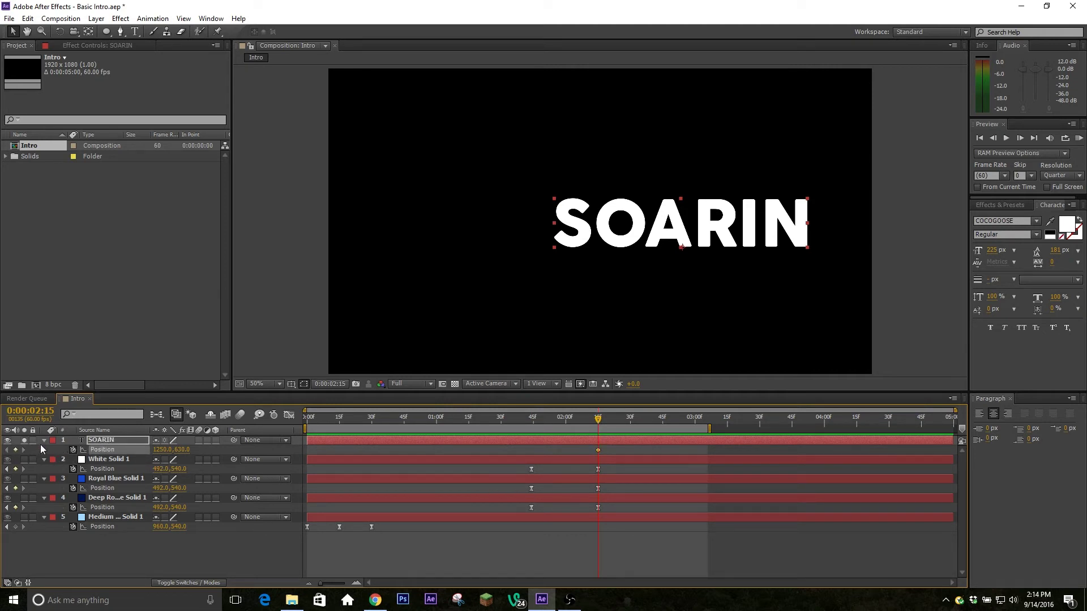
pyautogui.moveTo(529, 425); pyautogui.dragTo(562, 428)
pyautogui.moveTo(163, 450); pyautogui.dragTo(82, 450)
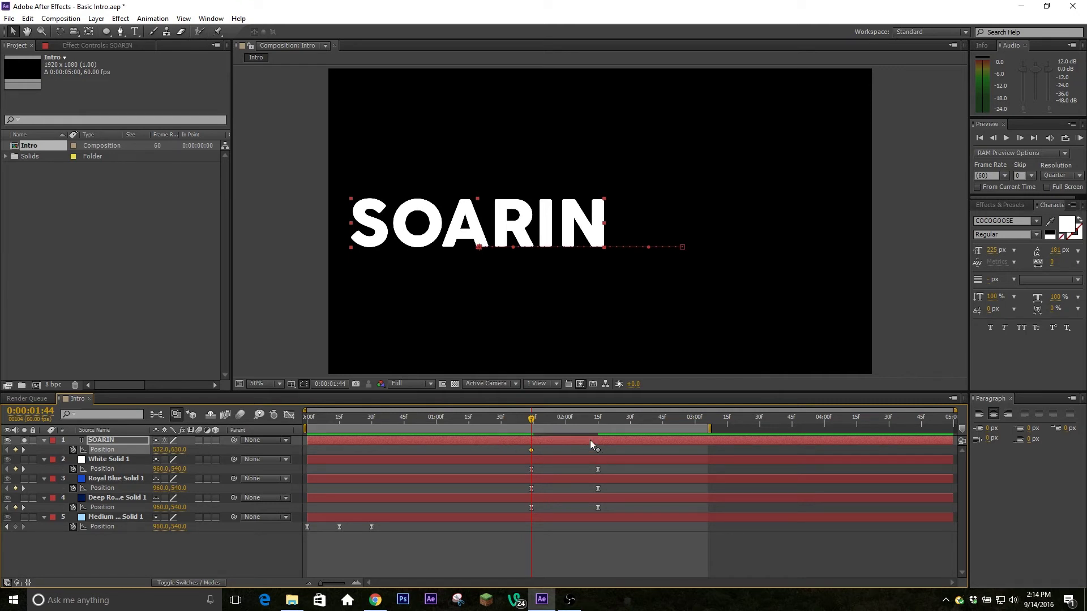
# - Apply Easy Ease to both SOARIN position keyframes and adjust their speed curve, keeping the current time at 0:00:01:44
pyautogui.click(289, 415)
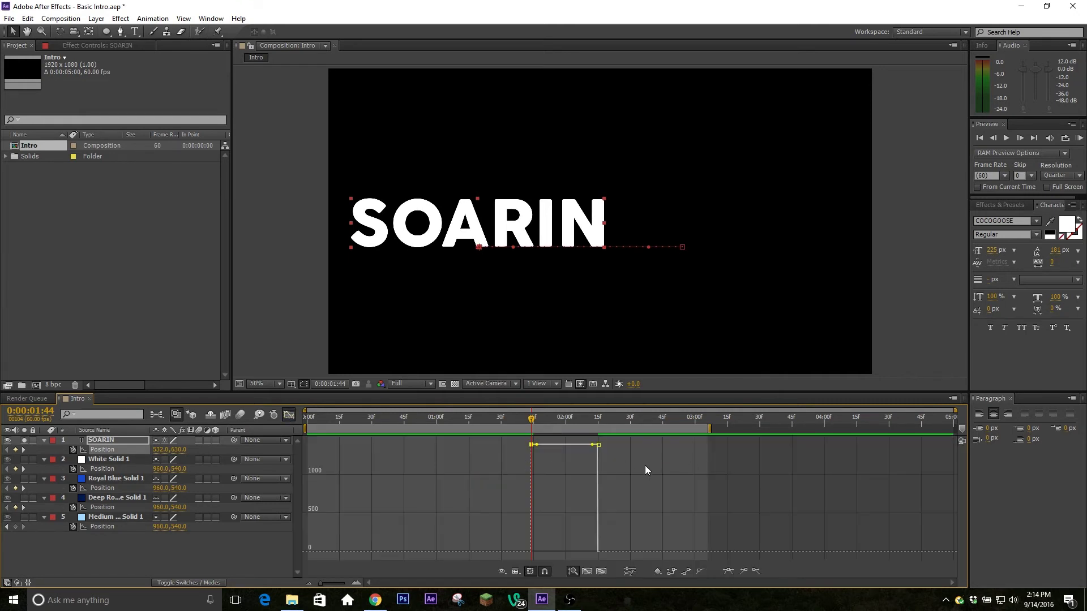
pyautogui.moveTo(645, 465); pyautogui.dragTo(461, 436)
pyautogui.click(729, 571)
pyautogui.click(507, 556)
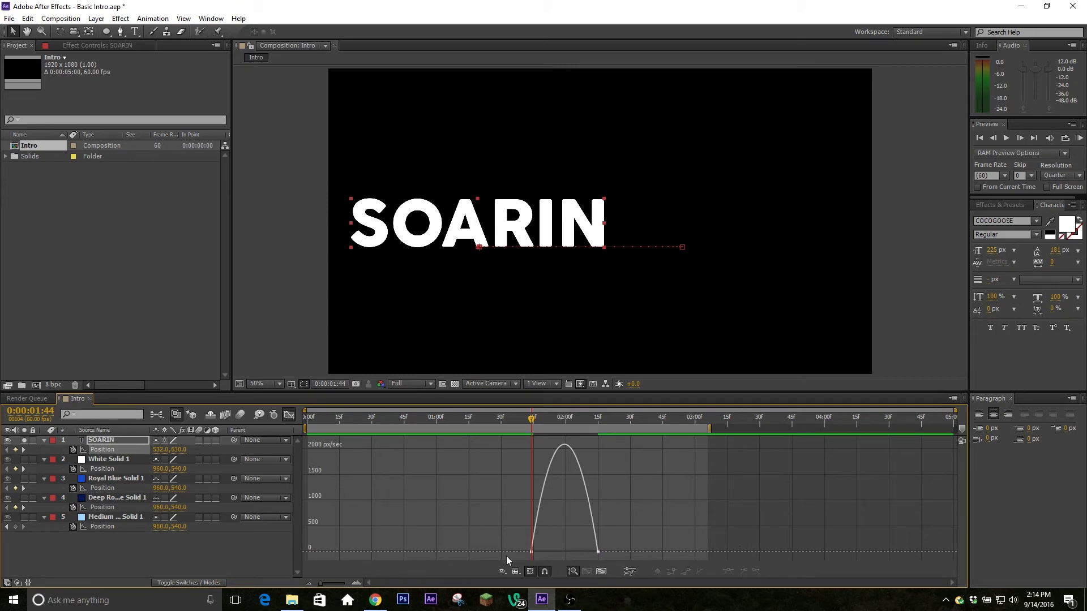
pyautogui.click(532, 552)
pyautogui.moveTo(544, 556); pyautogui.dragTo(572, 552)
pyautogui.click(288, 415)
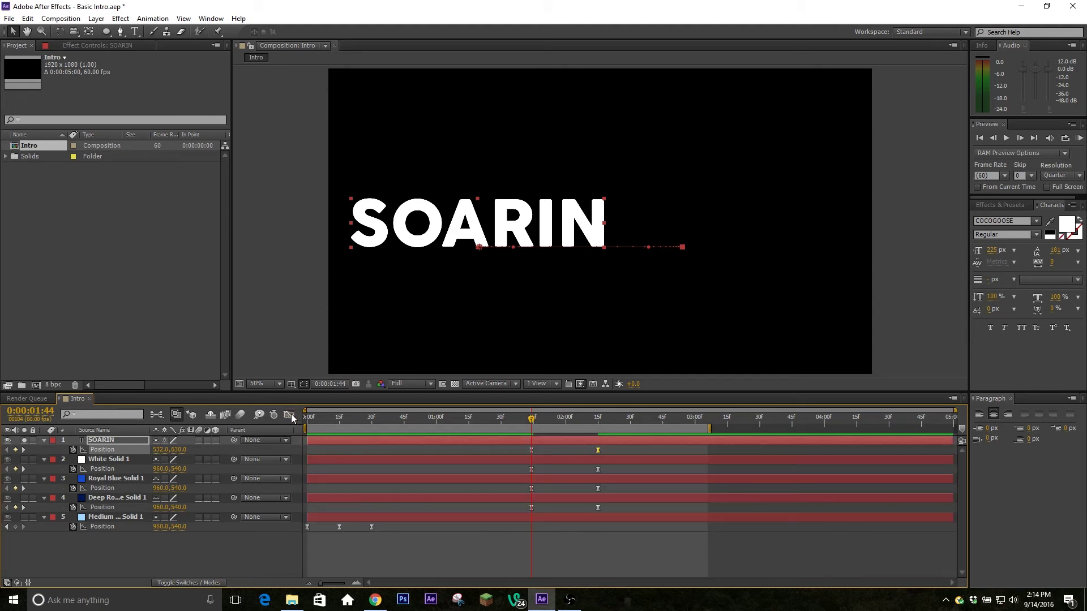
pyautogui.click(710, 553)
pyautogui.moveTo(533, 419); pyautogui.dragTo(531, 452)
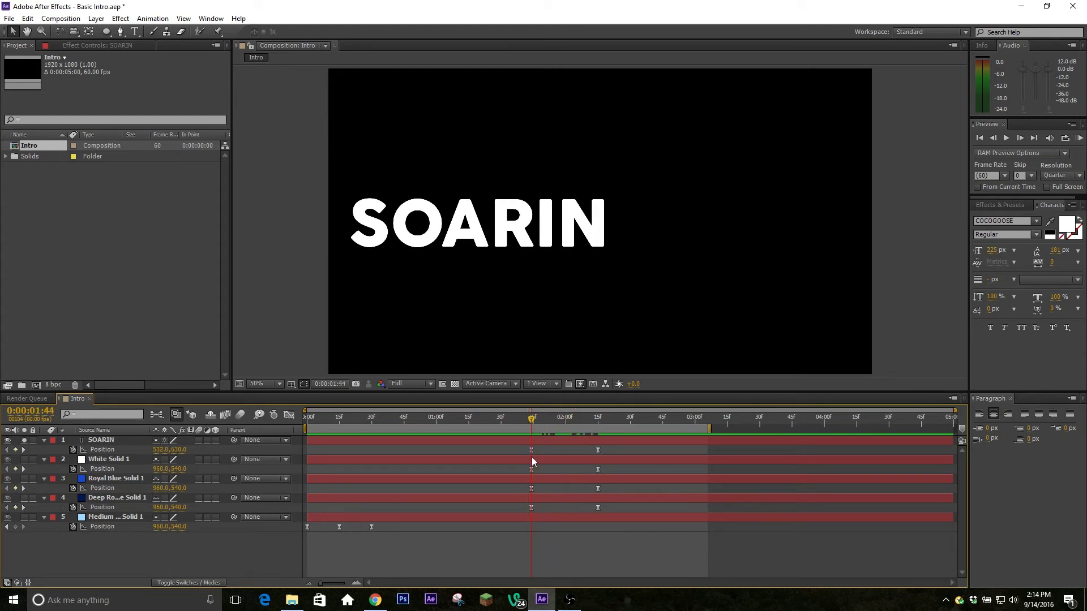
# - Add a white 1920 x 1080 px solid above the SOARIN layer
pyautogui.click(96, 19)
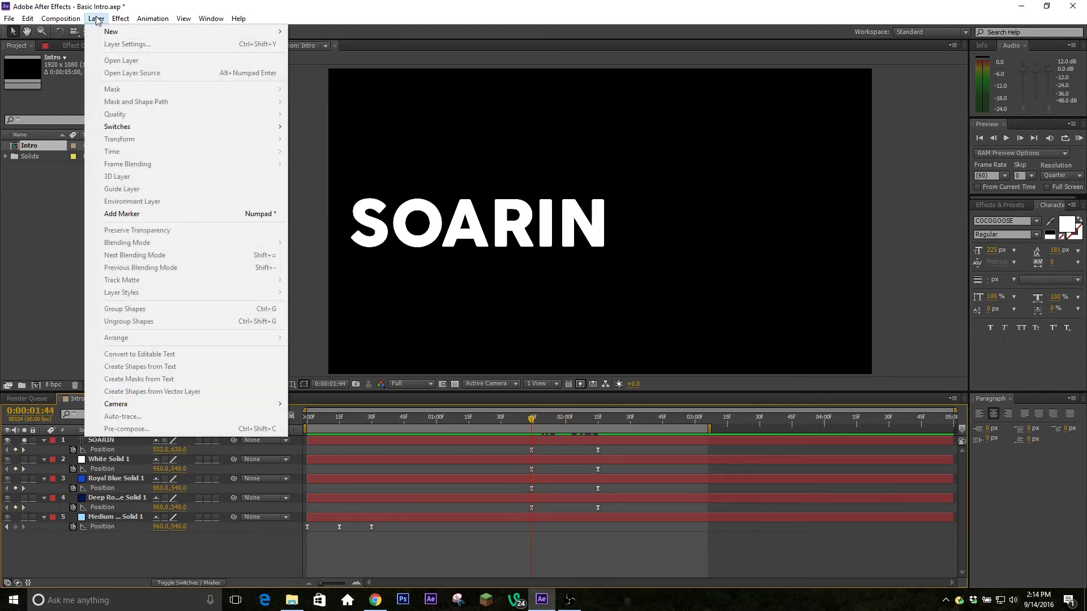
pyautogui.moveTo(116, 33)
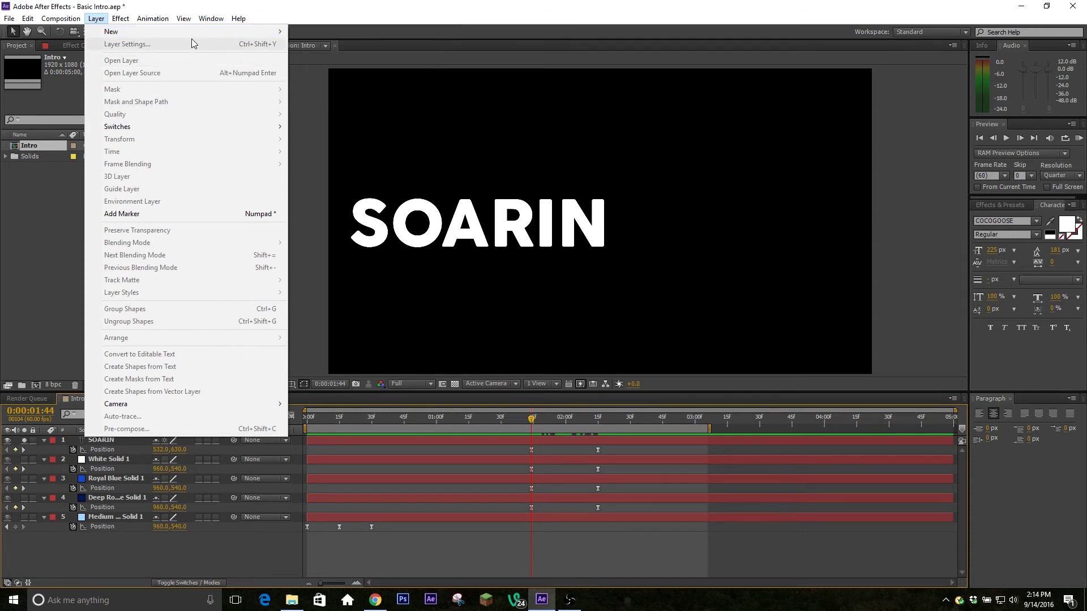
pyautogui.moveTo(249, 34)
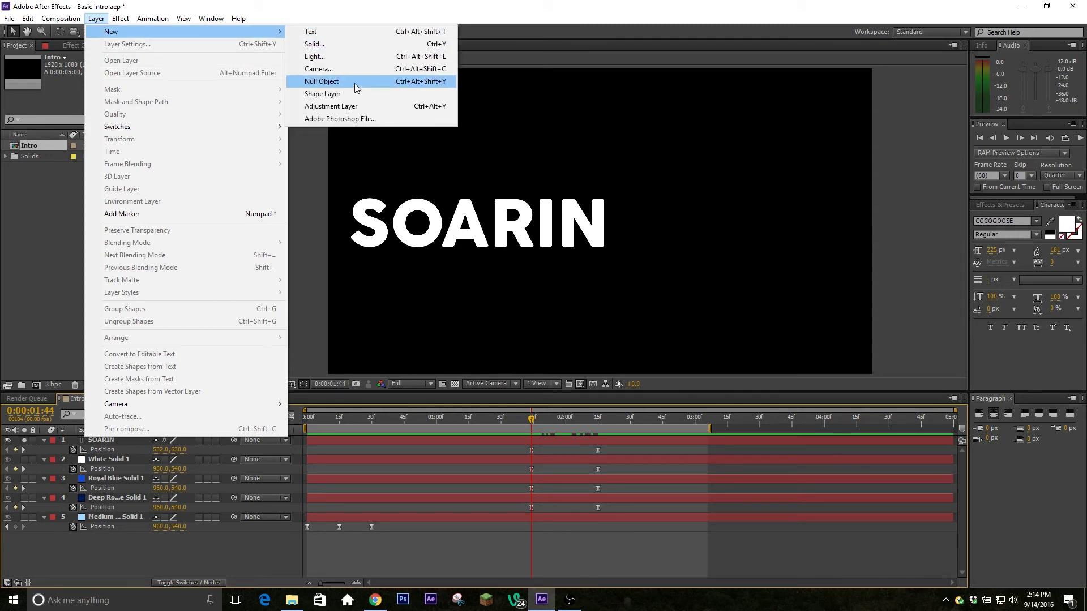
pyautogui.click(326, 44)
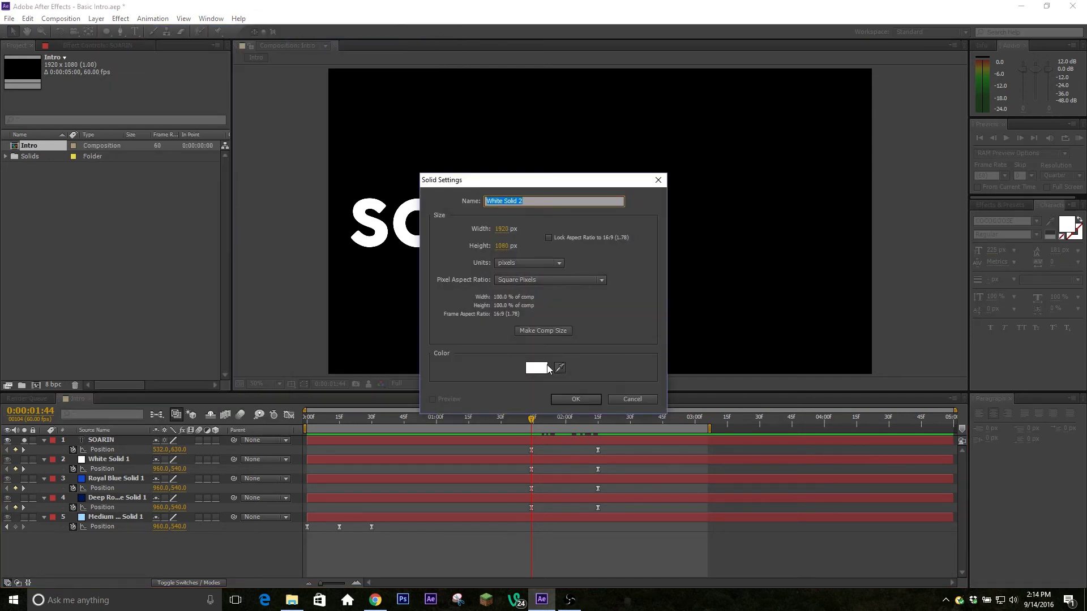
pyautogui.click(577, 399)
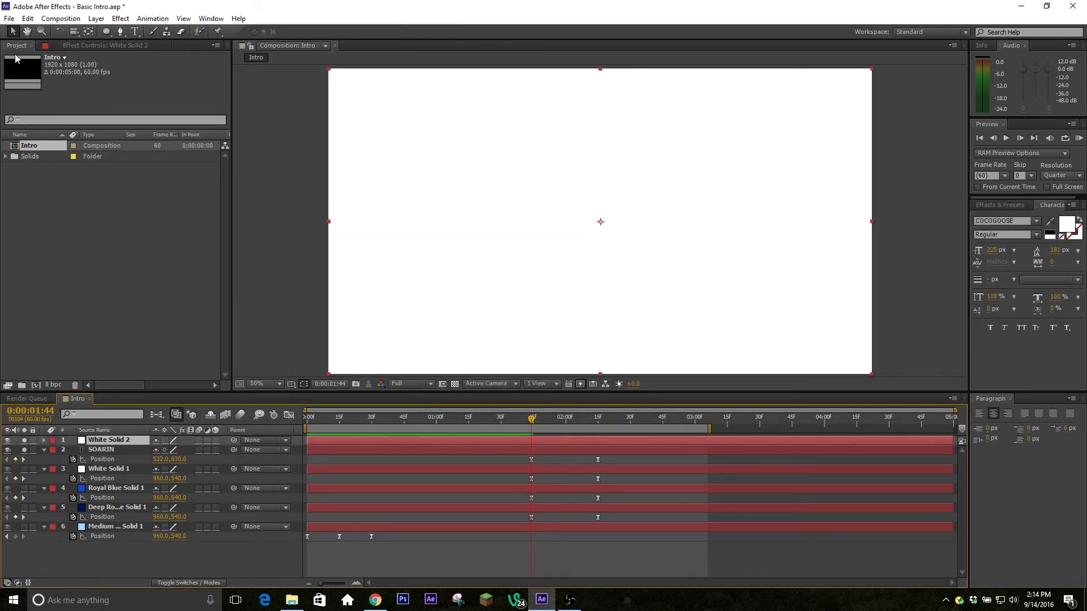
# - Draw a rectangular mask on White Solid 2 from the frame's vertical centerline to just beyond its right edge, covering the full height
pyautogui.moveTo(106, 31); pyautogui.dragTo(169, 31)
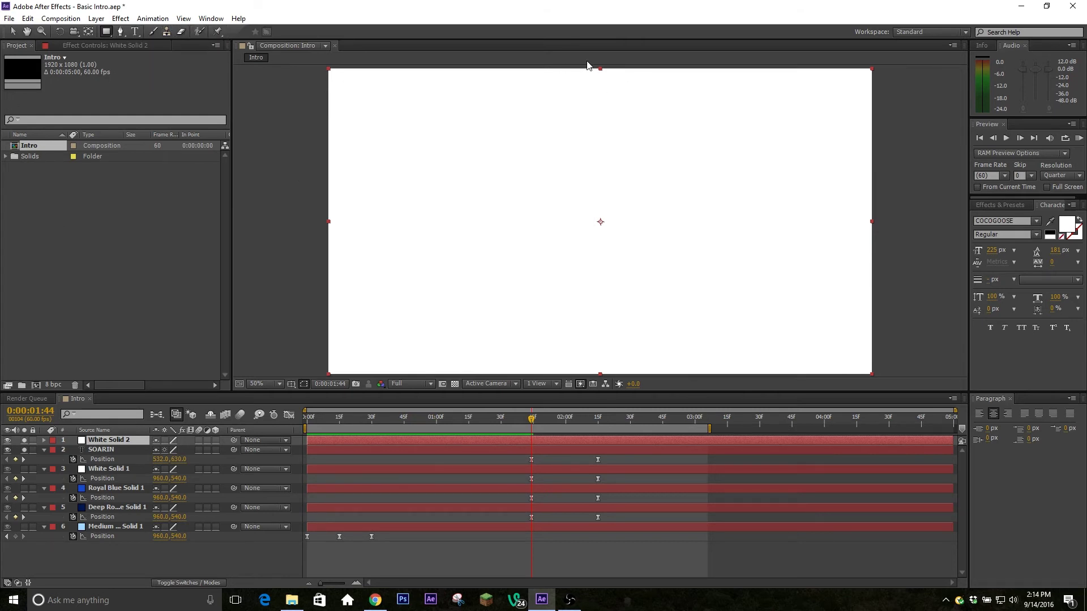
pyautogui.press(',')
pyautogui.press(',')
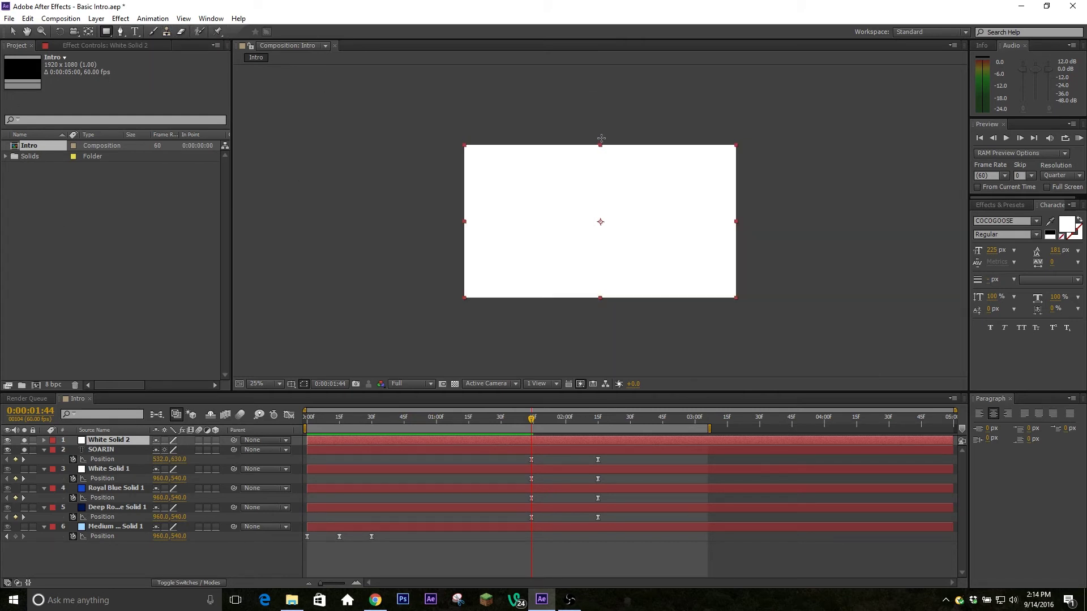
pyautogui.moveTo(601, 138); pyautogui.dragTo(747, 308)
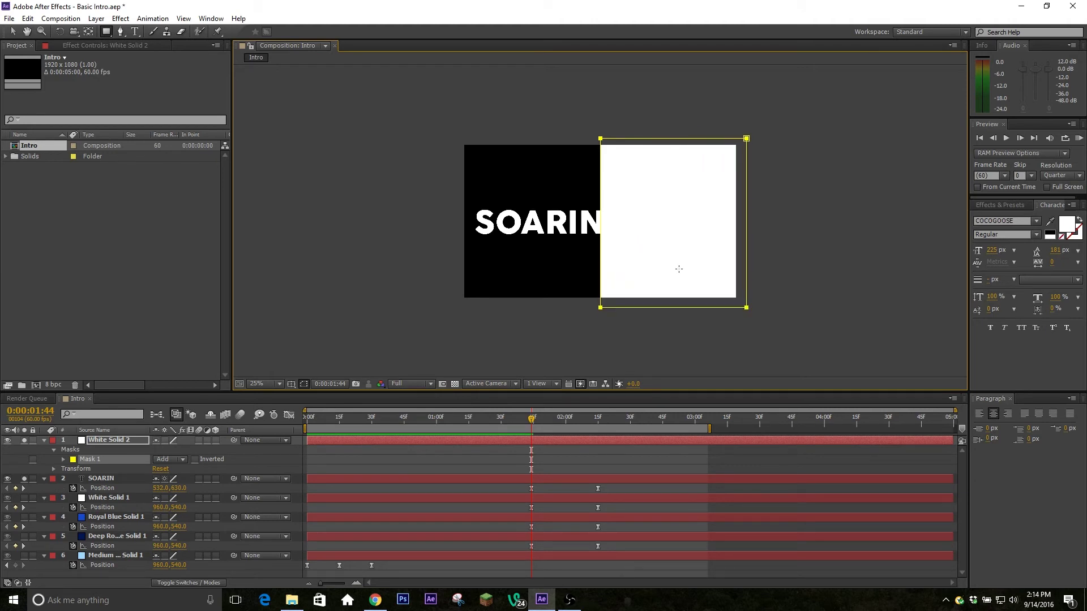
pyautogui.press('.')
pyautogui.press('.')
pyautogui.click(597, 457)
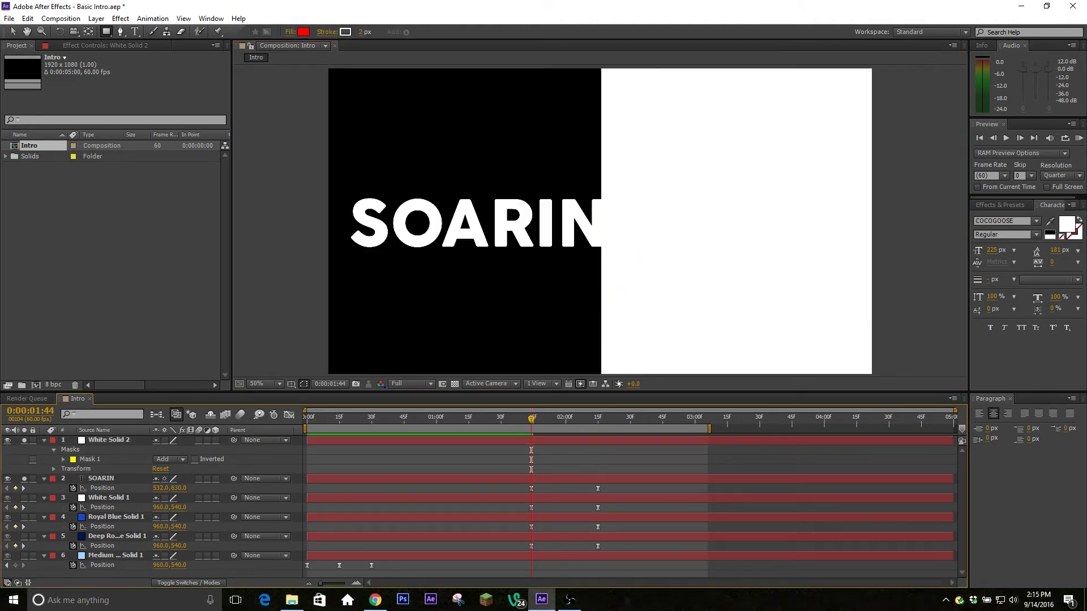
# - Display the track matte options and set the SOARIN layer to Luma Matte "White Solid 2"
pyautogui.click(189, 583)
pyautogui.click(228, 584)
pyautogui.click(215, 584)
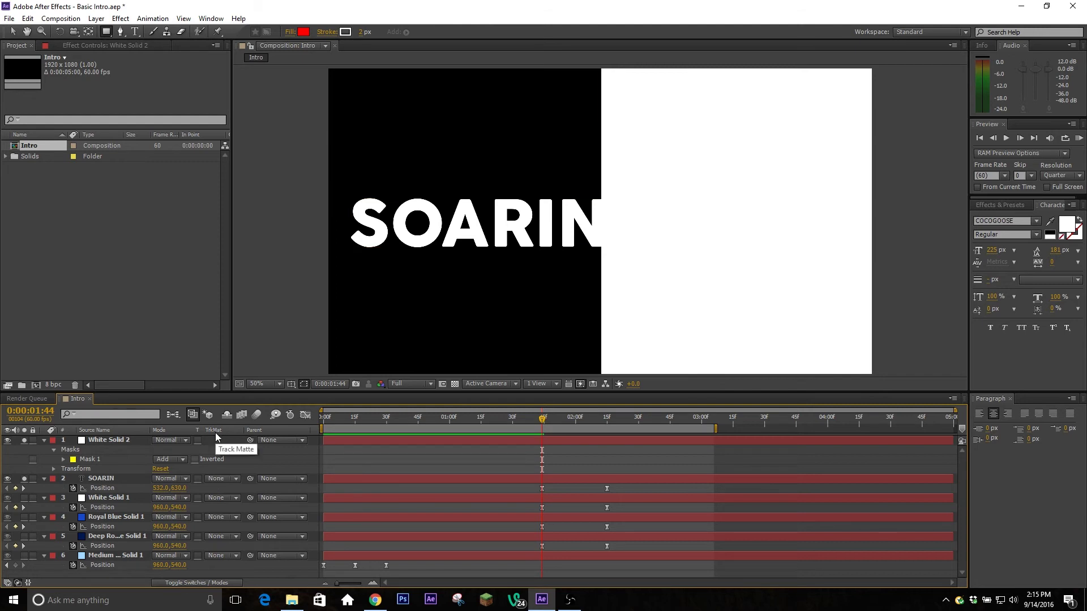
pyautogui.click(224, 477)
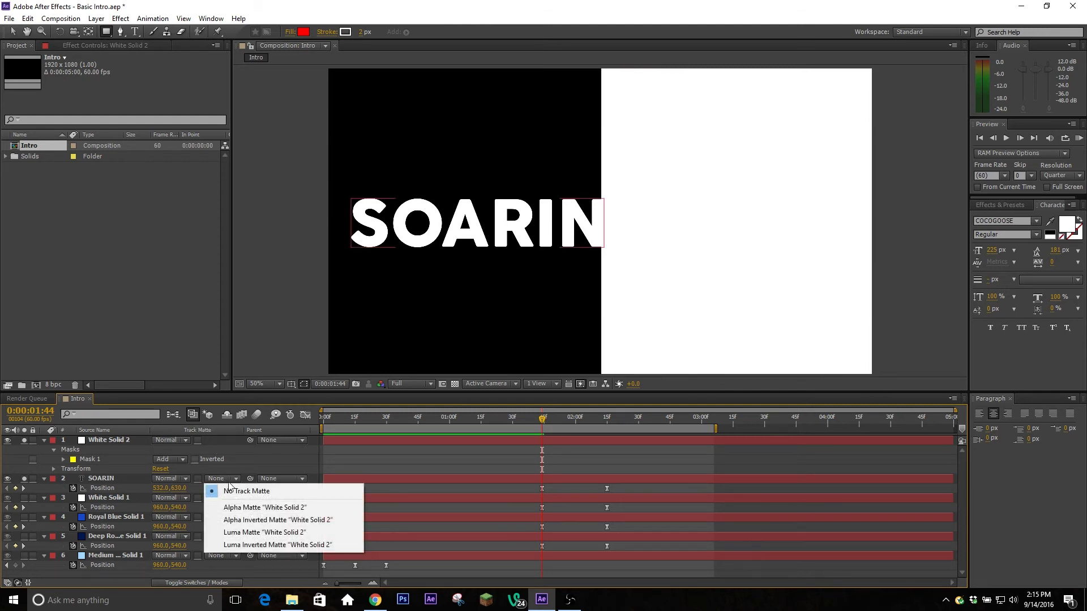
pyautogui.click(105, 479)
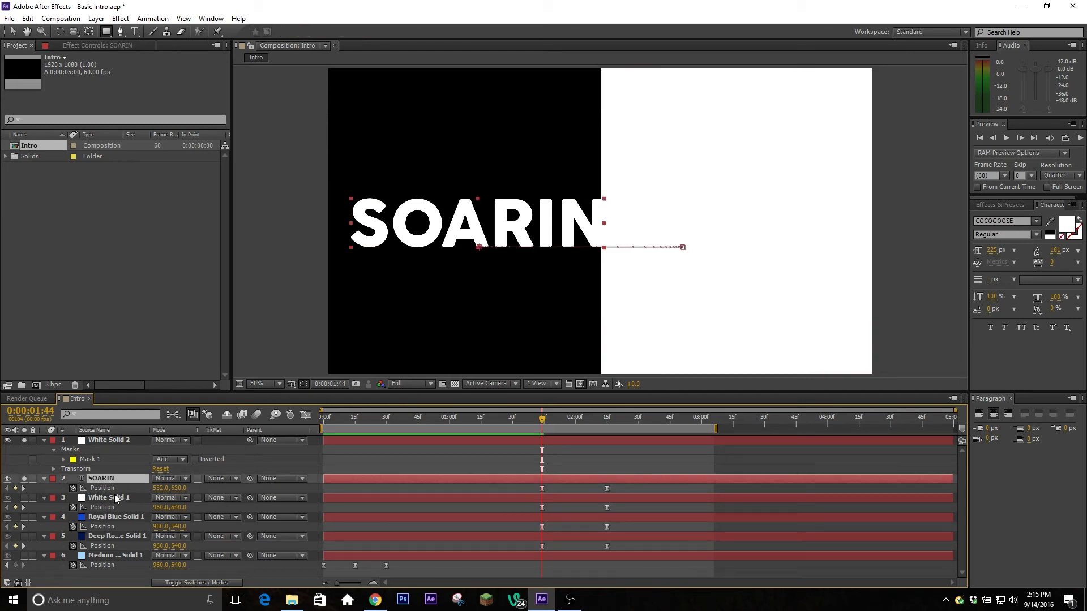
pyautogui.click(129, 440)
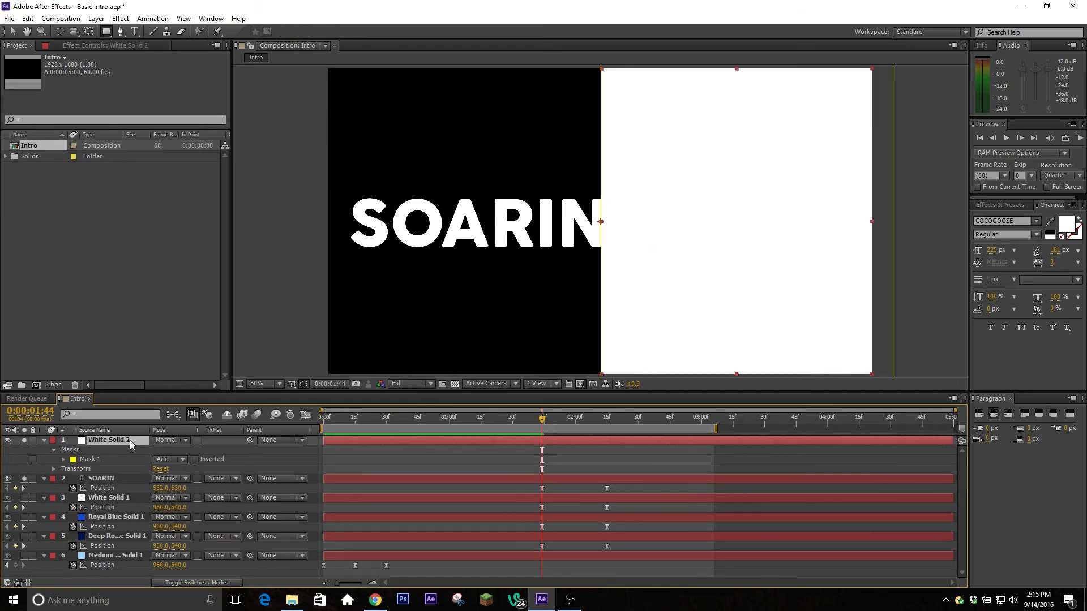
pyautogui.click(110, 477)
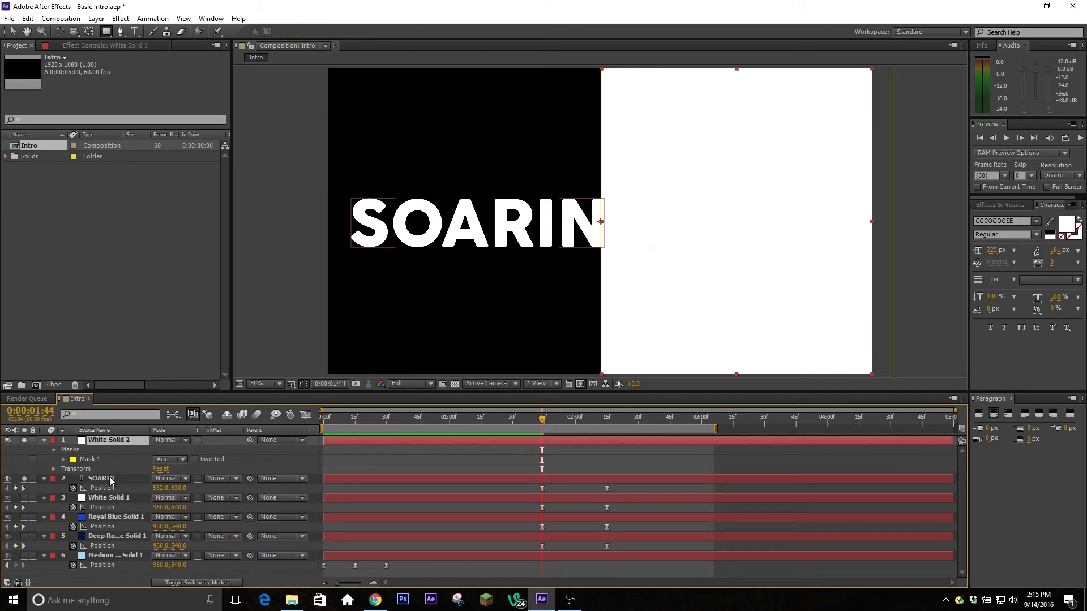
pyautogui.click(229, 478)
pyautogui.click(243, 532)
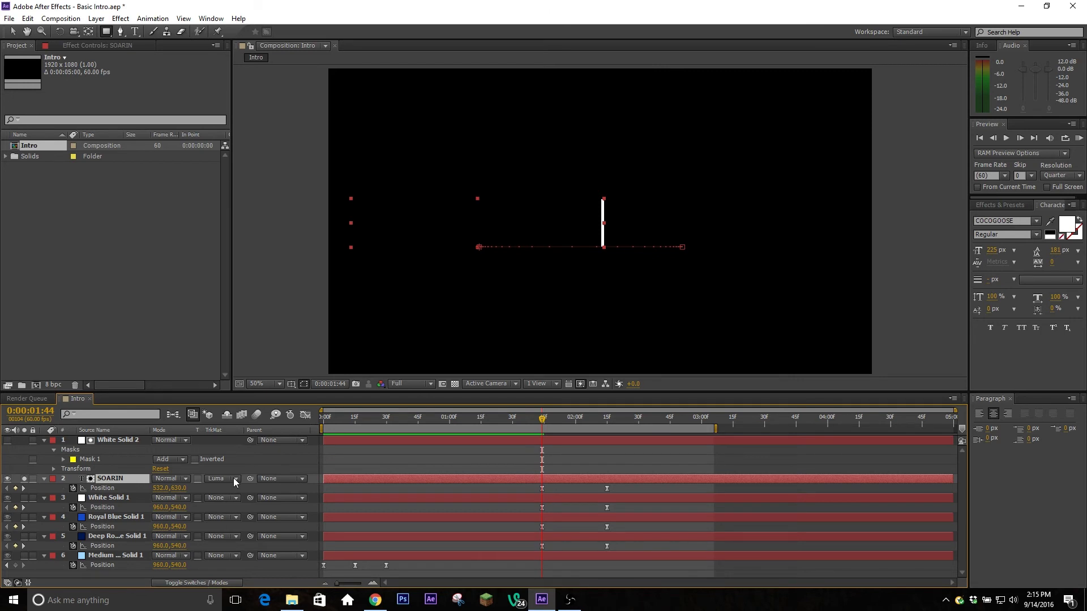
# - Unsolo the SOARIN layer and shift its 0:00:01:44 horizontal position to about 513, hiding the text behind the circles
pyautogui.click(24, 478)
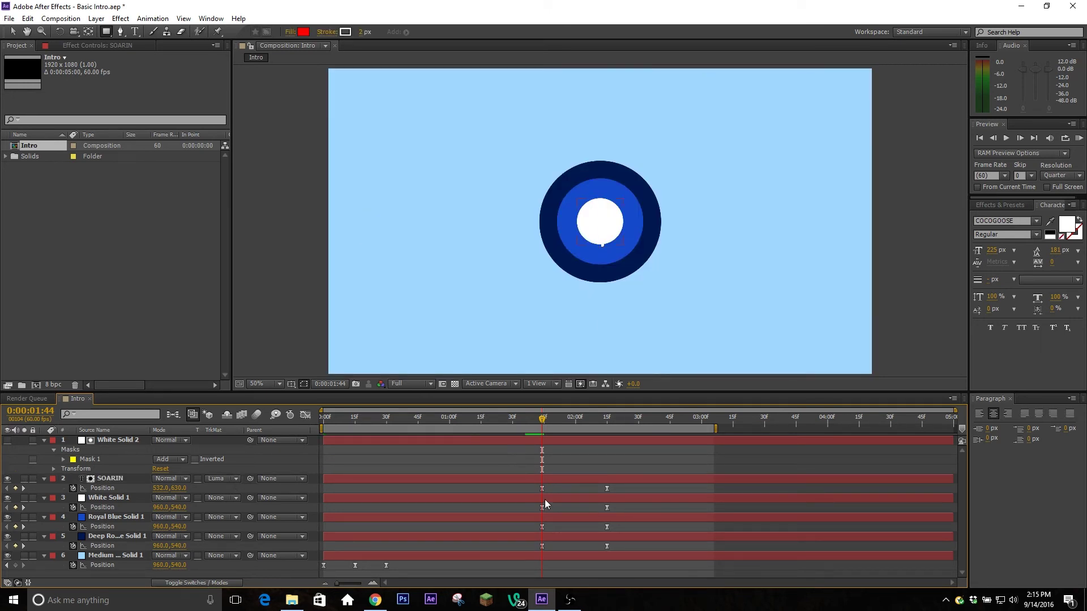
pyautogui.moveTo(161, 488); pyautogui.dragTo(150, 488)
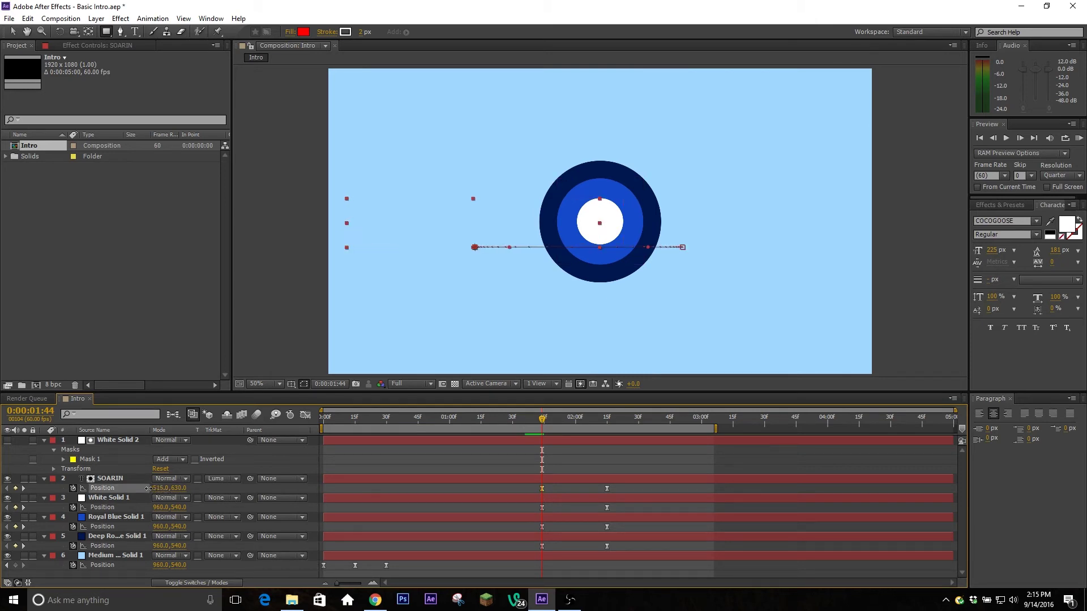
pyautogui.click(772, 454)
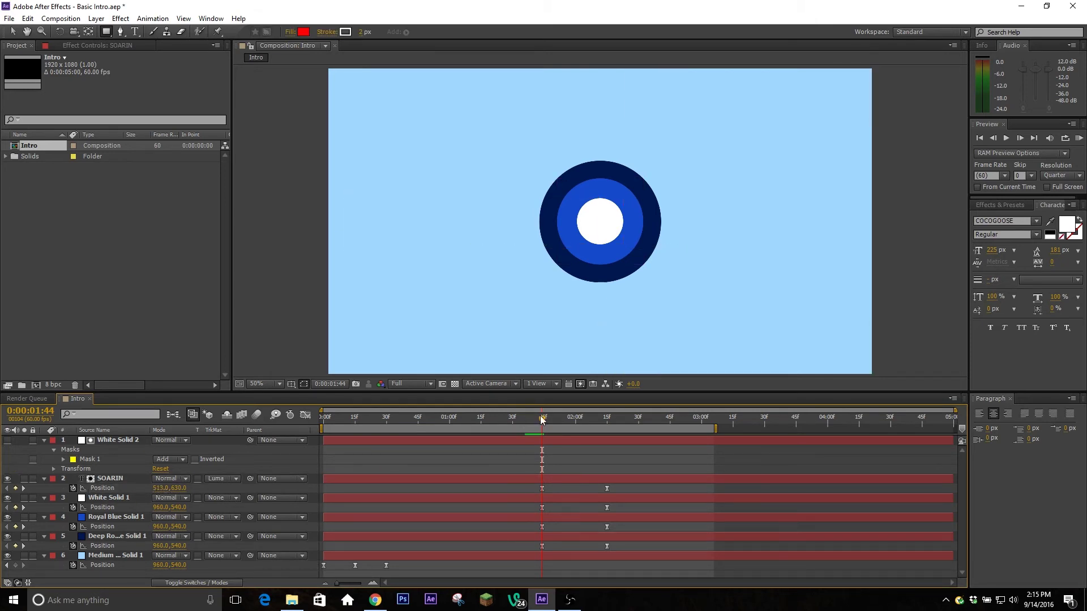
# - Examine the matted SOARIN text at 0:00:02:15, both soloed and together with the circles
pyautogui.moveTo(542, 419); pyautogui.dragTo(607, 468)
pyautogui.click(23, 478)
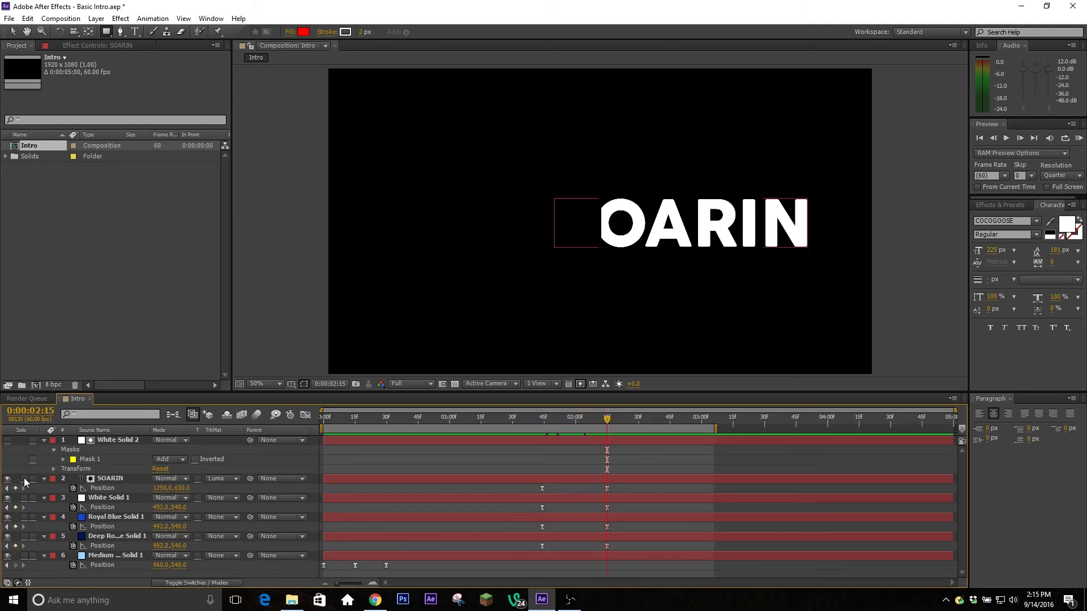
pyautogui.click(23, 479)
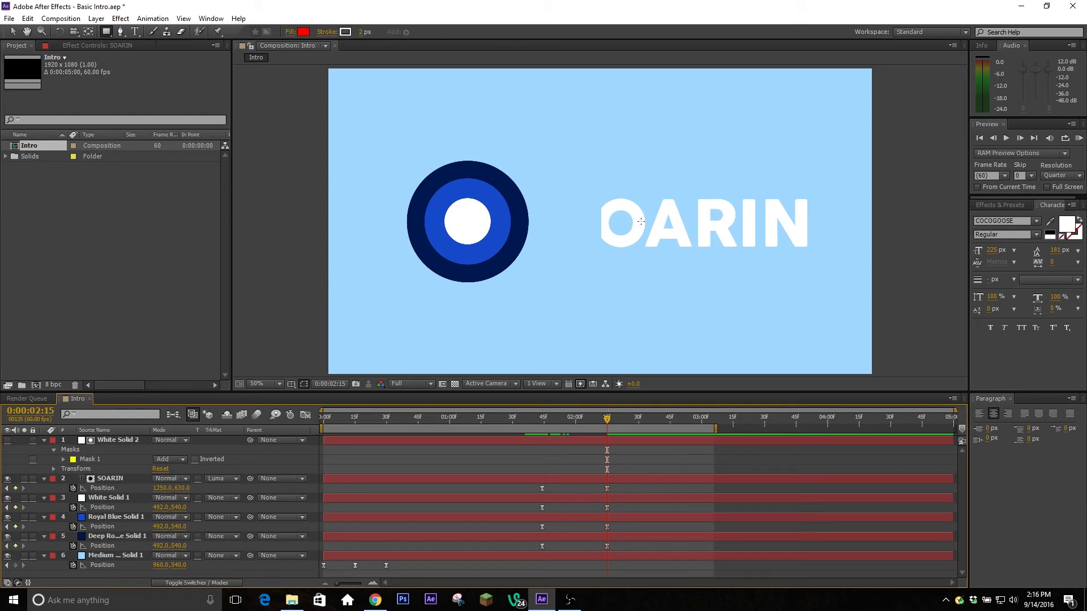
# - Make White Solid 2 visible and start keyframing its mask path at 0:00:01:44
pyautogui.click(548, 440)
pyautogui.click(548, 441)
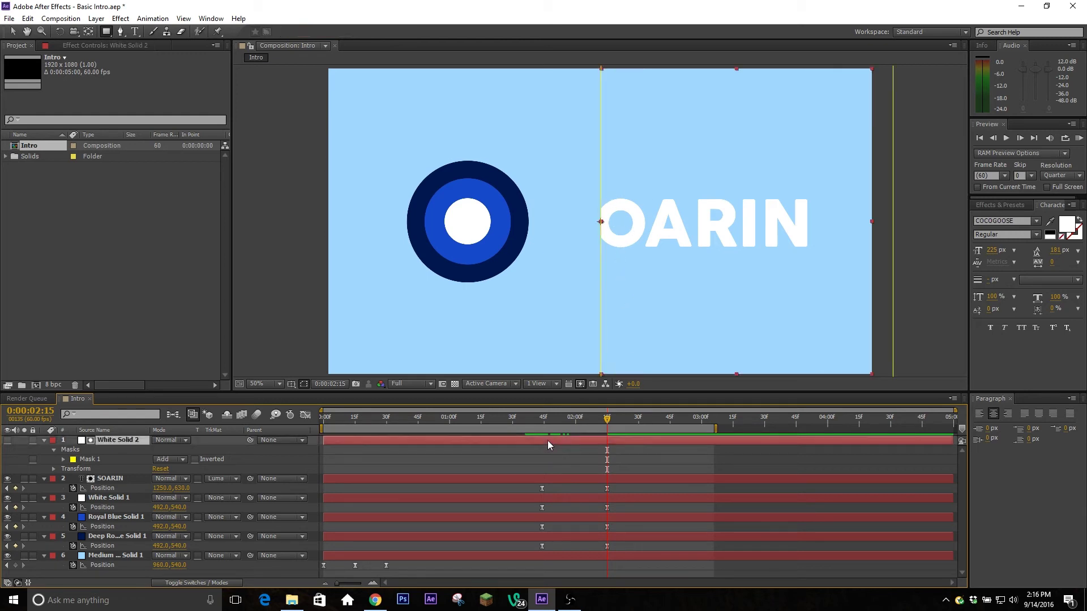
pyautogui.click(7, 440)
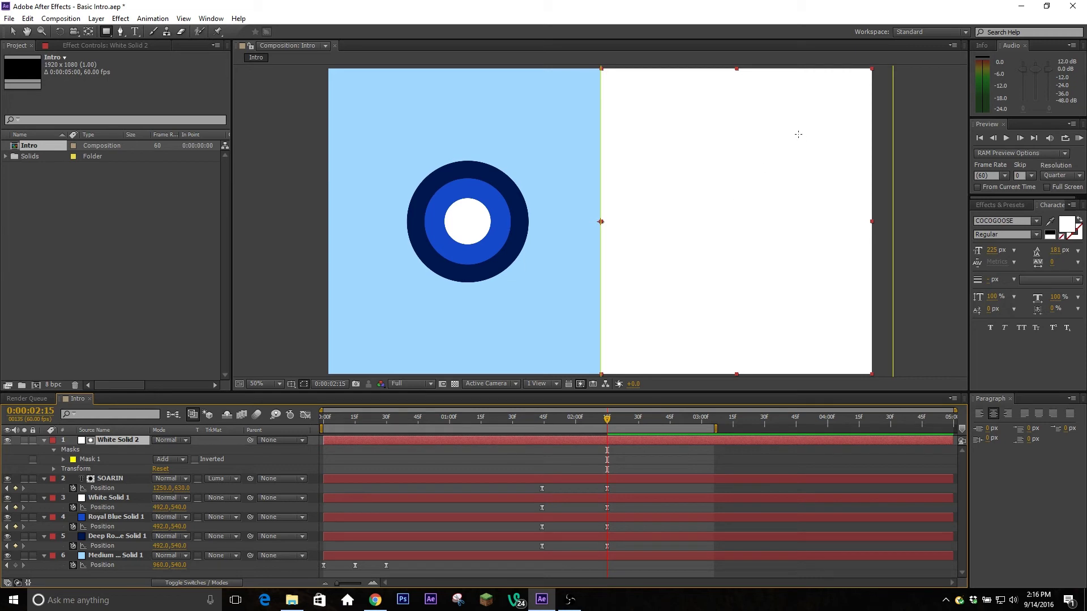
pyautogui.click(542, 423)
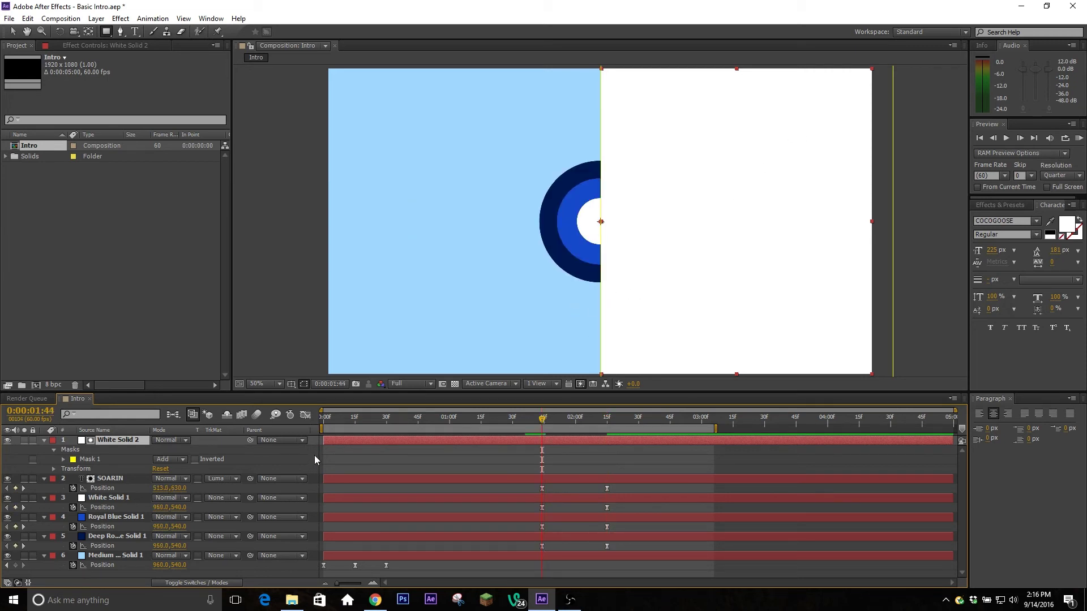
pyautogui.press('m')
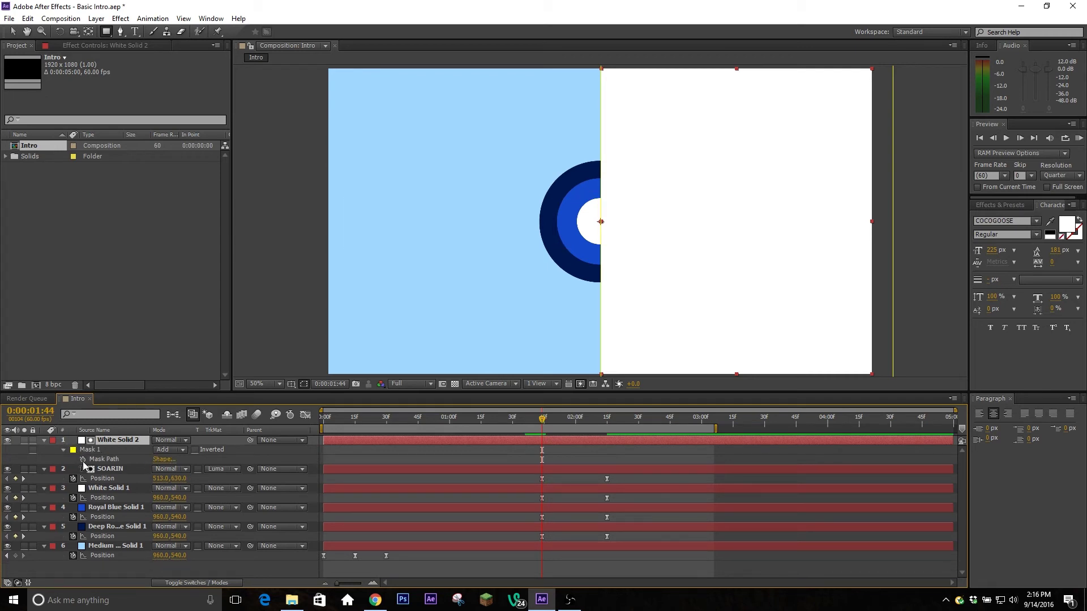
pyautogui.click(82, 460)
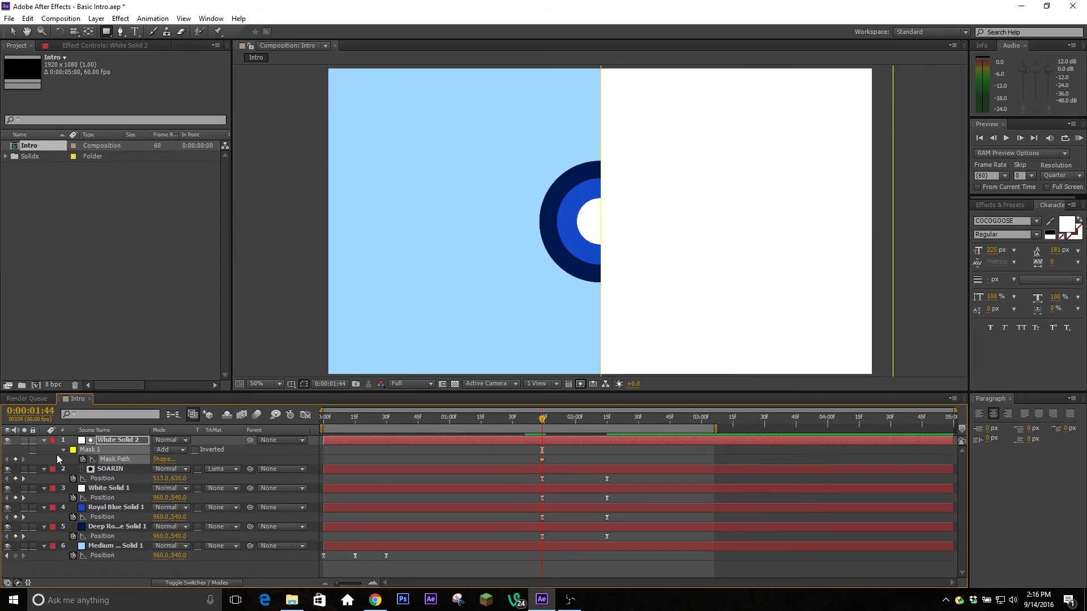
# - At 0:00:02:15, stretch the left edge of White Solid 2's mask to the right edge of the circles
pyautogui.moveTo(576, 423); pyautogui.dragTo(607, 432)
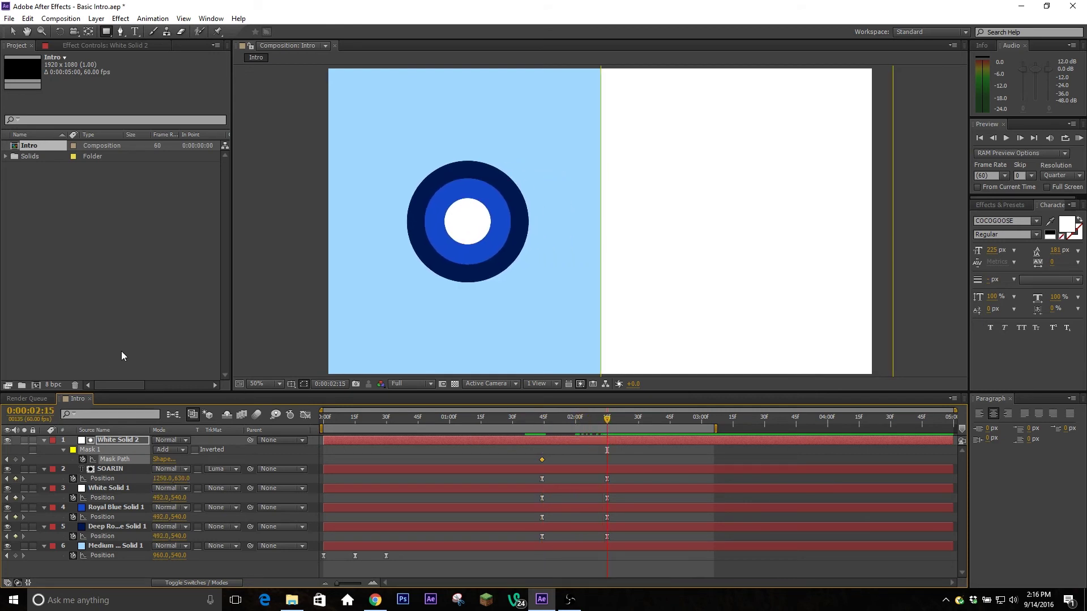
pyautogui.press('v')
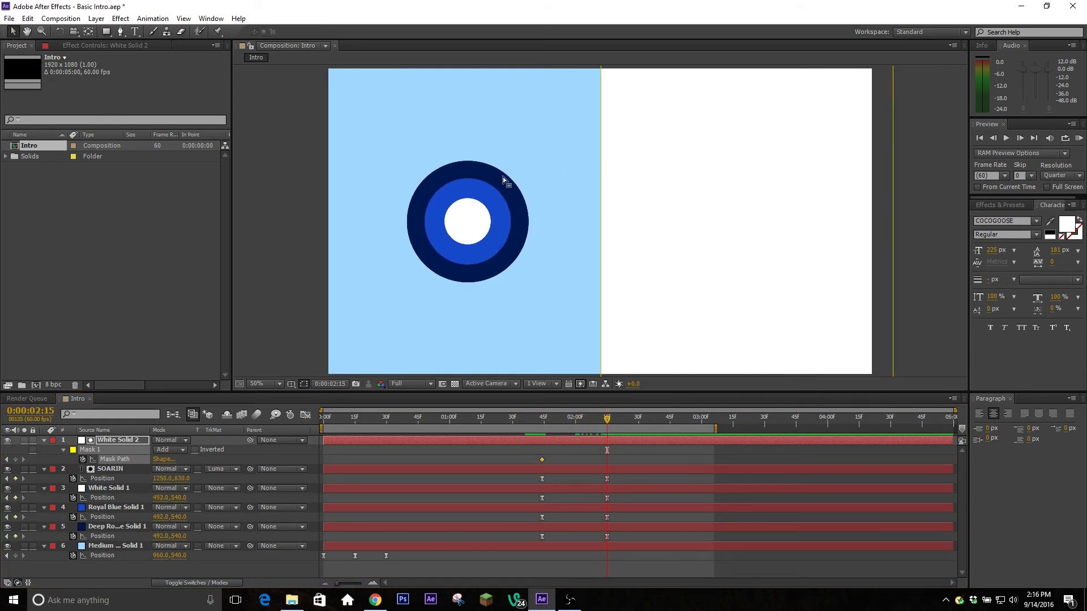
pyautogui.press(',')
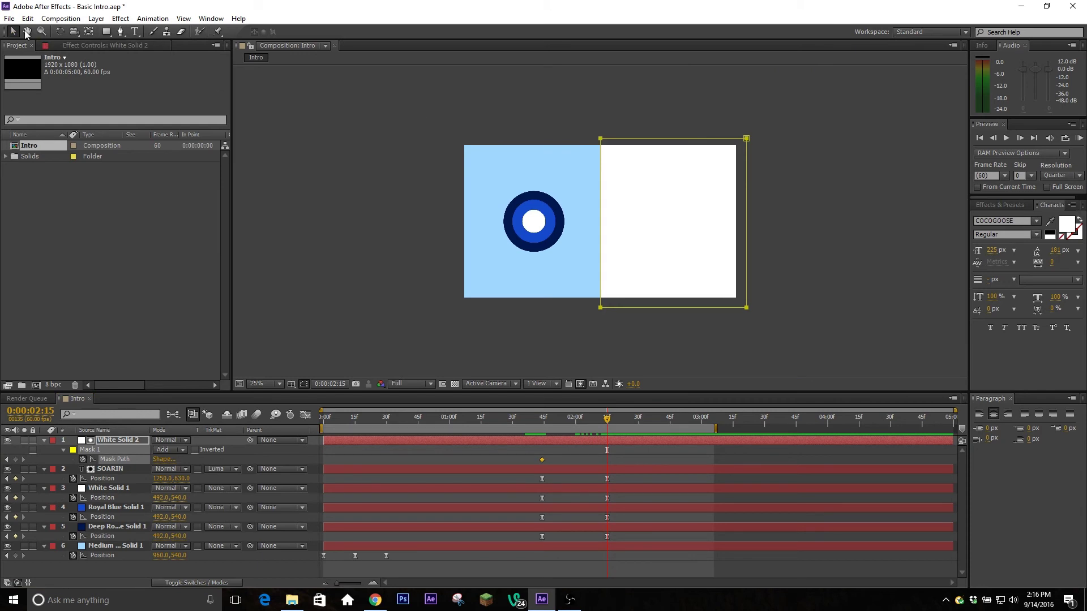
pyautogui.doubleClick(601, 140)
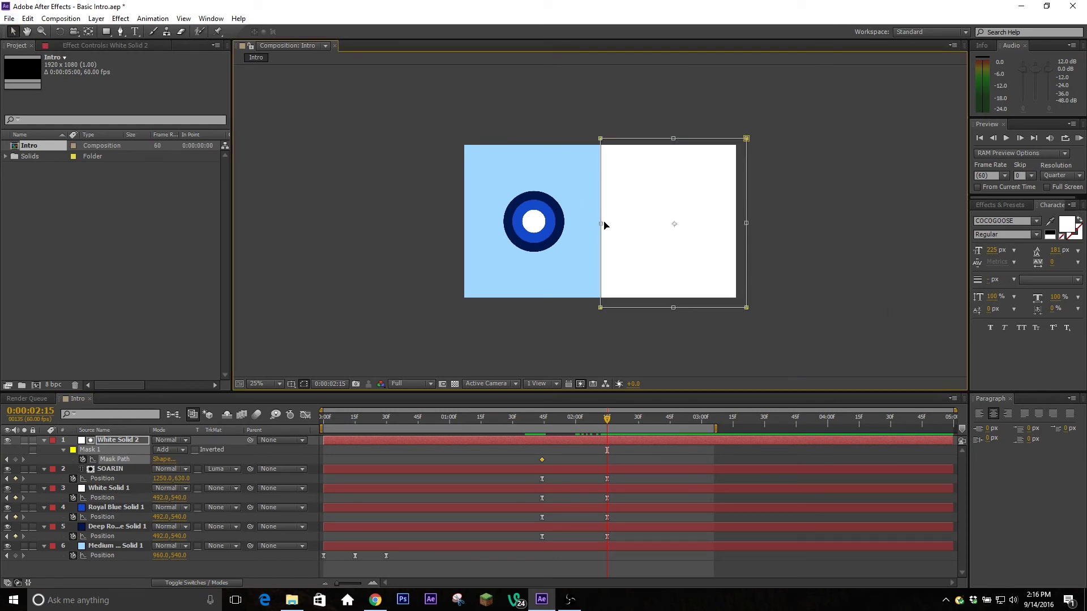
pyautogui.moveTo(602, 223); pyautogui.dragTo(567, 227)
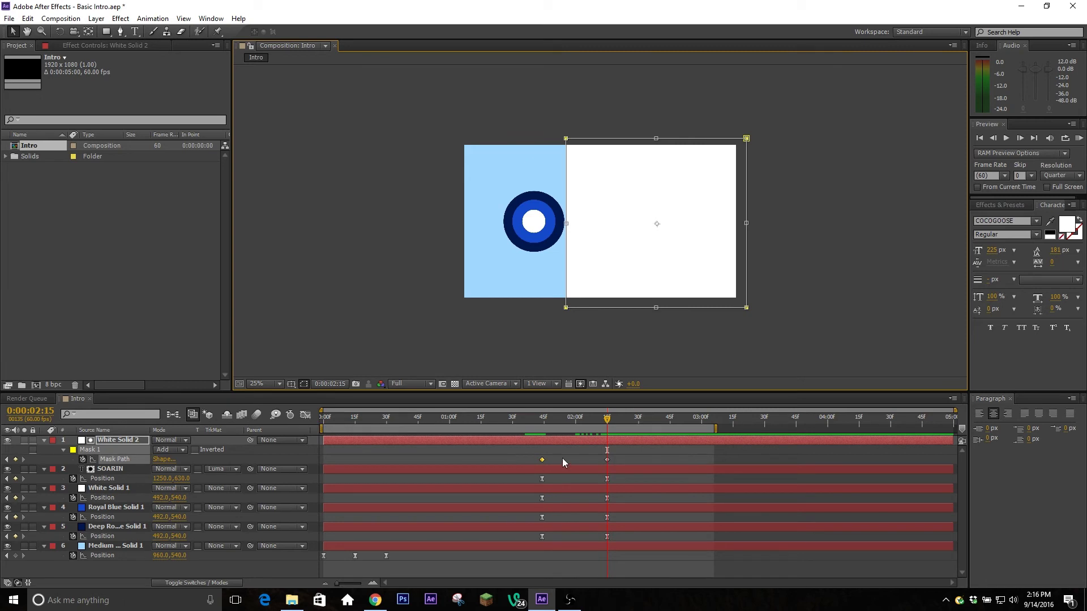
# - Apply easy ease to White Solid 2's two mask path keyframes and shape their speed curve into a sharp central peak
pyautogui.click(305, 415)
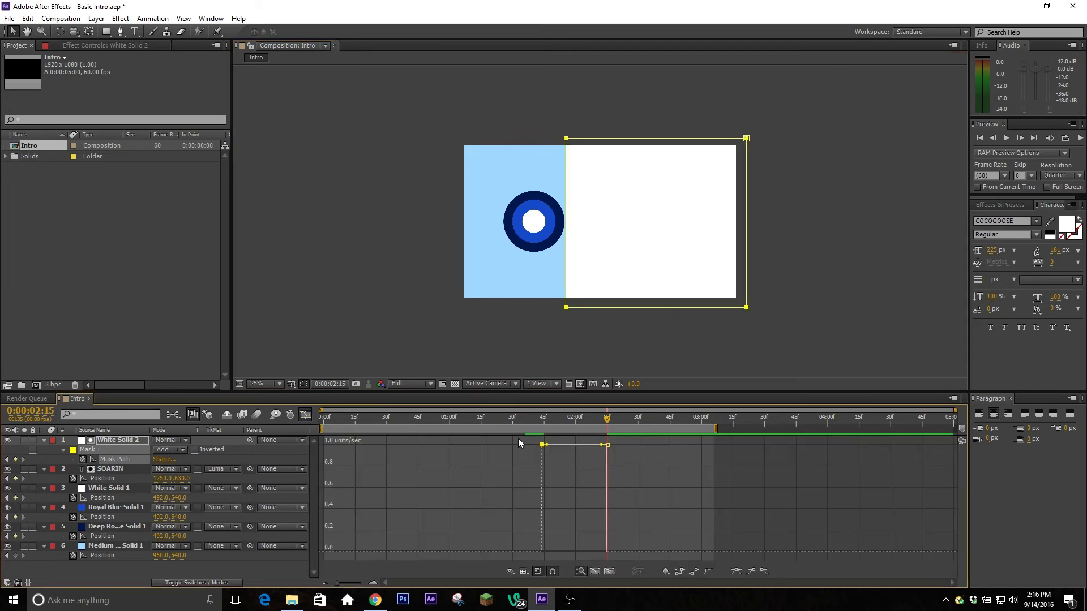
pyautogui.moveTo(518, 443); pyautogui.dragTo(679, 462)
pyautogui.click(736, 571)
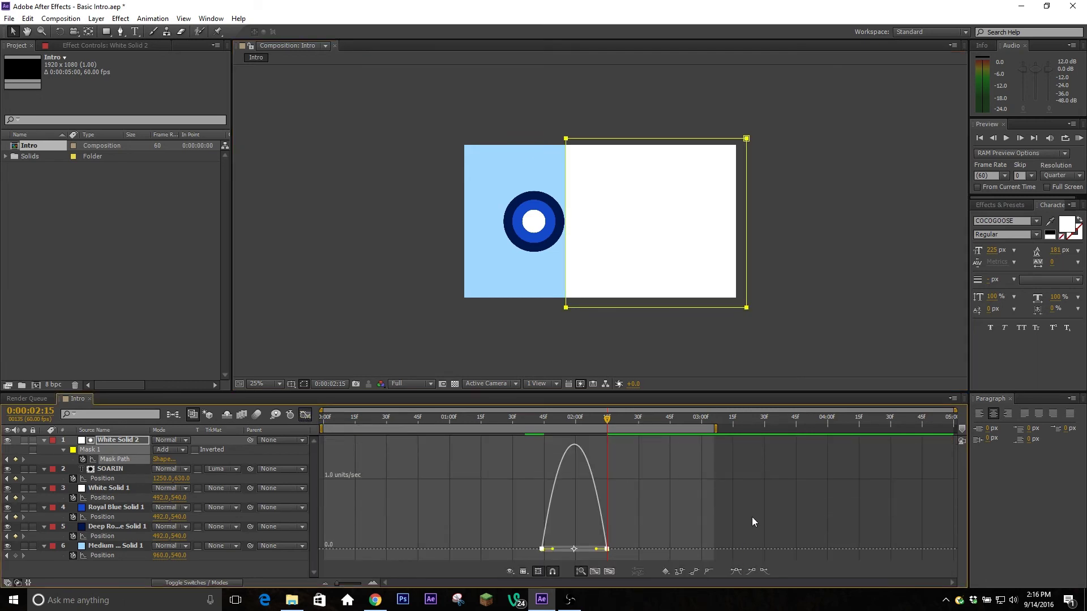
pyautogui.click(607, 552)
pyautogui.moveTo(587, 551); pyautogui.dragTo(566, 553)
pyautogui.click(558, 552)
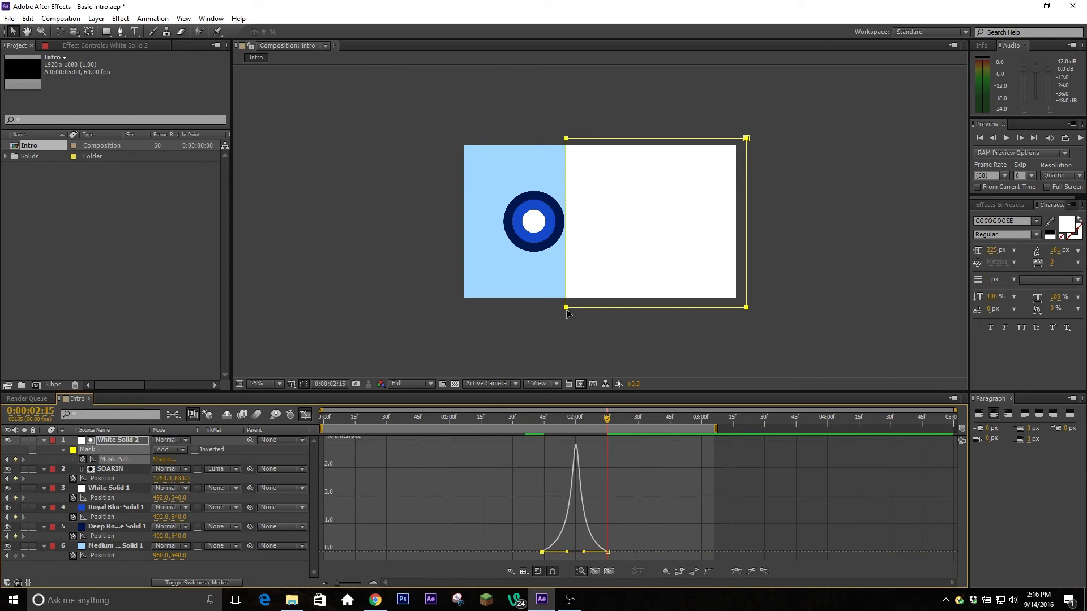
# - Extend the mask's left edge to the centre of the circles at 0:00:02:15, then hide White Solid 2 and check the reveal
pyautogui.click(566, 309)
pyautogui.moveTo(567, 224); pyautogui.dragTo(536, 226)
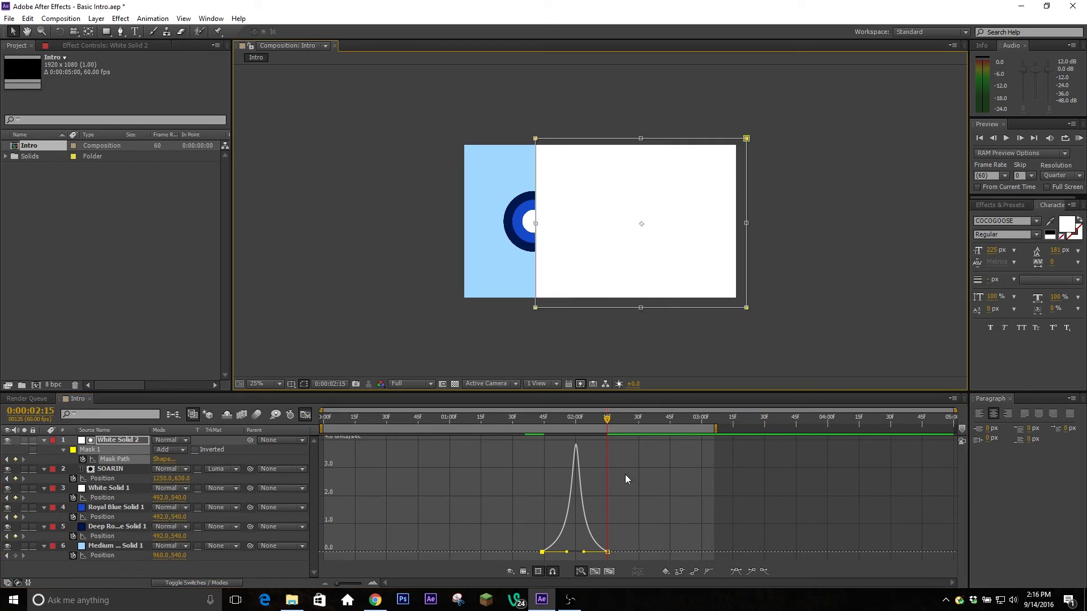
pyautogui.click(625, 474)
pyautogui.click(7, 440)
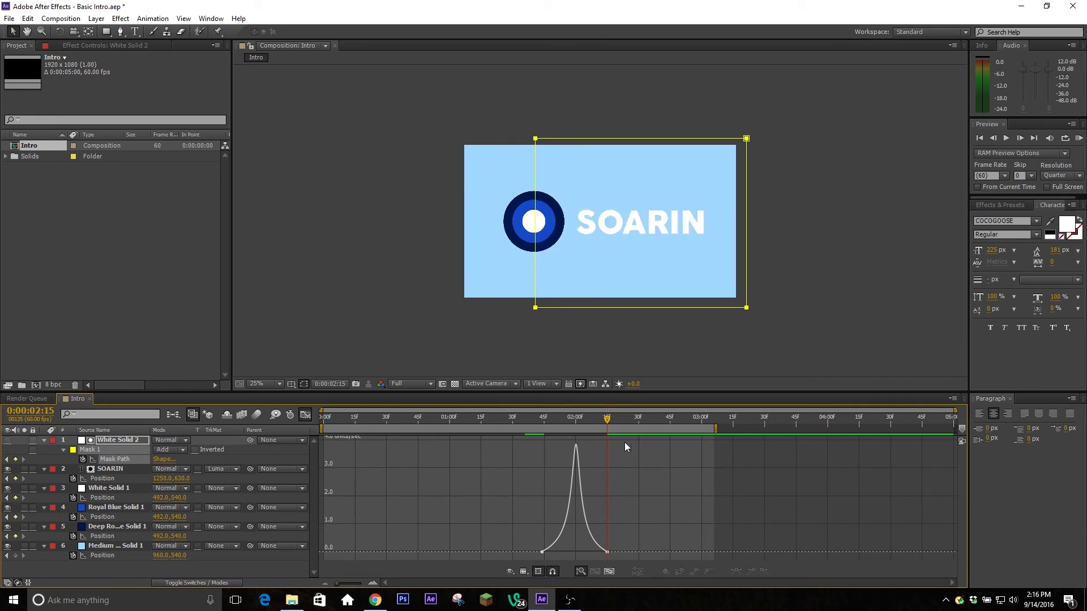
pyautogui.moveTo(536, 429); pyautogui.dragTo(567, 464)
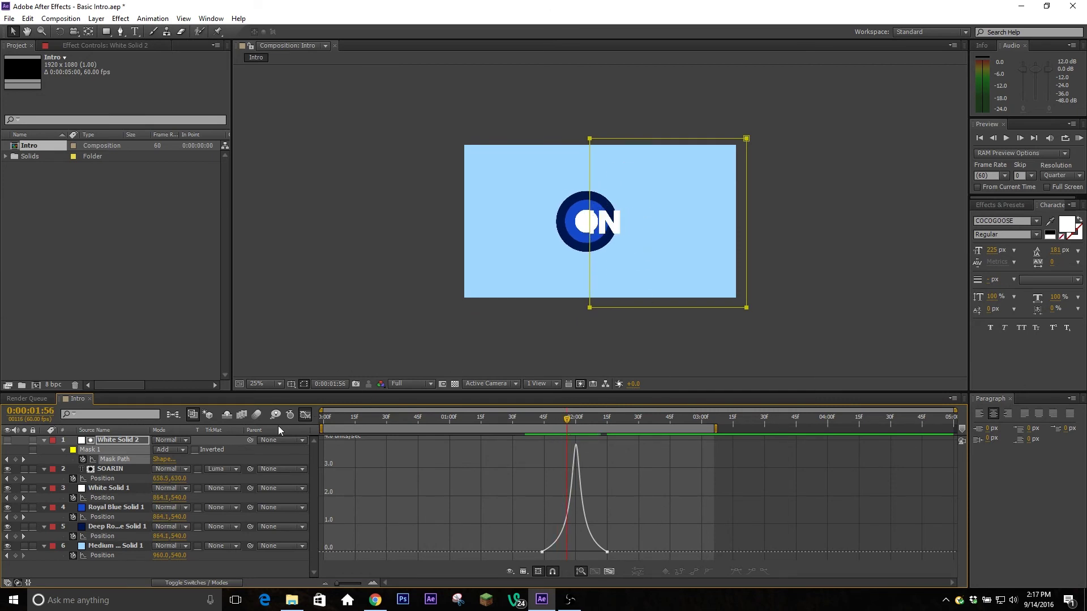
# - Move the White Solid 2 and SOARIN layers below the circle layers, just above the background, and check the text reveal
pyautogui.click(305, 415)
pyautogui.click(113, 441)
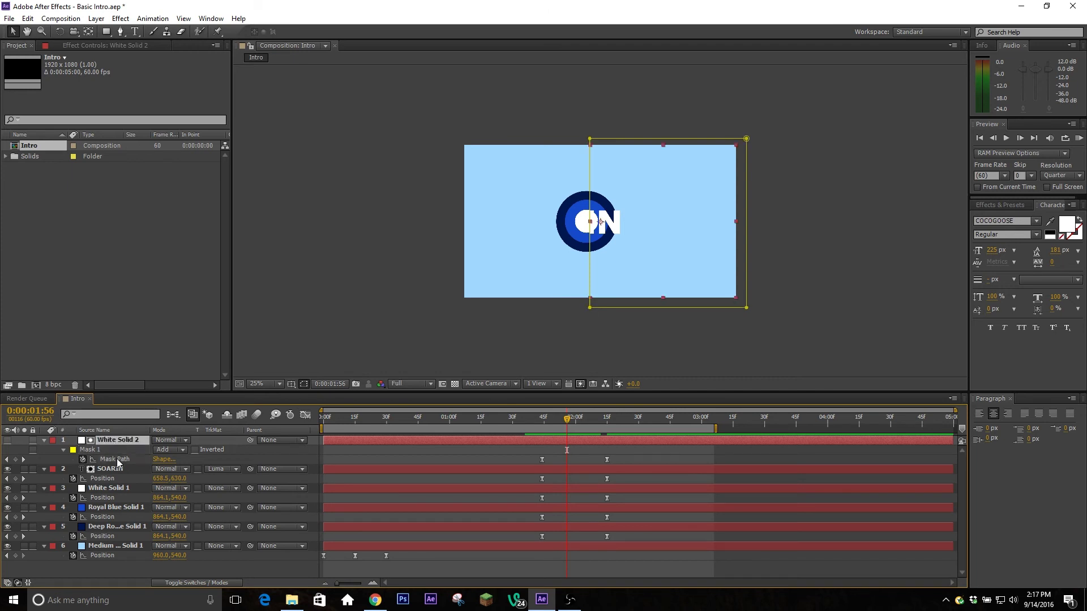
pyautogui.click(113, 469)
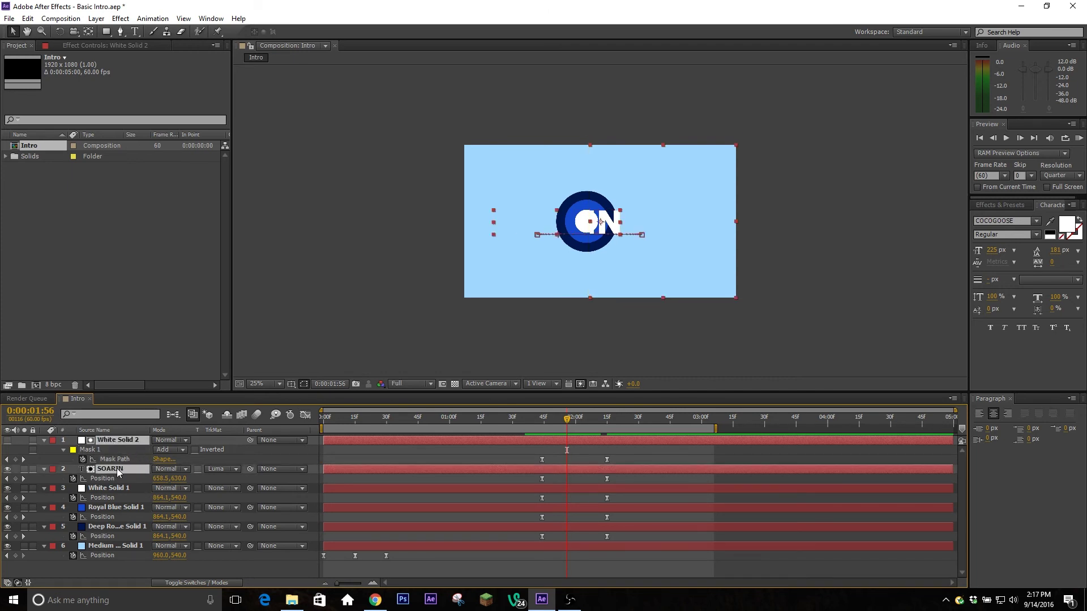
pyautogui.moveTo(117, 472); pyautogui.dragTo(188, 539)
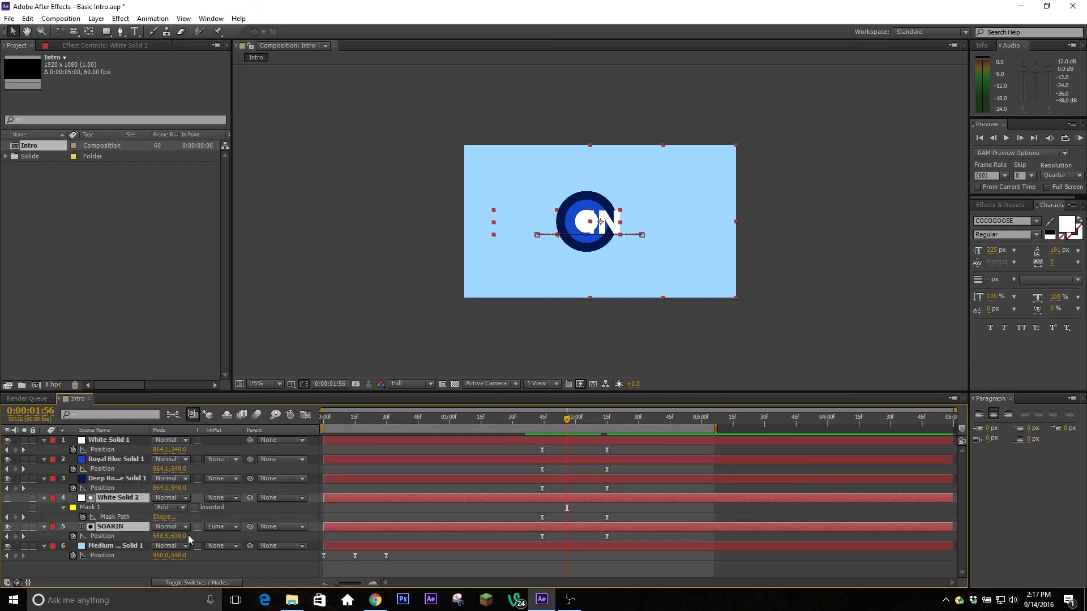
pyautogui.click(728, 569)
pyautogui.click(555, 420)
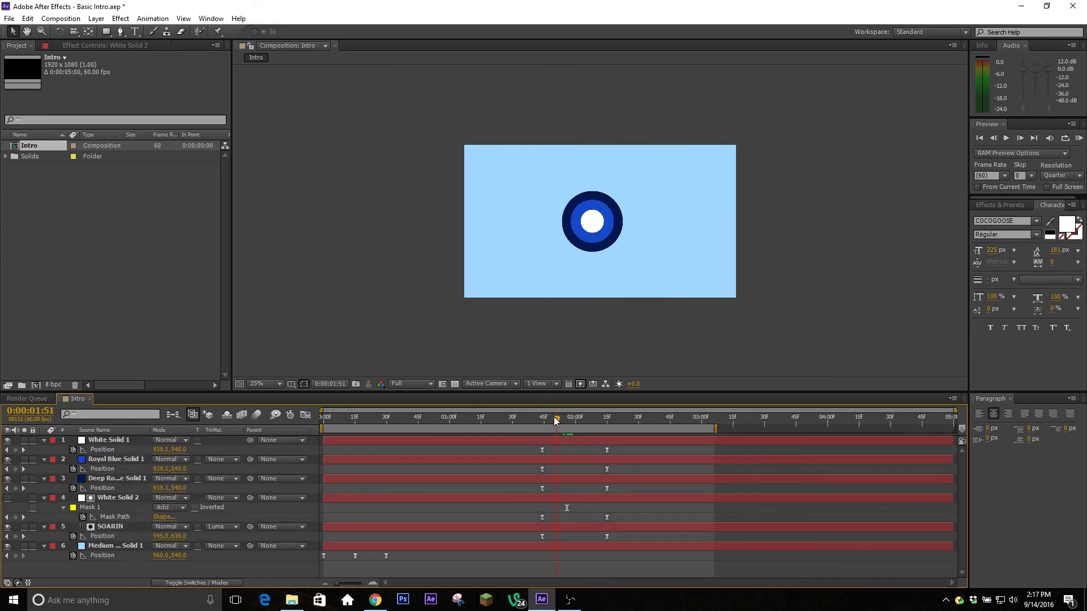
pyautogui.moveTo(556, 419); pyautogui.dragTo(608, 455)
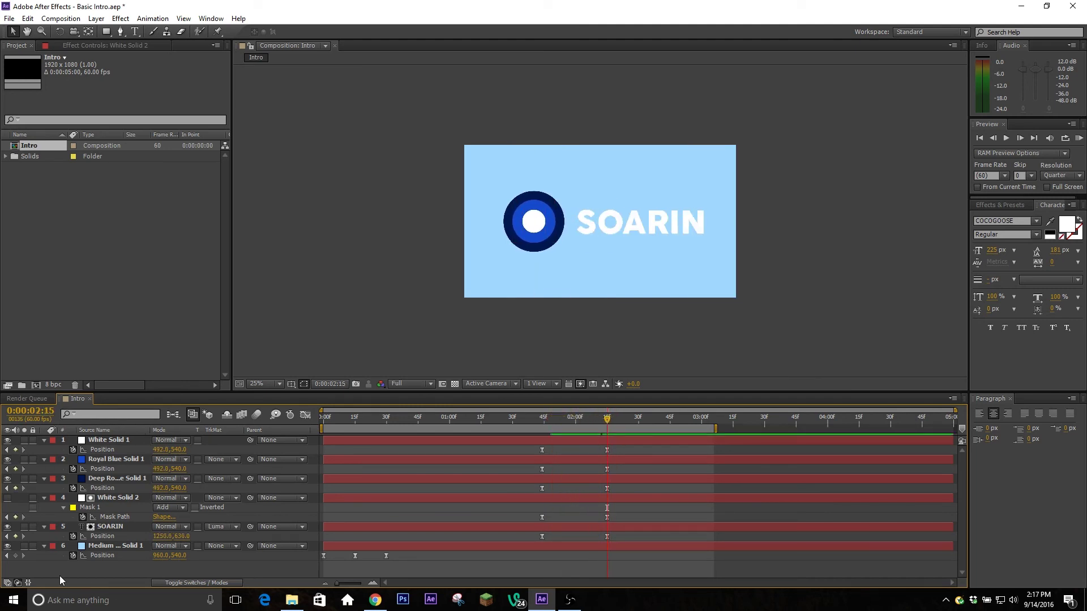
# - Add a Drop Shadow layer style to the SOARIN text layer
pyautogui.click(124, 527)
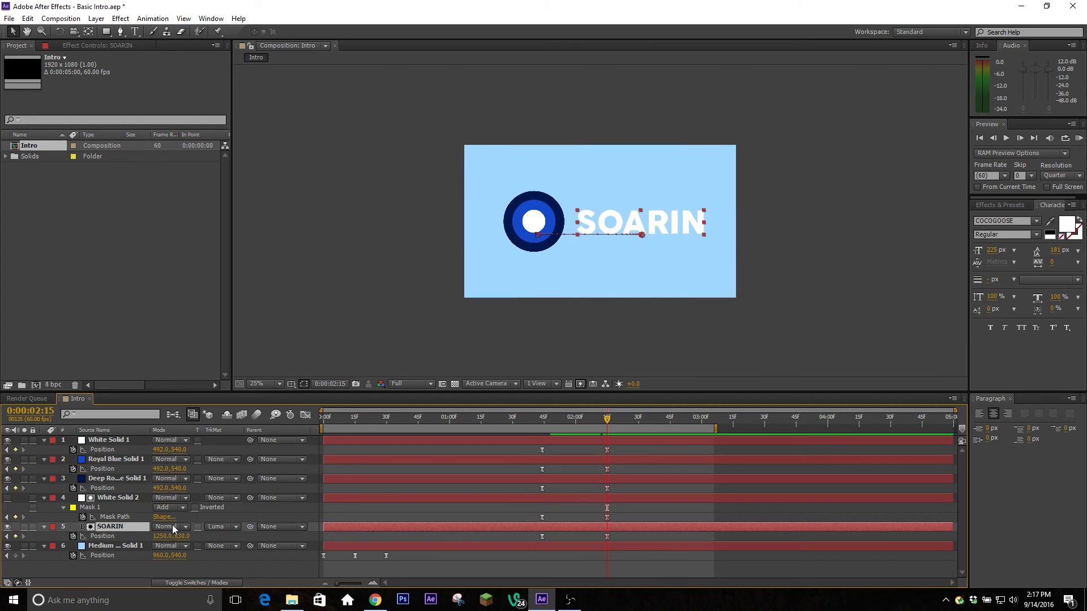
pyautogui.rightClick(494, 526)
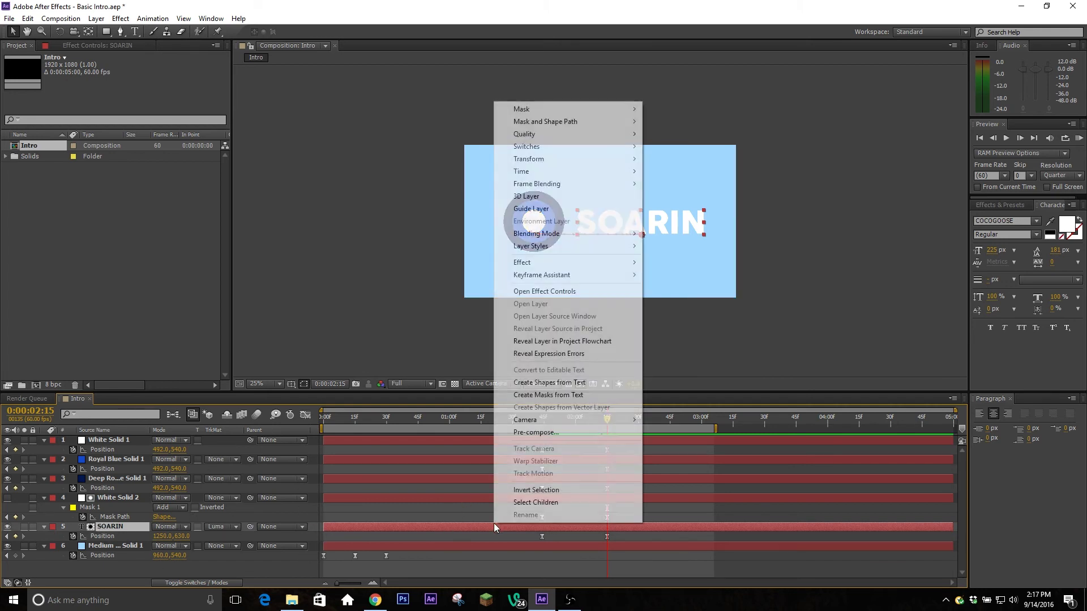
pyautogui.moveTo(573, 246)
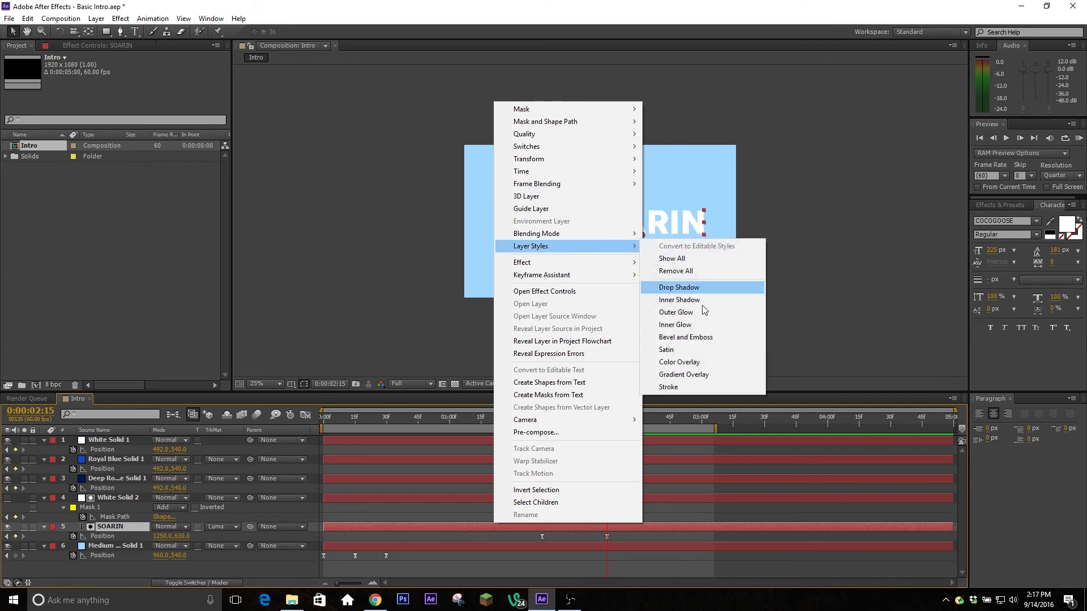
pyautogui.click(711, 286)
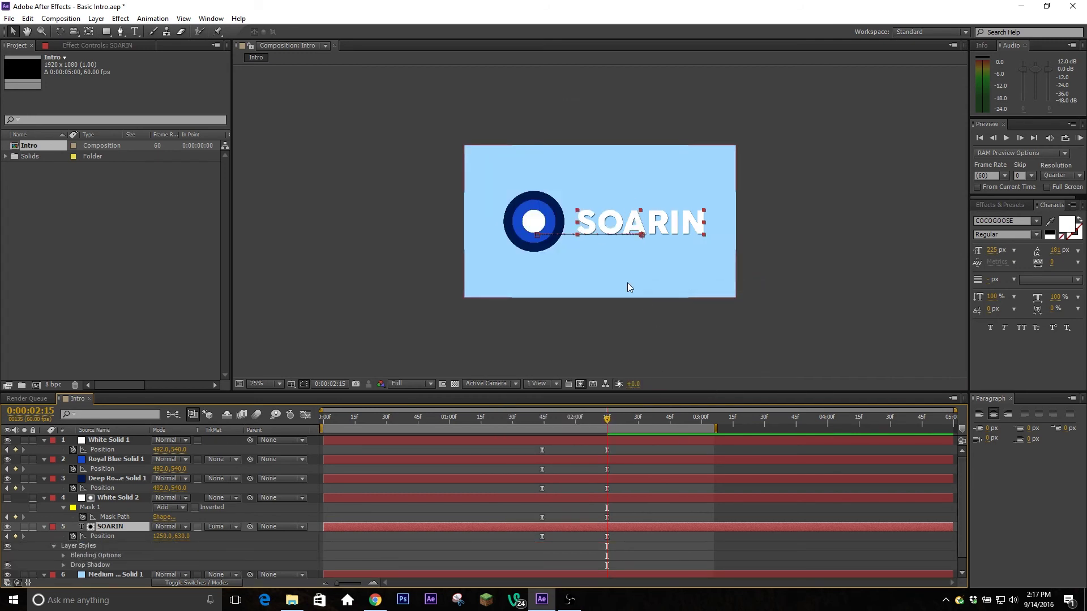
# - Try the SOARIN drop shadow with distance 10, spread 38% and size 40, and undo the changes
pyautogui.click(64, 565)
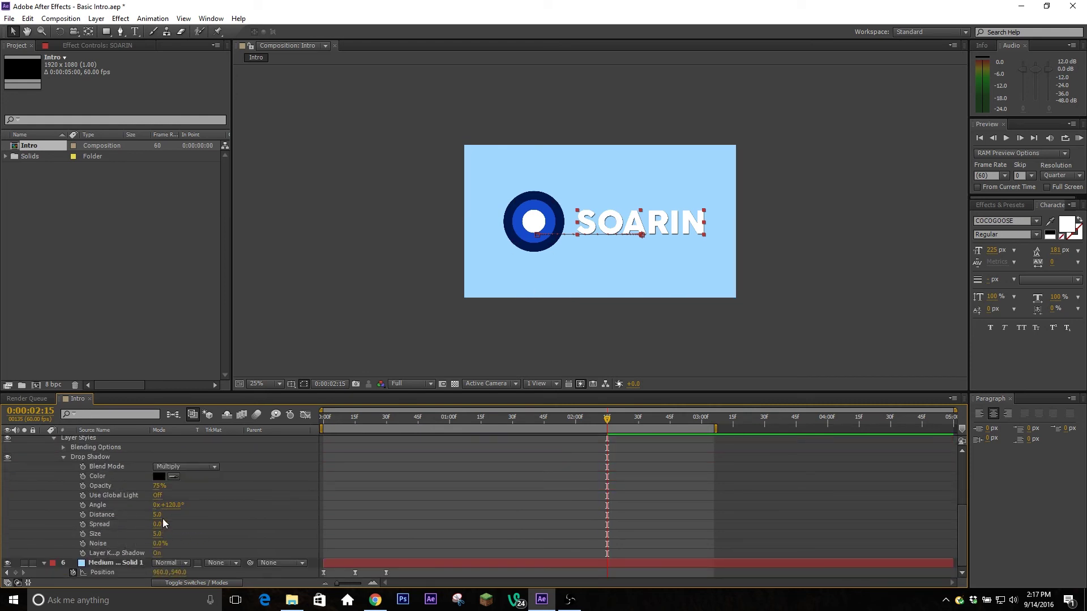
pyautogui.moveTo(162, 519)
pyautogui.mouseDown()
pyautogui.moveTo(158, 537)
pyautogui.moveTo(180, 525)
pyautogui.moveTo(166, 535)
pyautogui.mouseUp()
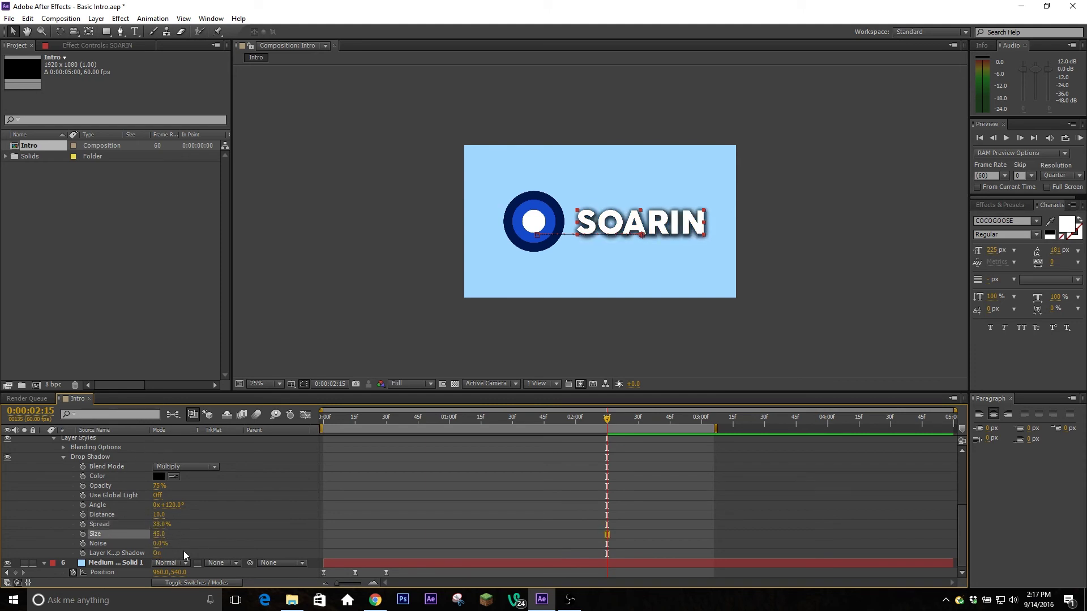
pyautogui.hotkey('ctrl', 'z')
pyautogui.hotkey('ctrl', 'z')
pyautogui.hotkey('ctrl', 'z')
pyautogui.hotkey('ctrl', 'z')
pyautogui.hotkey('ctrl', 'z')
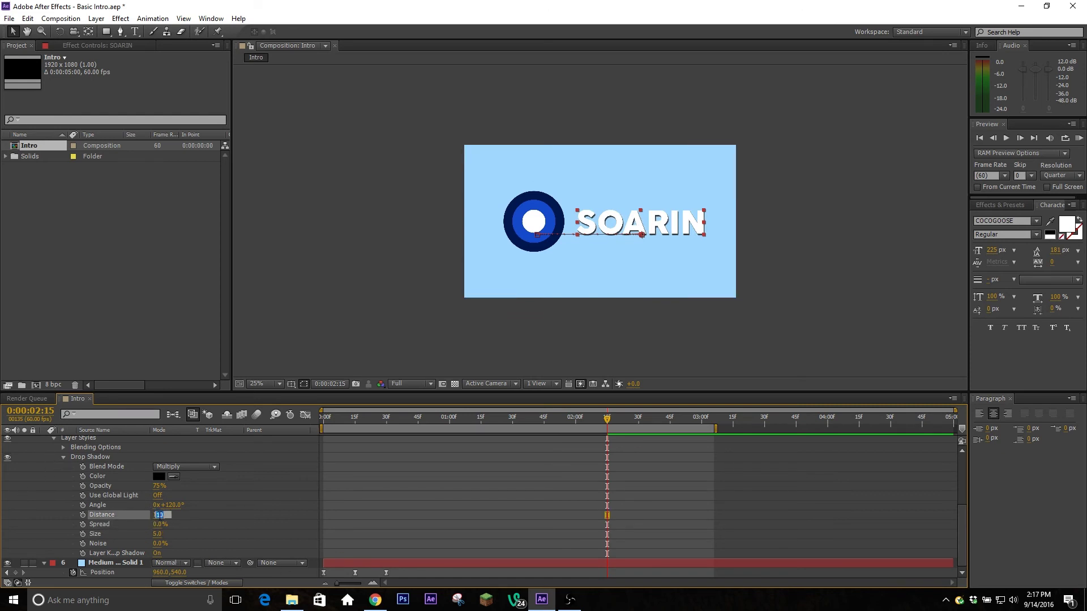
# - Collapse the SOARIN layer's drop shadow settings and save the project
pyautogui.moveTo(160, 516); pyautogui.dragTo(159, 518)
pyautogui.click(63, 456)
pyautogui.scroll(2, 714, 376)
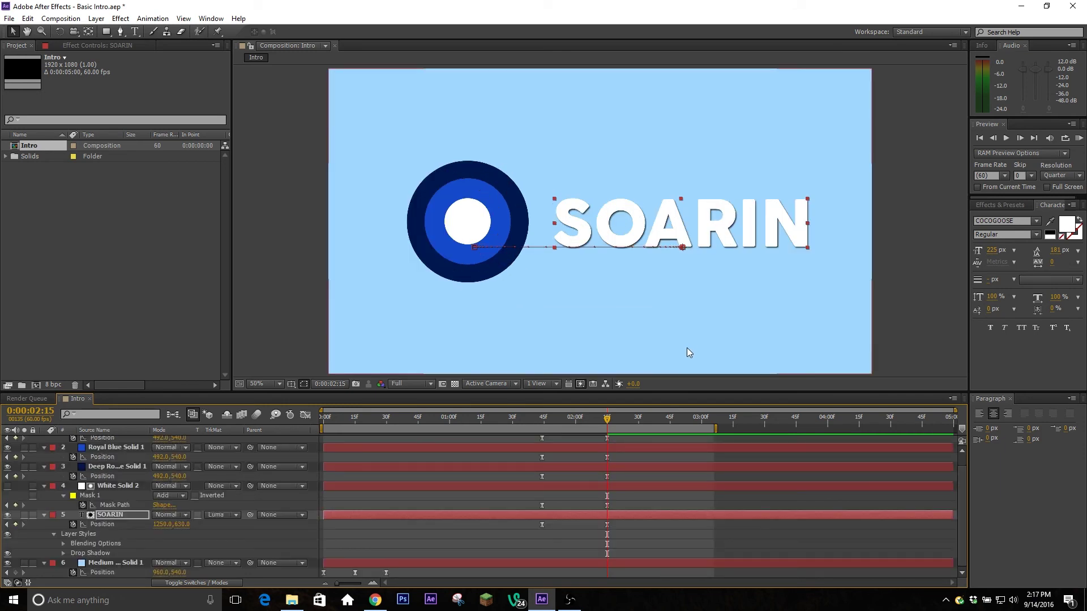
pyautogui.hotkey('ctrl', 's')
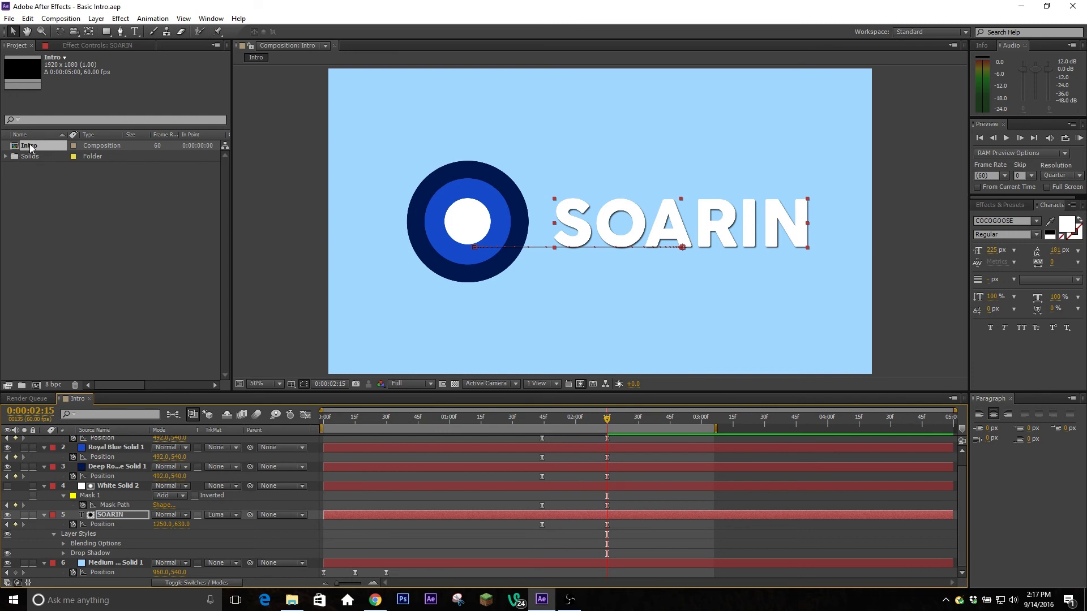
# - Create a new composition from the Intro composition so that Intro is nested inside it as a layer
pyautogui.click(36, 146)
pyautogui.moveTo(37, 144); pyautogui.dragTo(77, 134)
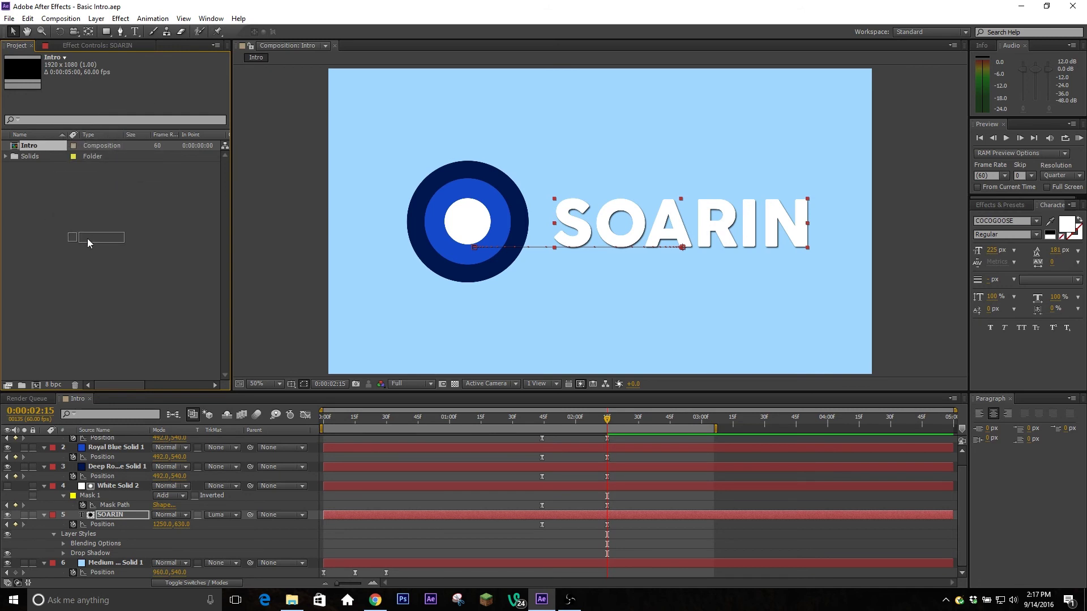
pyautogui.moveTo(88, 243); pyautogui.dragTo(85, 335)
pyautogui.moveTo(36, 386)
pyautogui.mouseDown()
pyautogui.moveTo(50, 325)
pyautogui.moveTo(35, 374)
pyautogui.mouseUp()
pyautogui.moveTo(34, 145); pyautogui.dragTo(36, 385)
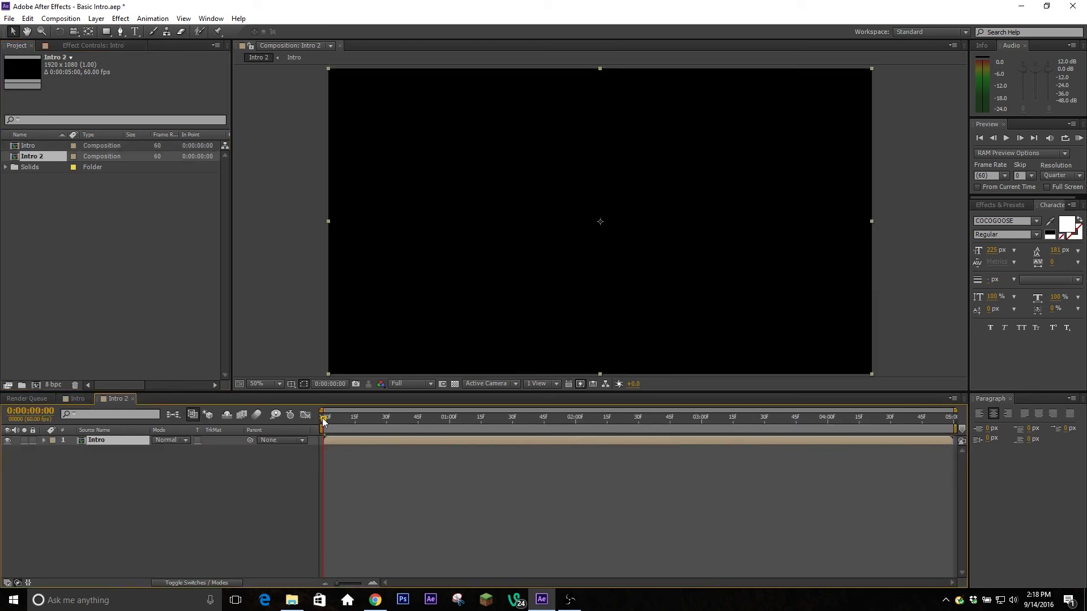
# - Start keyframing the nested Intro layer's position at 0:00:04:00
pyautogui.moveTo(325, 420); pyautogui.dragTo(744, 436)
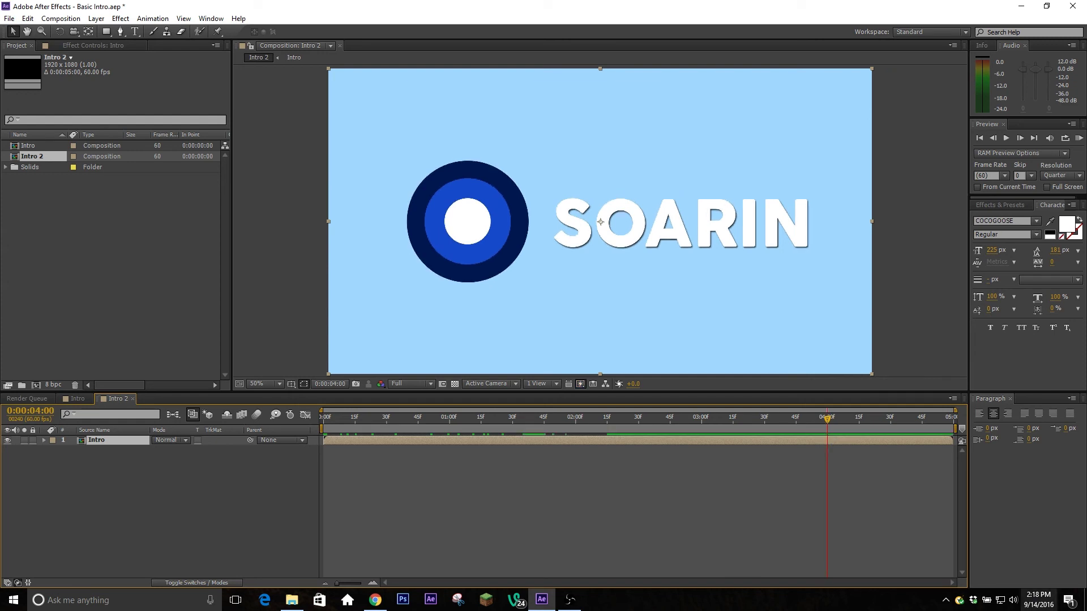
pyautogui.press('p')
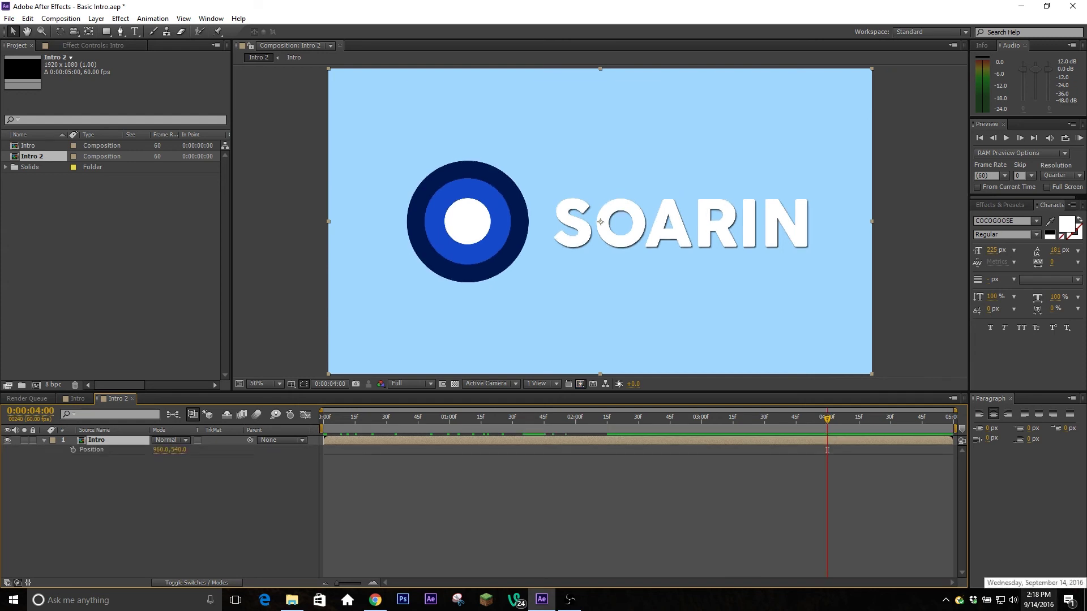
pyautogui.click(73, 449)
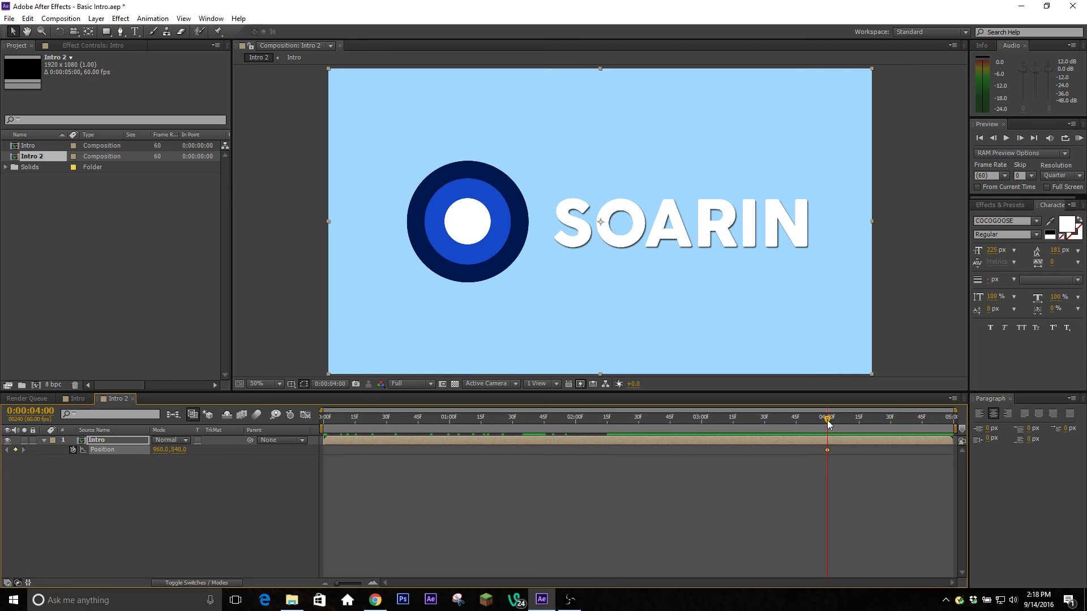
# - Keyframe the Intro layer's vertical position at about 485 at 0:00:04:15 and 1745 at 0:00:04:30
pyautogui.moveTo(827, 422); pyautogui.dragTo(859, 434)
pyautogui.moveTo(179, 451); pyautogui.dragTo(136, 462)
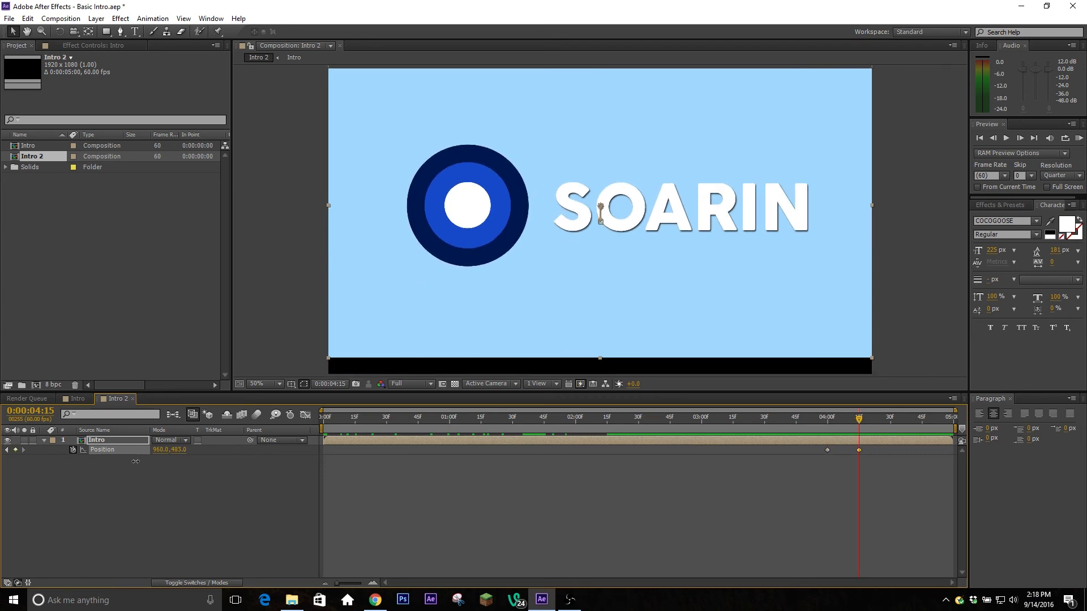
pyautogui.moveTo(859, 422); pyautogui.dragTo(889, 428)
pyautogui.moveTo(181, 451); pyautogui.dragTo(832, 510)
# - Set the spatial interpolation of all three Intro position keyframes to Linear
pyautogui.moveTo(908, 456); pyautogui.dragTo(826, 450)
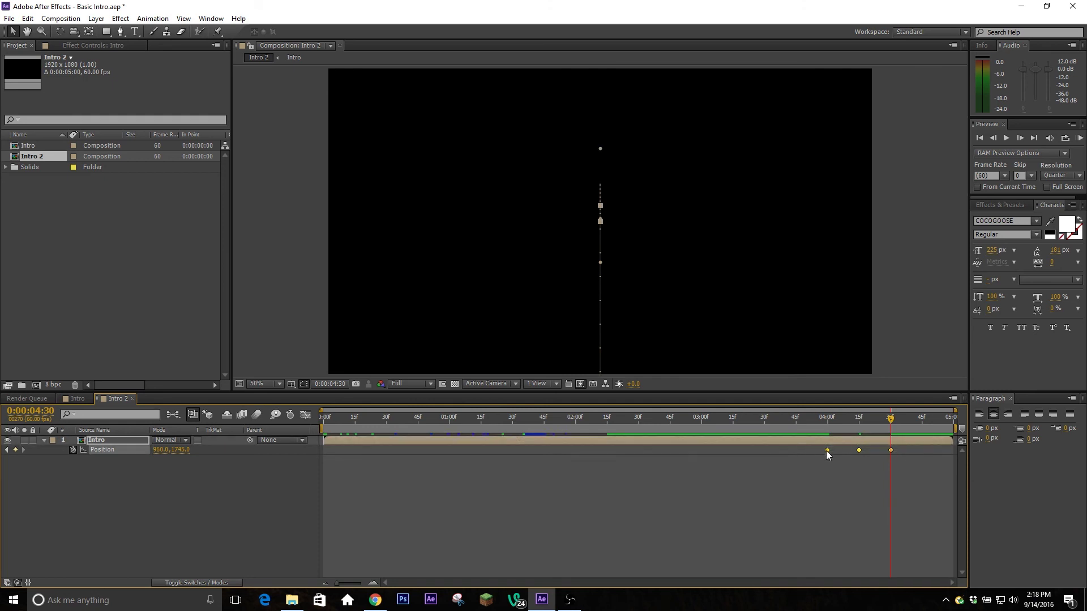
pyautogui.rightClick(828, 450)
pyautogui.click(906, 541)
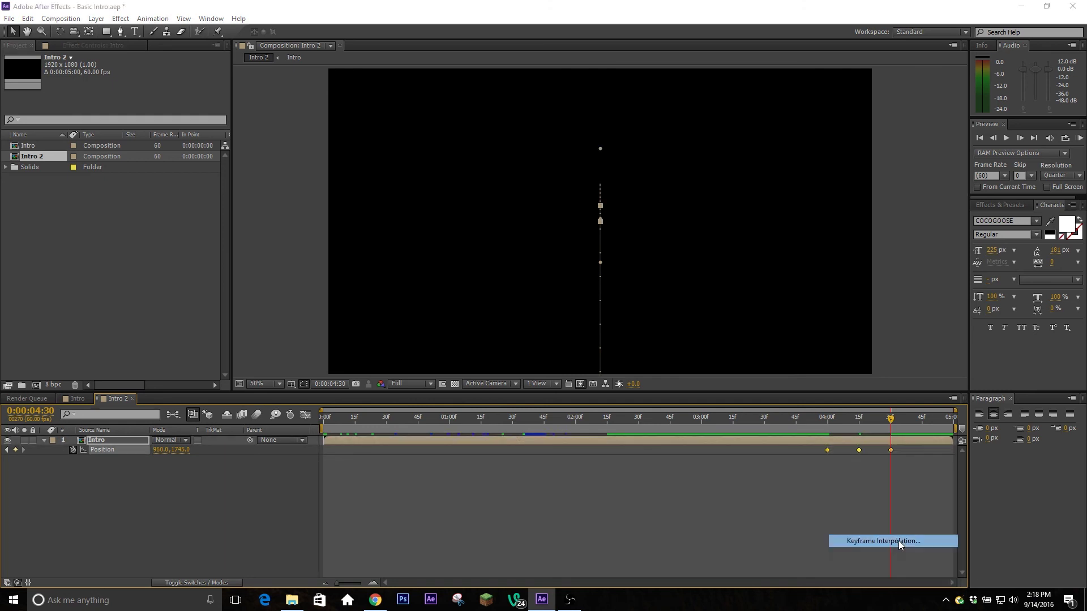
pyautogui.click(564, 280)
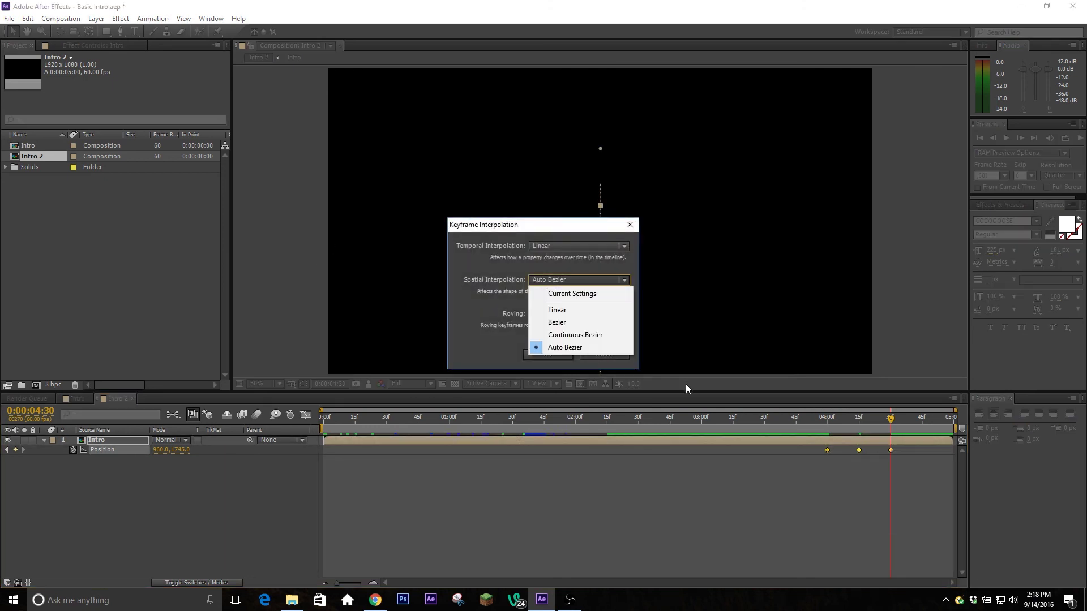
pyautogui.click(585, 312)
pyautogui.click(554, 354)
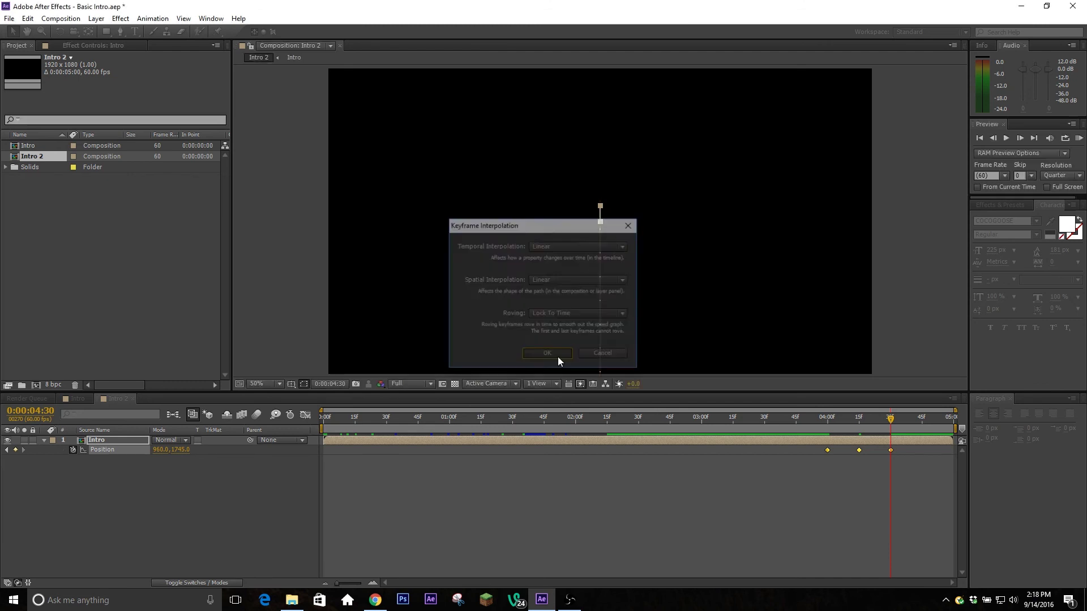
# - Apply Easy Ease to all three Intro position keyframes in the graph editor
pyautogui.click(305, 416)
pyautogui.moveTo(809, 439); pyautogui.dragTo(956, 558)
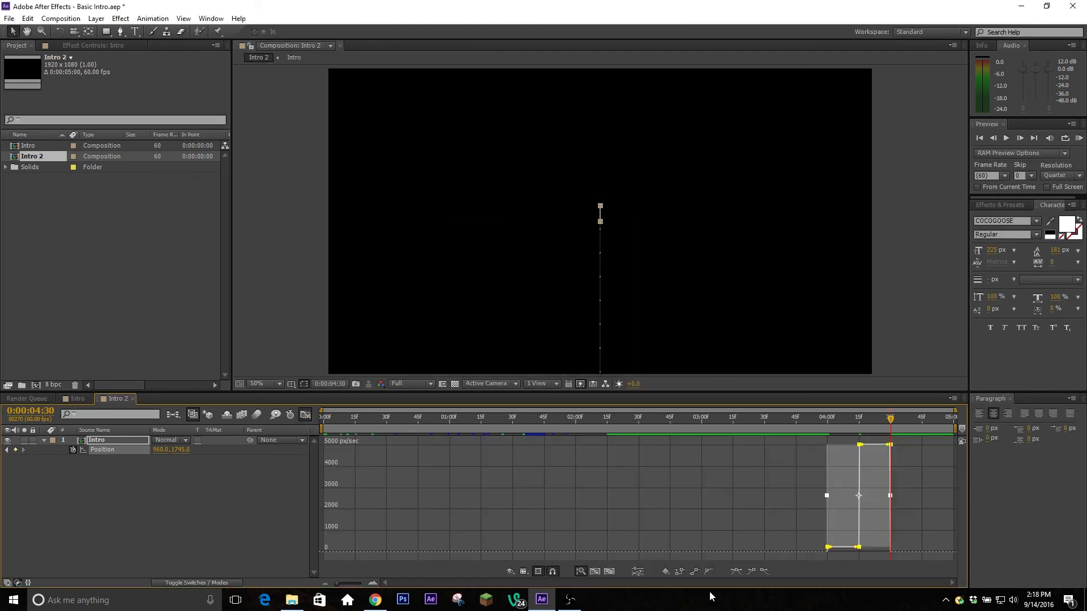
pyautogui.click(742, 573)
pyautogui.click(919, 529)
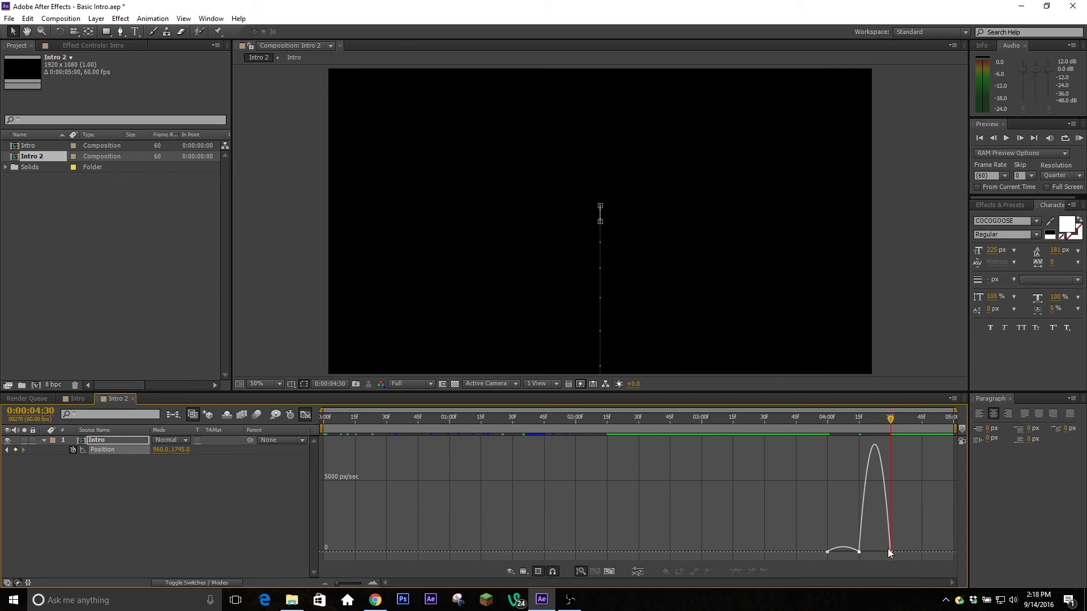
# - Reshape the Intro position speed graph so the drop starts slowly and accelerates sharply to about 20000 px/sec at the last keyframe
pyautogui.click(827, 552)
pyautogui.moveTo(853, 552); pyautogui.dragTo(888, 406)
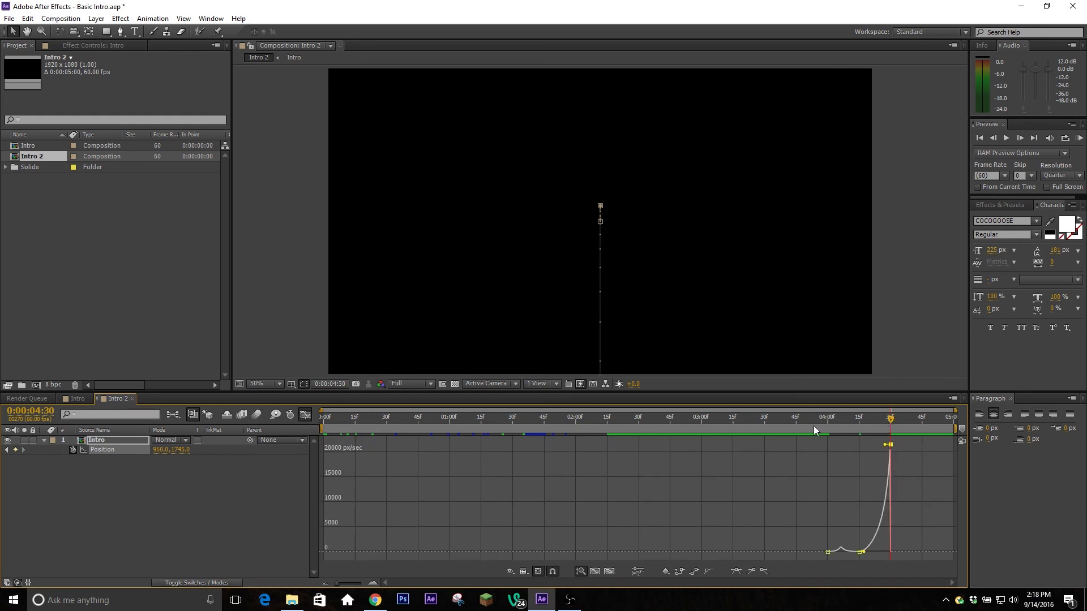
pyautogui.moveTo(813, 426); pyautogui.dragTo(840, 502)
pyautogui.click(305, 415)
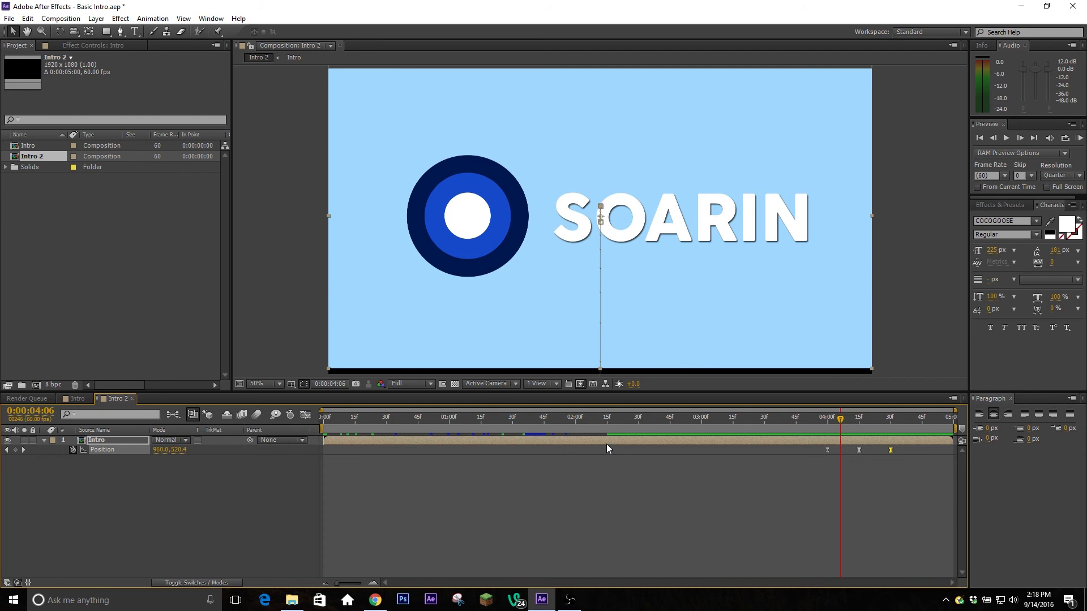
# - At 0:00:04:00, add a 1920 × 1080 solid in the dark navy sampled from the logo's outer circle
pyautogui.moveTo(844, 422); pyautogui.dragTo(812, 446)
pyautogui.rightClick(829, 456)
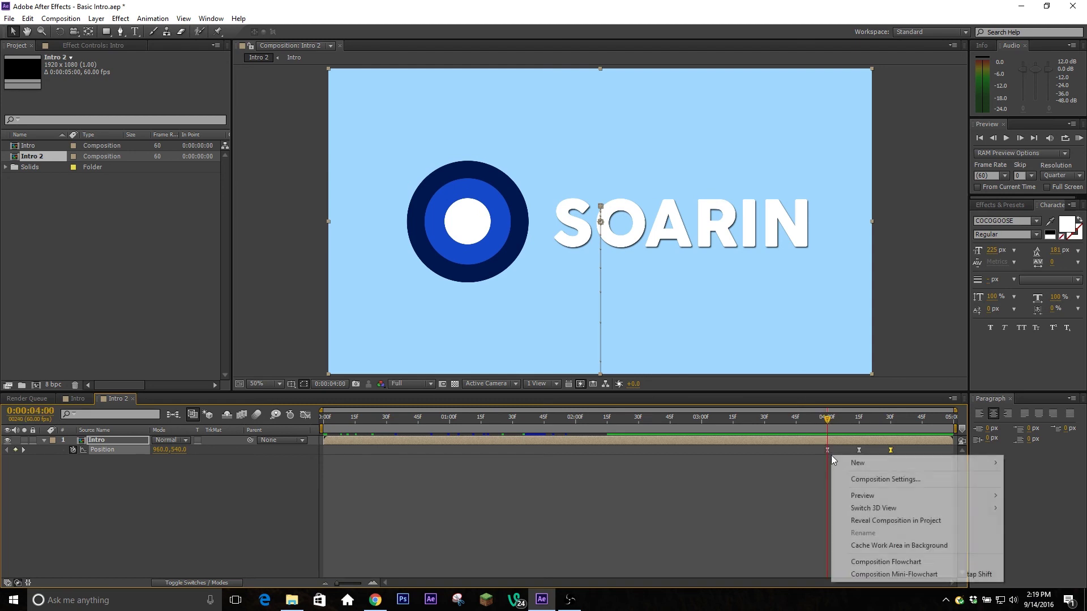
pyautogui.click(96, 19)
pyautogui.click(96, 18)
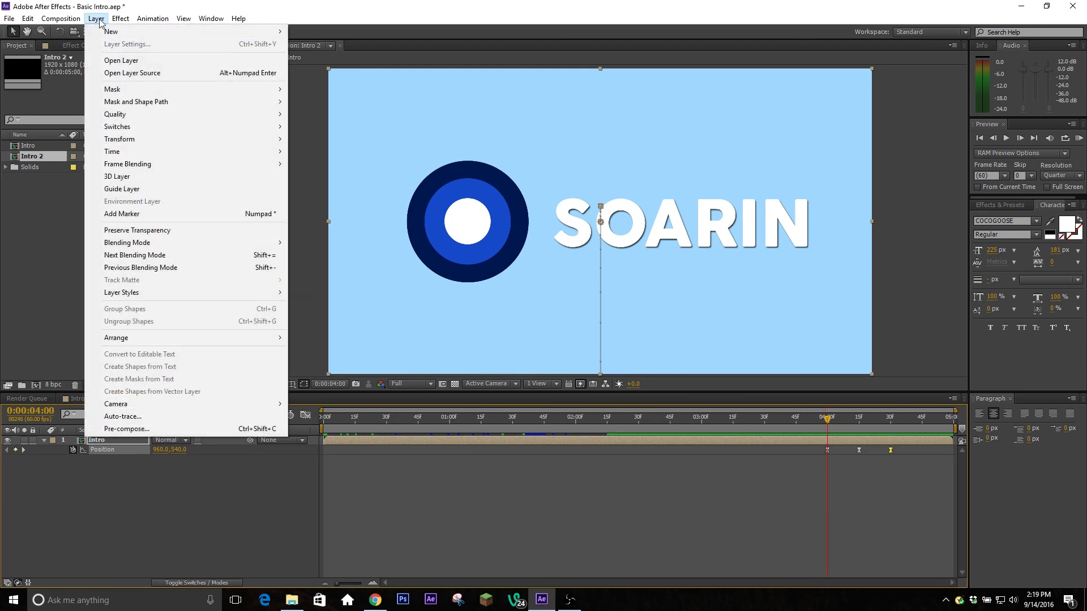
pyautogui.moveTo(109, 32)
pyautogui.click(325, 43)
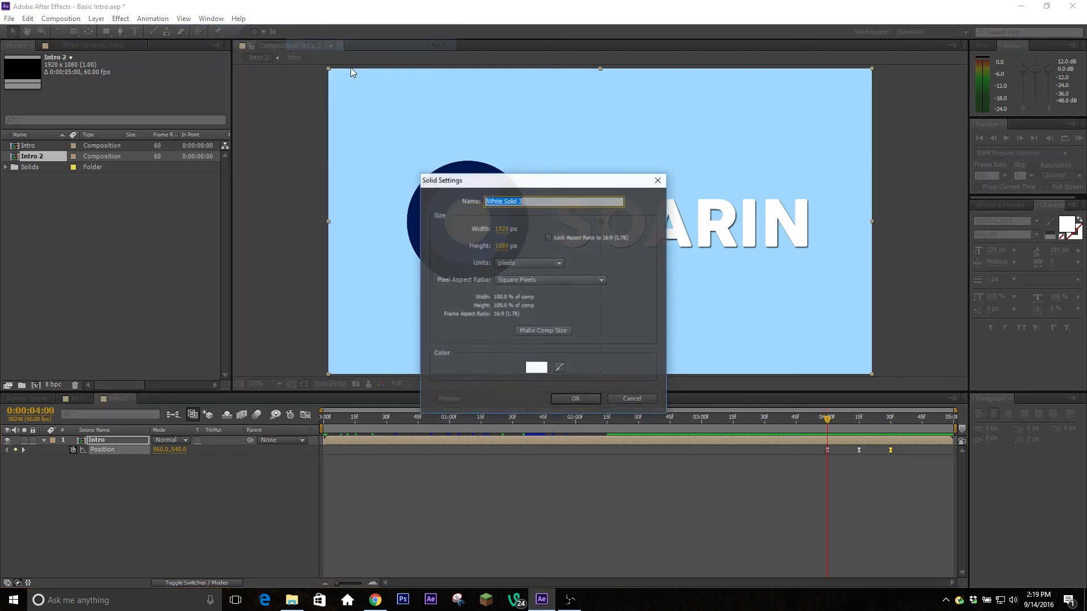
pyautogui.click(537, 368)
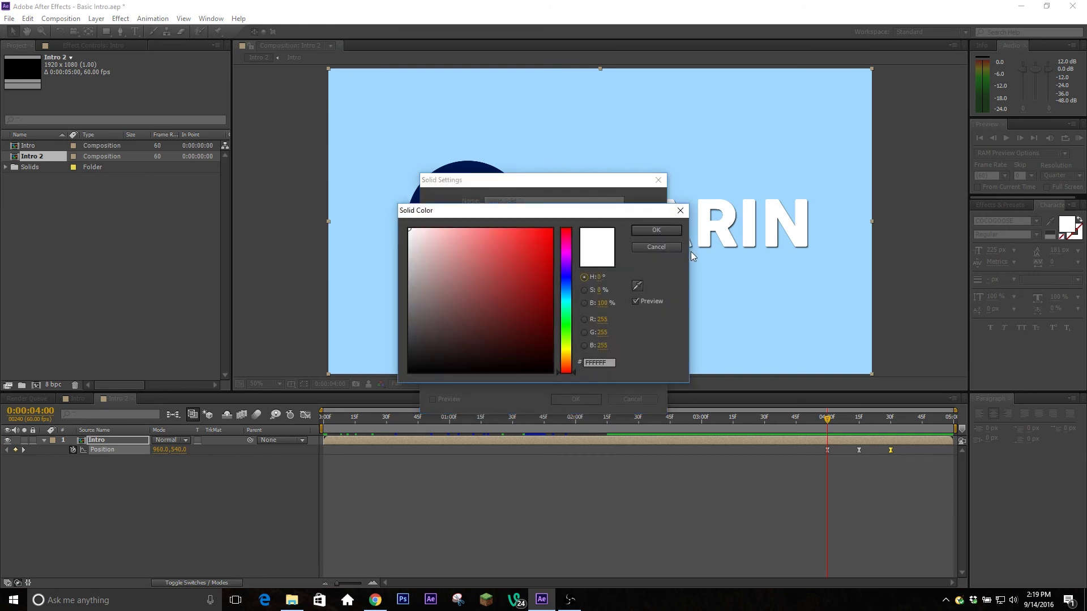
pyautogui.click(661, 248)
pyautogui.click(560, 369)
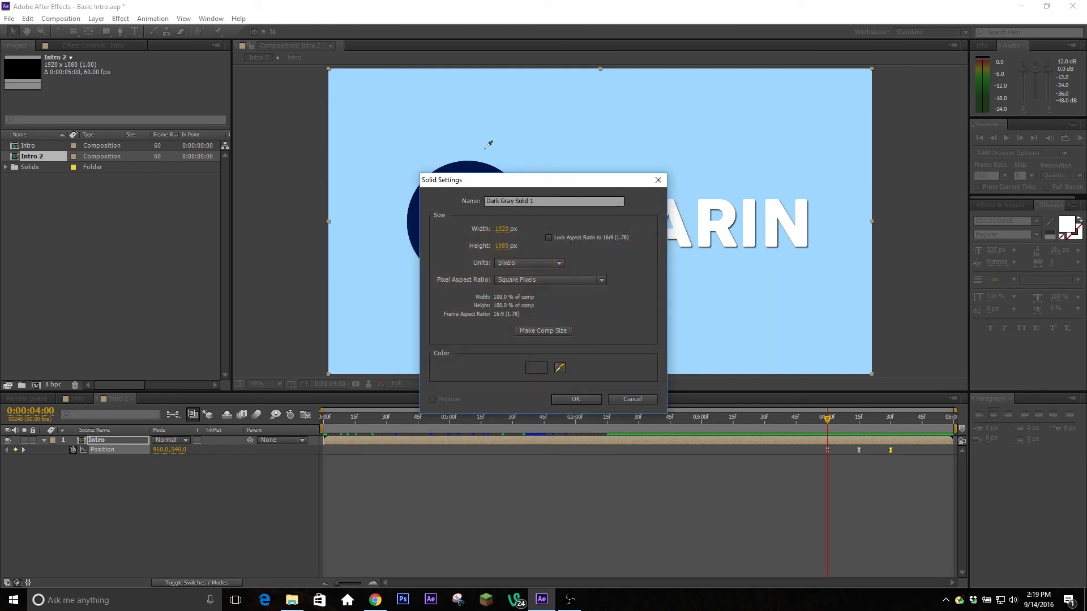
pyautogui.click(588, 398)
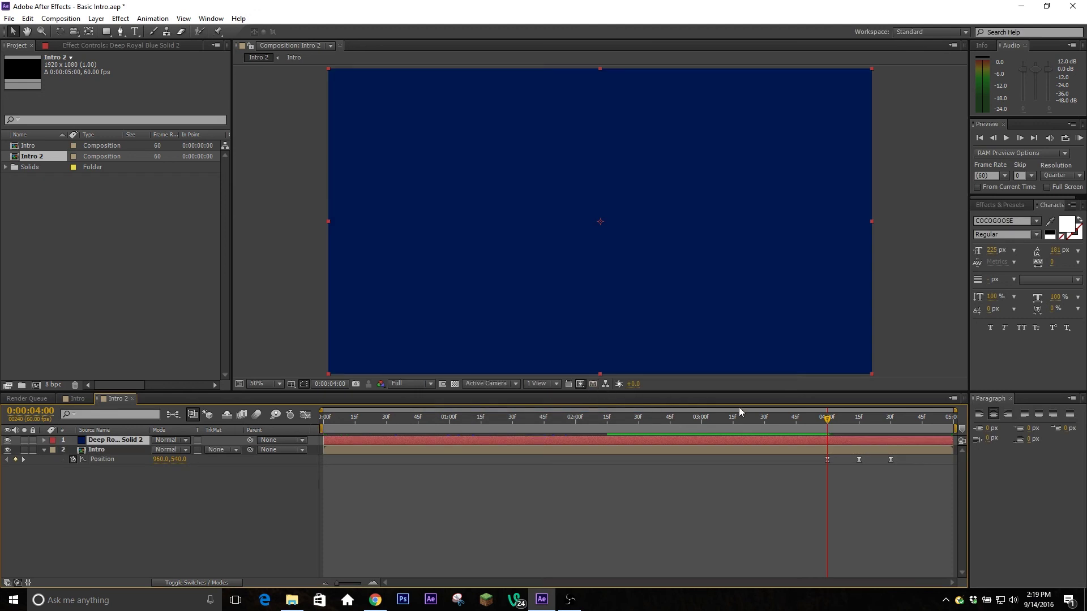
# - Copy the Intro layer's position keyframes and place the navy solid below Intro in the layer stack
pyautogui.click(97, 461)
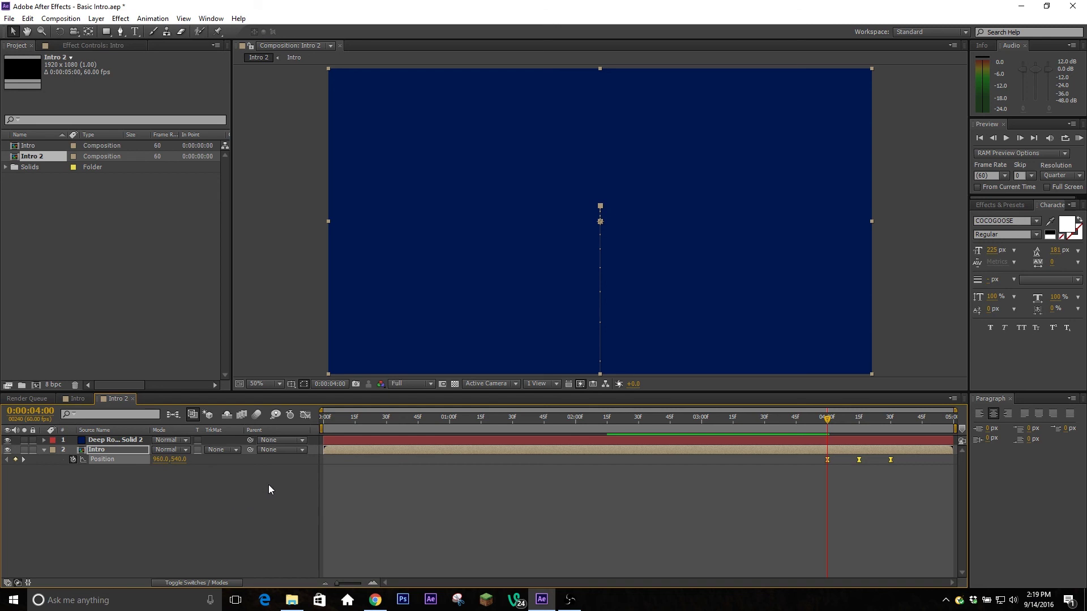
pyautogui.click(116, 441)
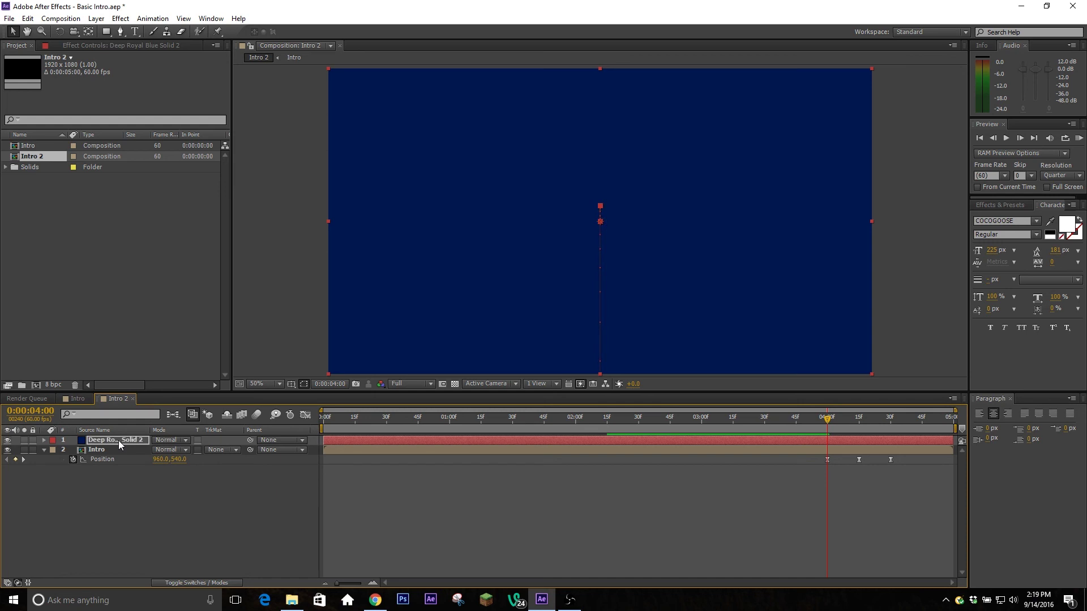
pyautogui.click(116, 459)
pyautogui.hotkey('ctrl', '[')
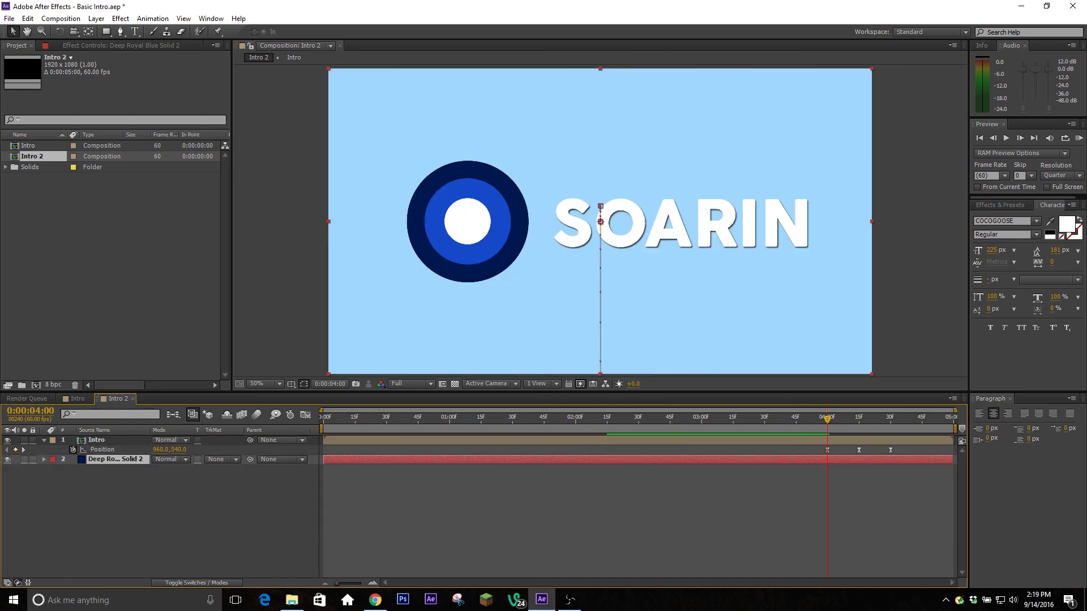
pyautogui.hotkey('alt', '[')
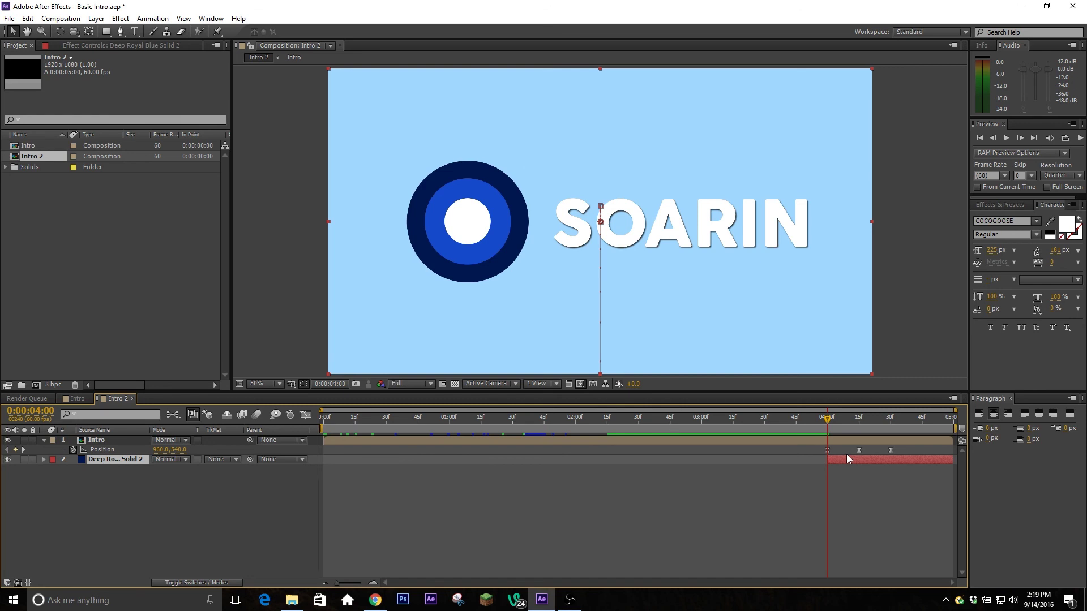
pyautogui.hotkey('ctrl', 'z')
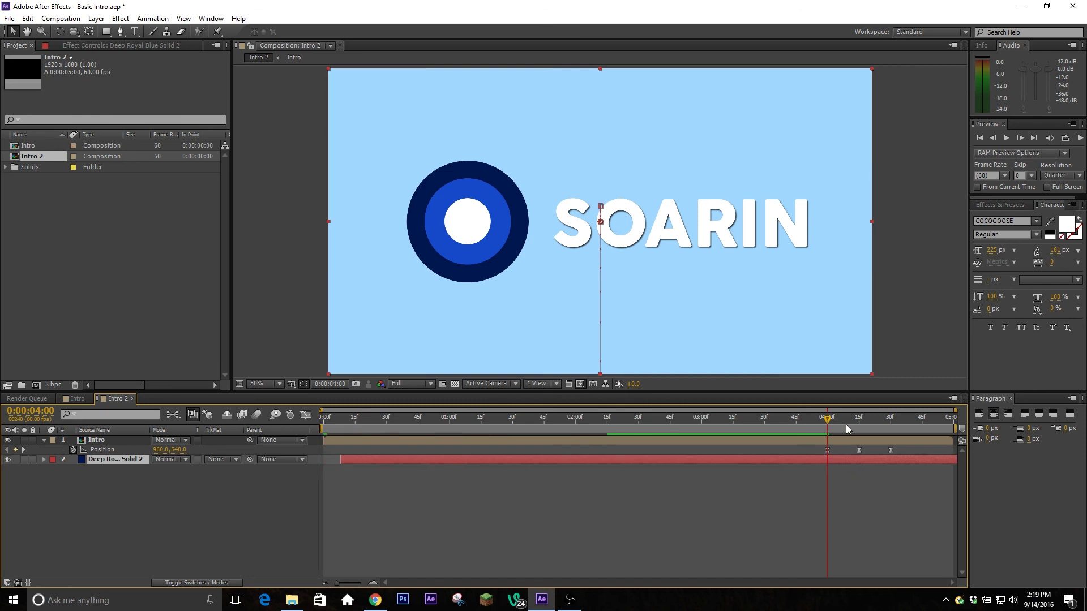
# - Paste the position keyframes onto the navy solid from 0:00:04:00 and offset the layer about one frame behind Intro
pyautogui.moveTo(827, 423); pyautogui.dragTo(839, 460)
pyautogui.hotkey('ctrl', 'v')
pyautogui.moveTo(824, 419); pyautogui.dragTo(881, 445)
# - Duplicate the navy solid and recolor the lower copy with the royal blue sampled from the logo's middle circle
pyautogui.hotkey('ctrl', 'd')
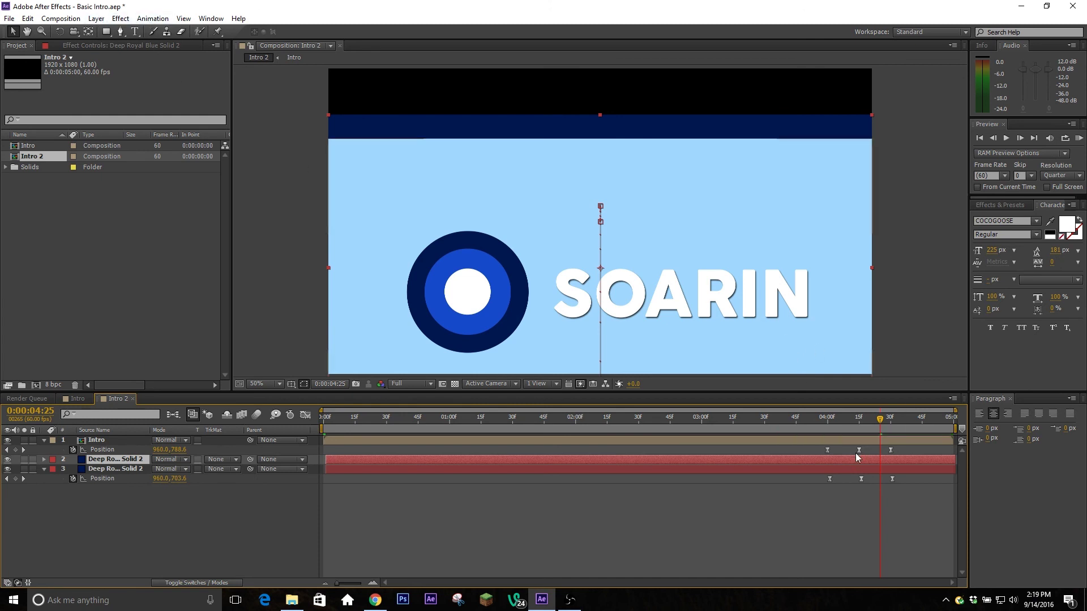
pyautogui.click(849, 468)
pyautogui.click(96, 18)
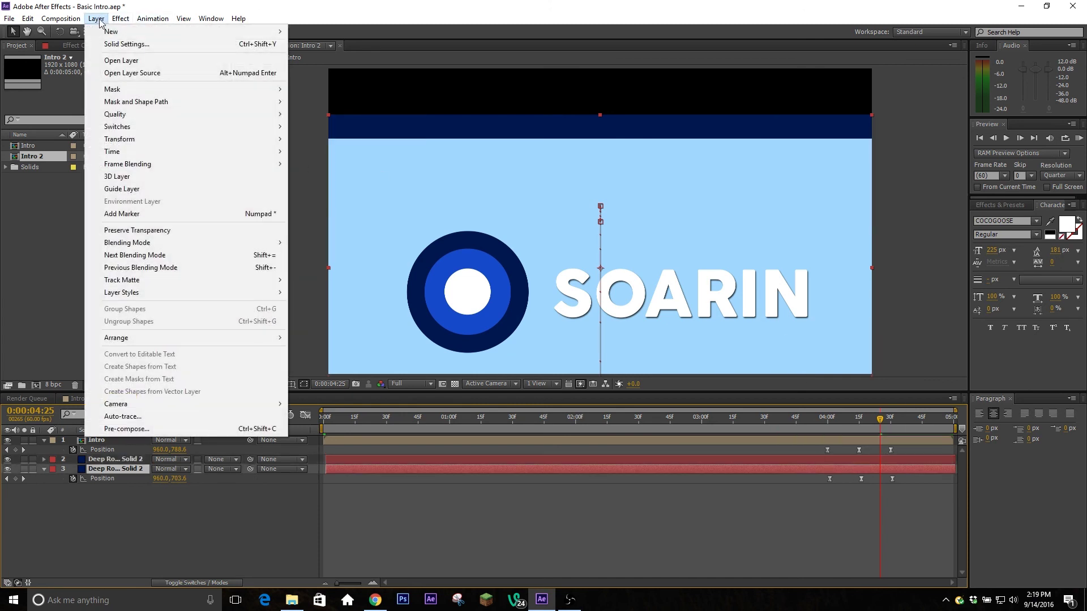
pyautogui.click(125, 42)
pyautogui.click(560, 355)
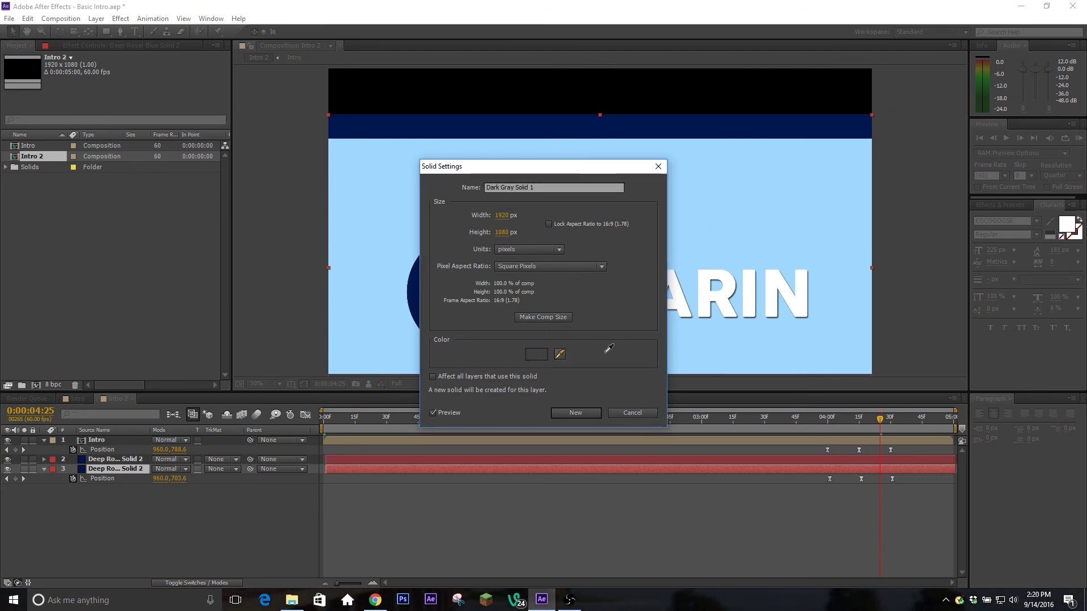
pyautogui.moveTo(559, 169); pyautogui.dragTo(705, 151)
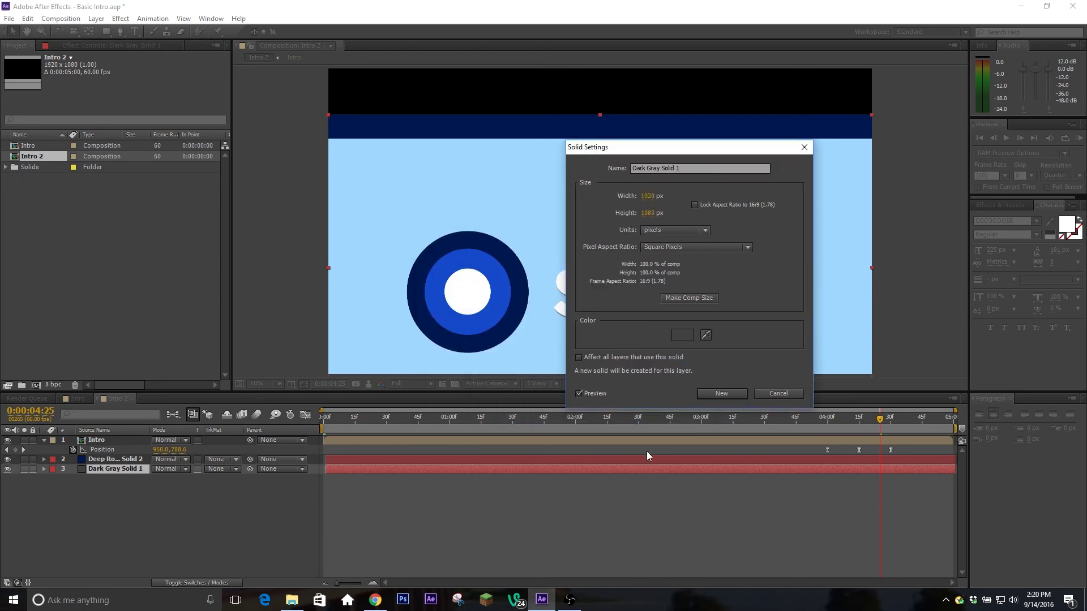
pyautogui.click(706, 334)
pyautogui.click(500, 272)
pyautogui.click(722, 394)
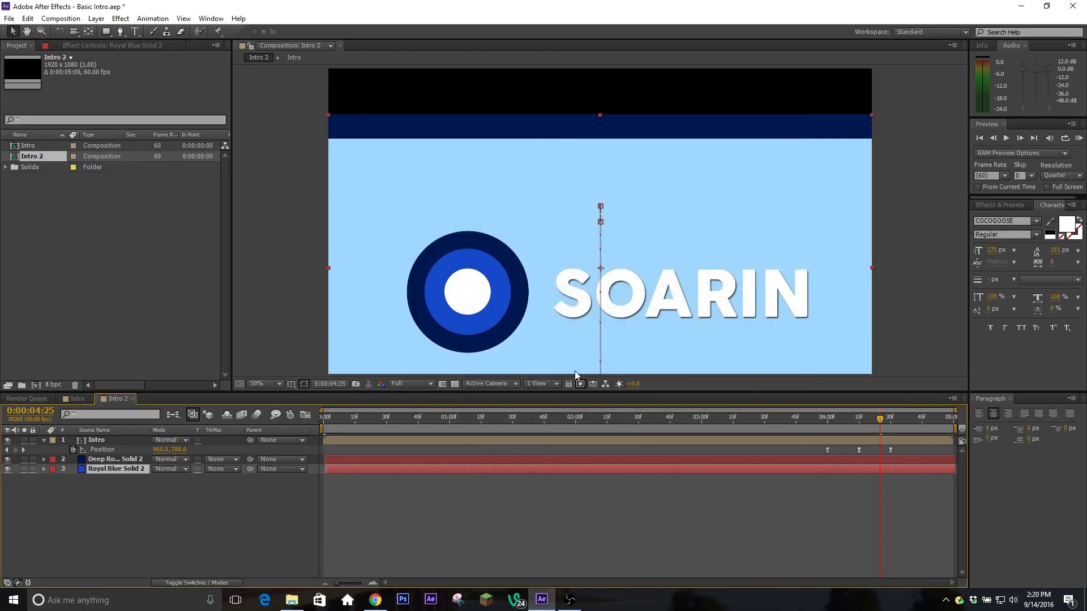
# - Show the royal blue solid's position keyframes and shift the layer about one frame later so it trails the navy solid
pyautogui.press('p')
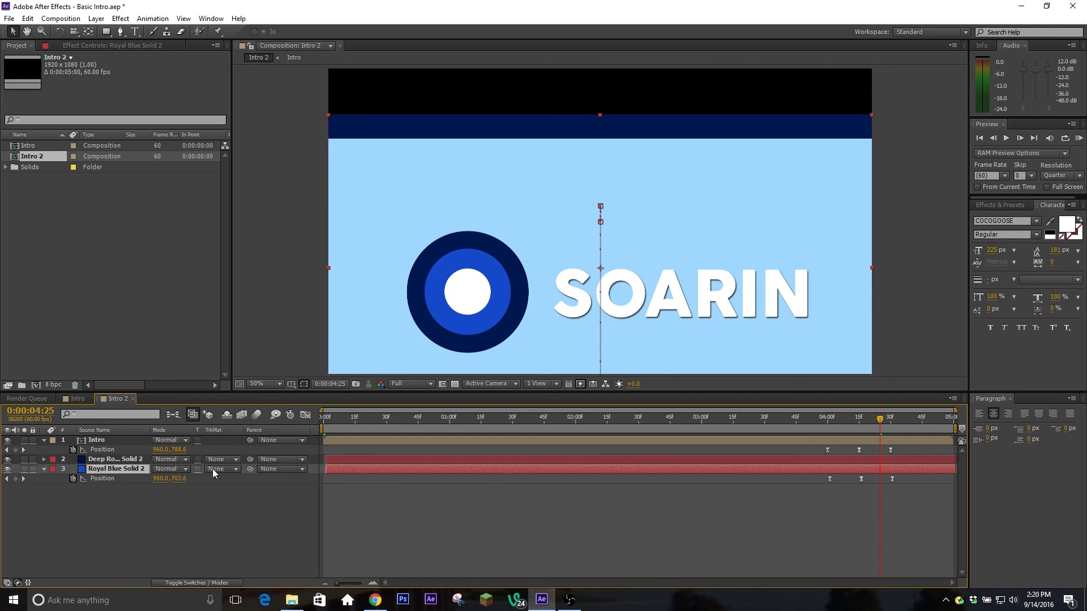
pyautogui.moveTo(596, 468); pyautogui.dragTo(599, 469)
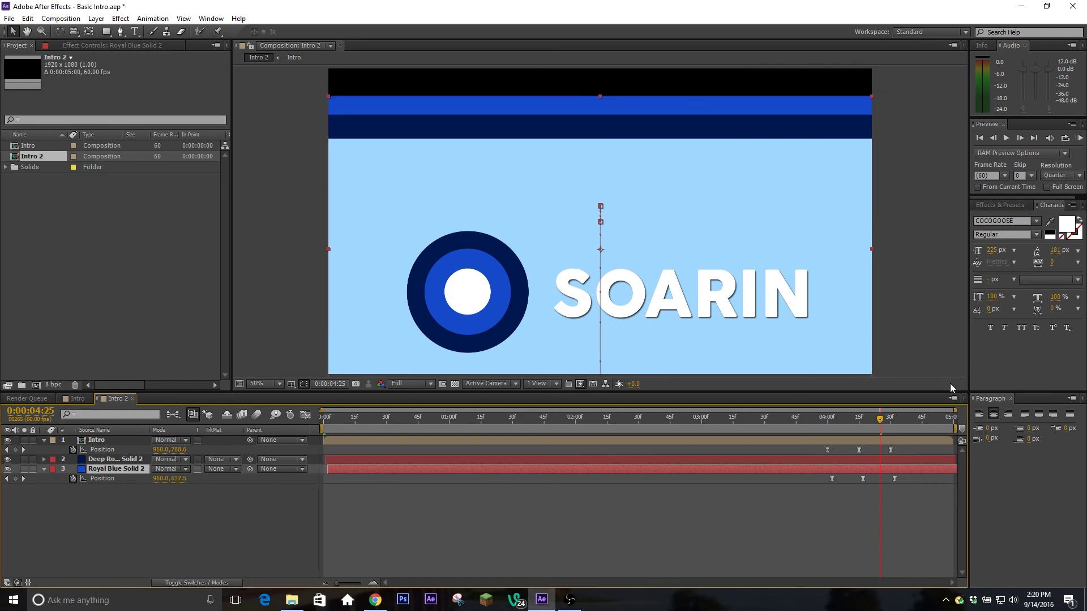
pyautogui.moveTo(880, 419); pyautogui.dragTo(692, 490)
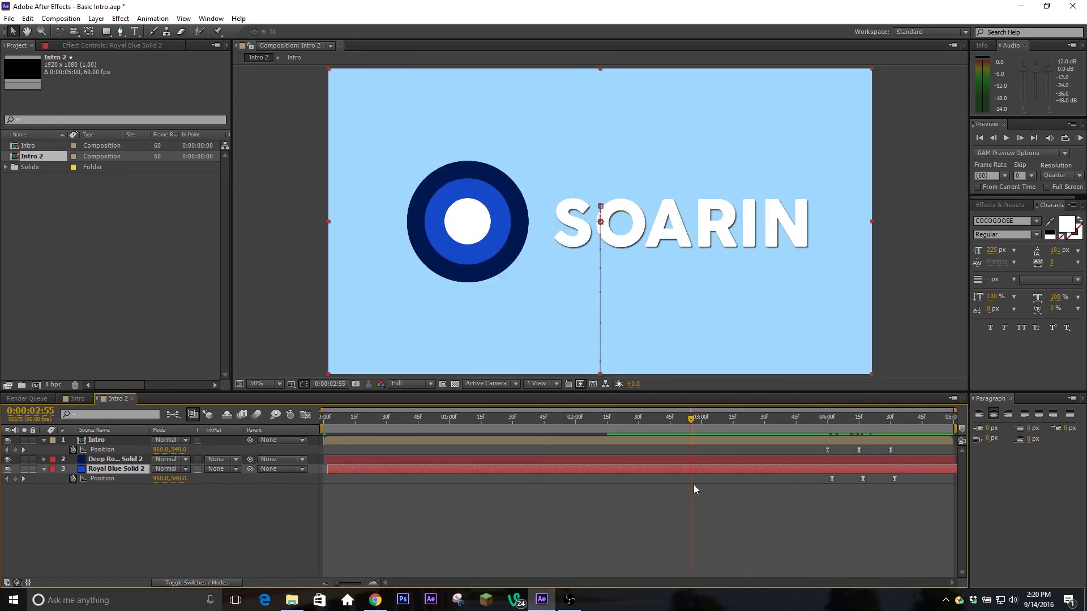